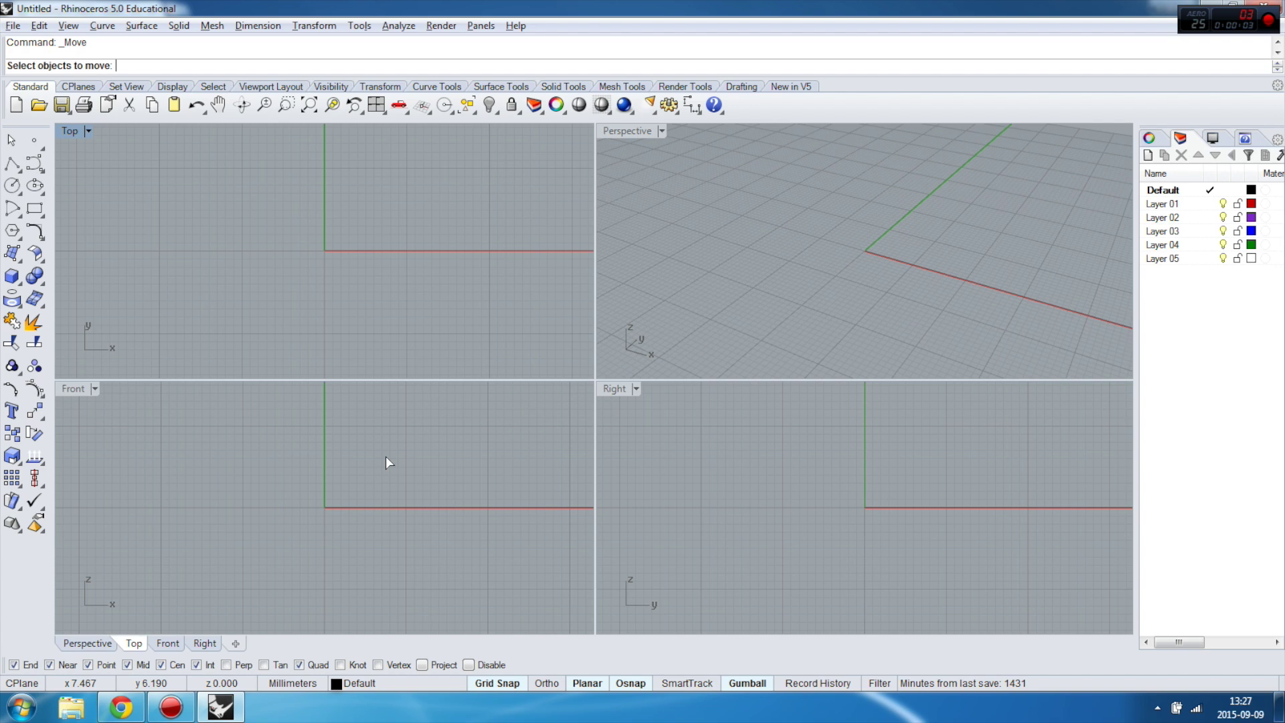
Open the array tools, then start a box in Perspective and cancel that first attempt
click(38, 416)
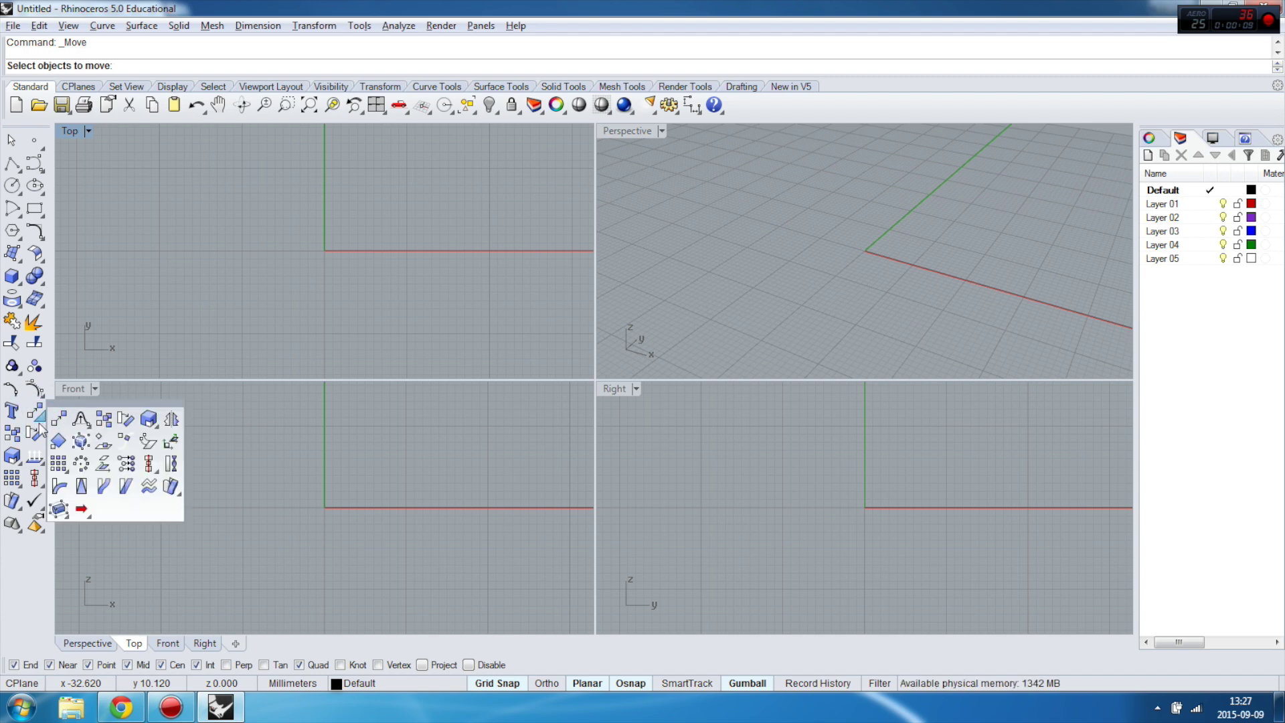
click(79, 469)
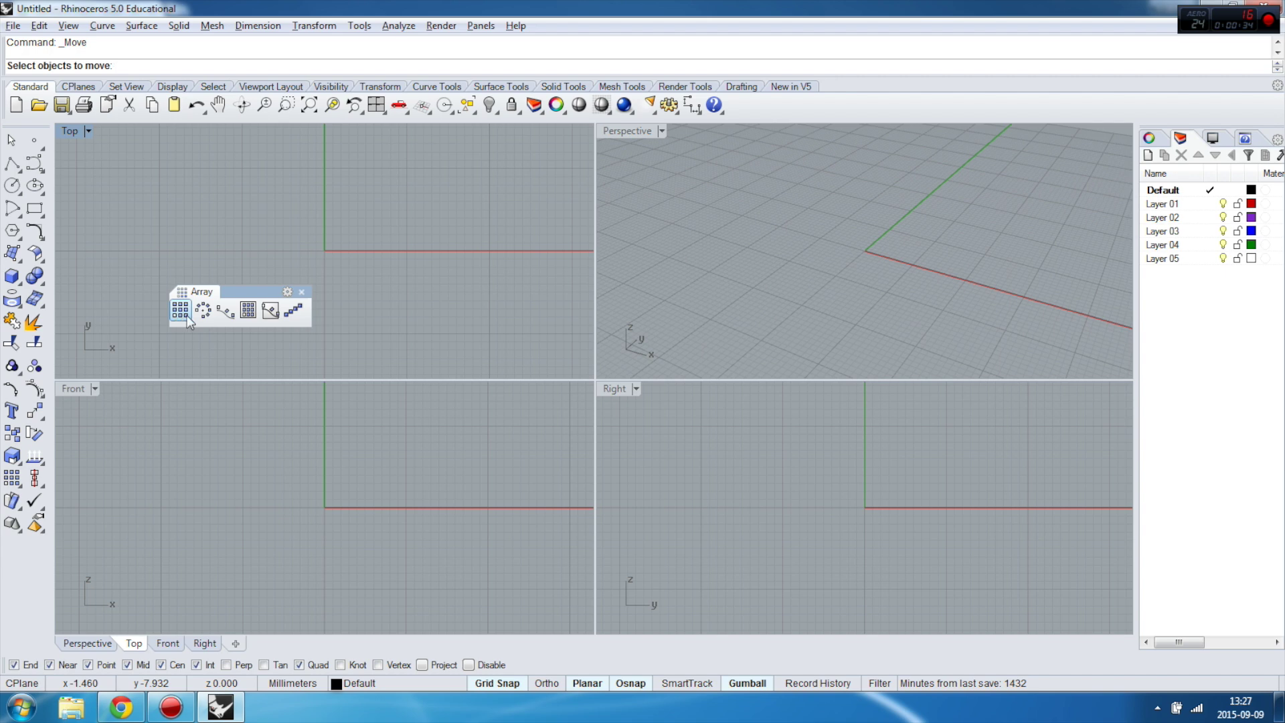
click(302, 292)
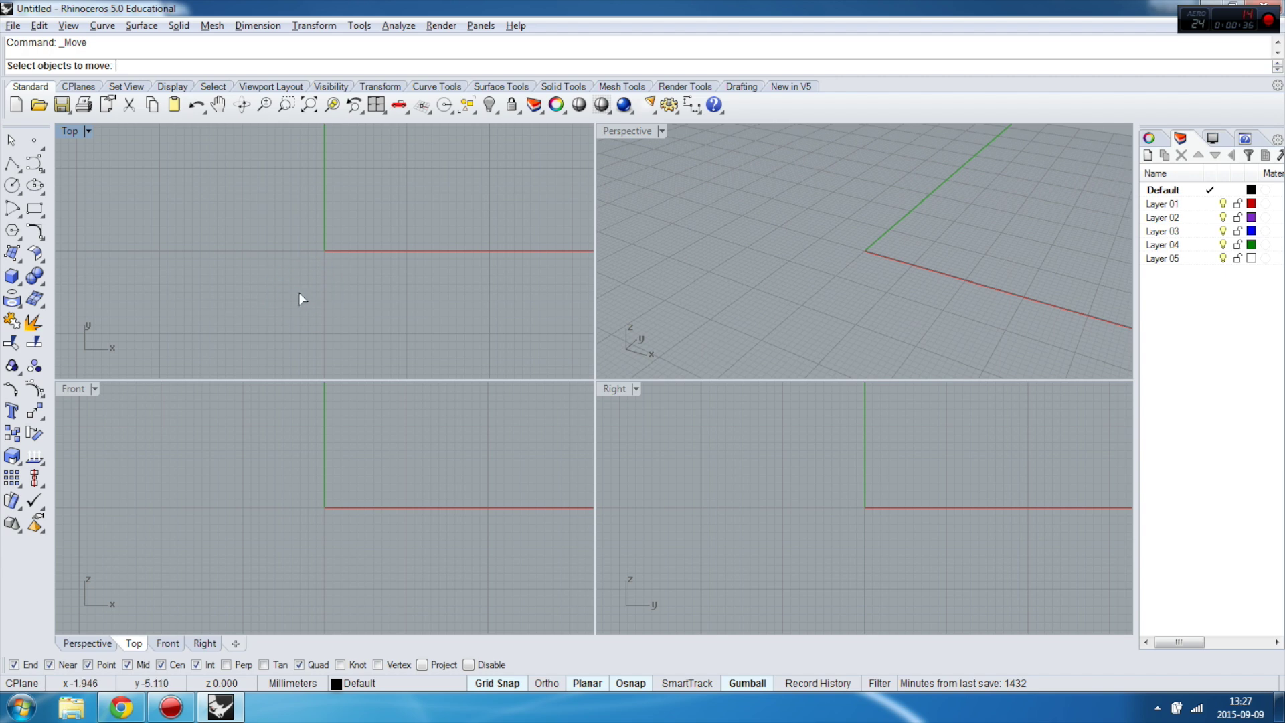
click(12, 276)
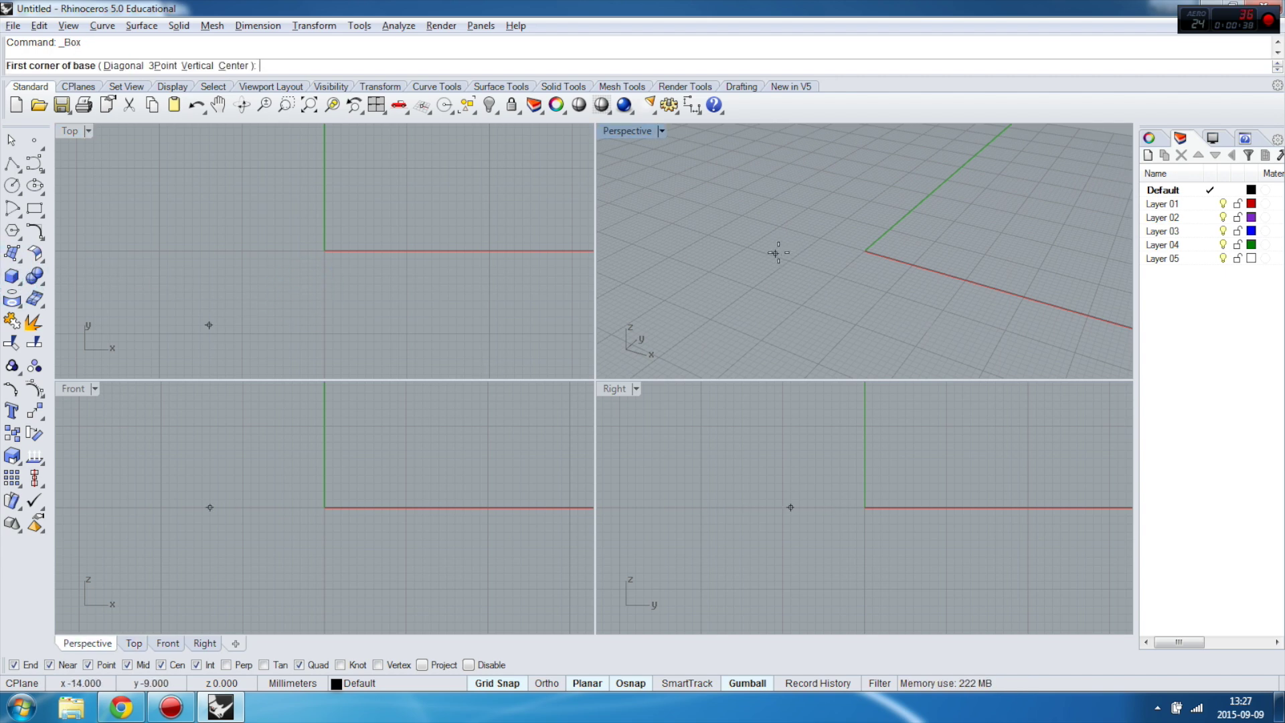
scroll(780, 253, down, 2)
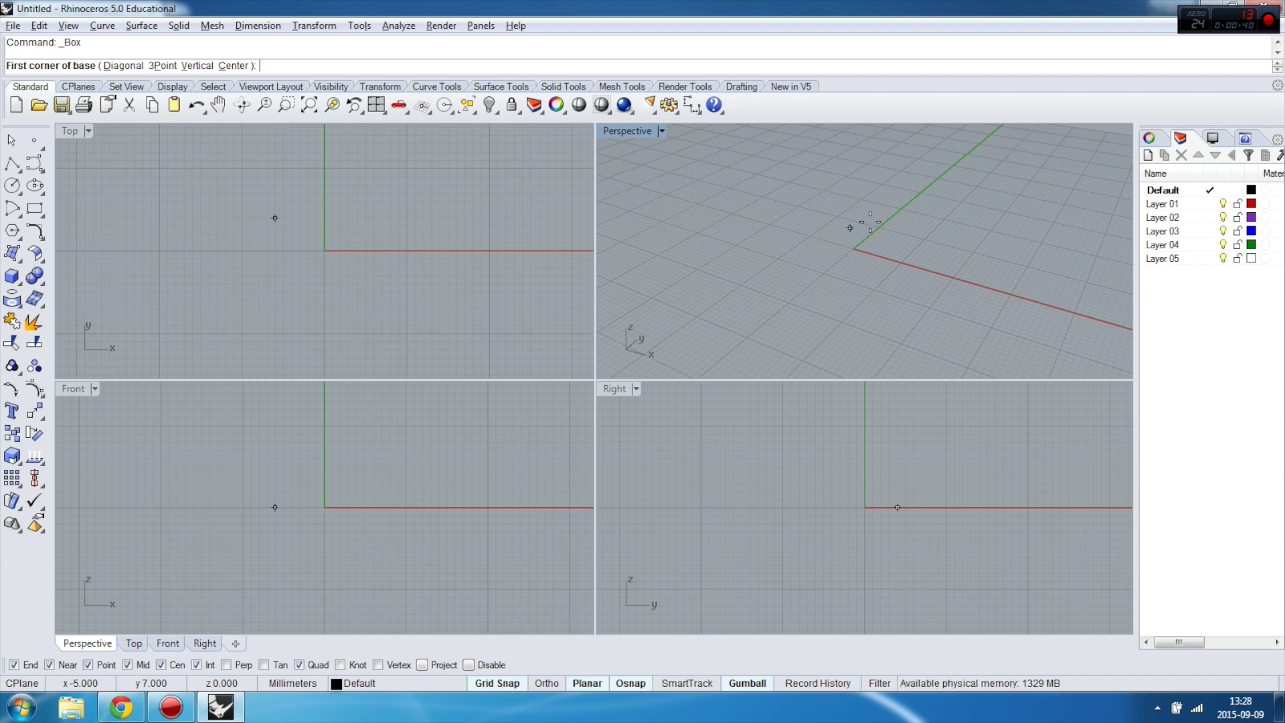
click(12, 279)
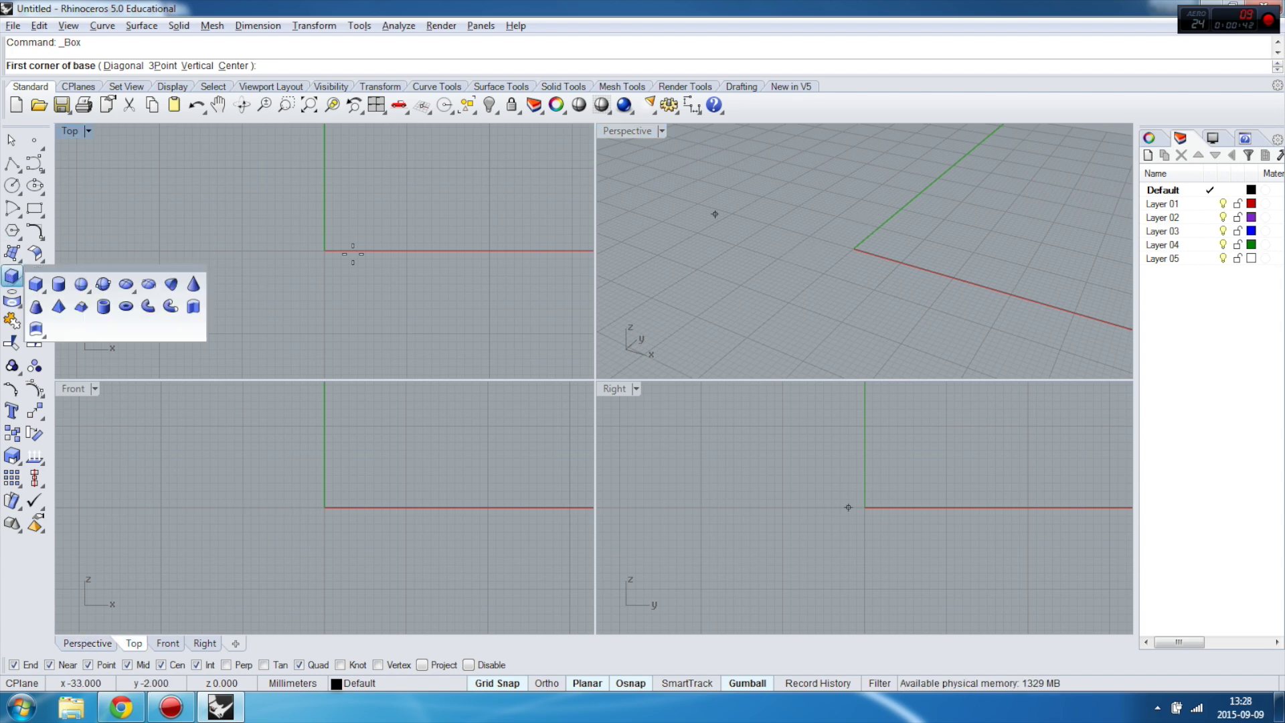
click(772, 249)
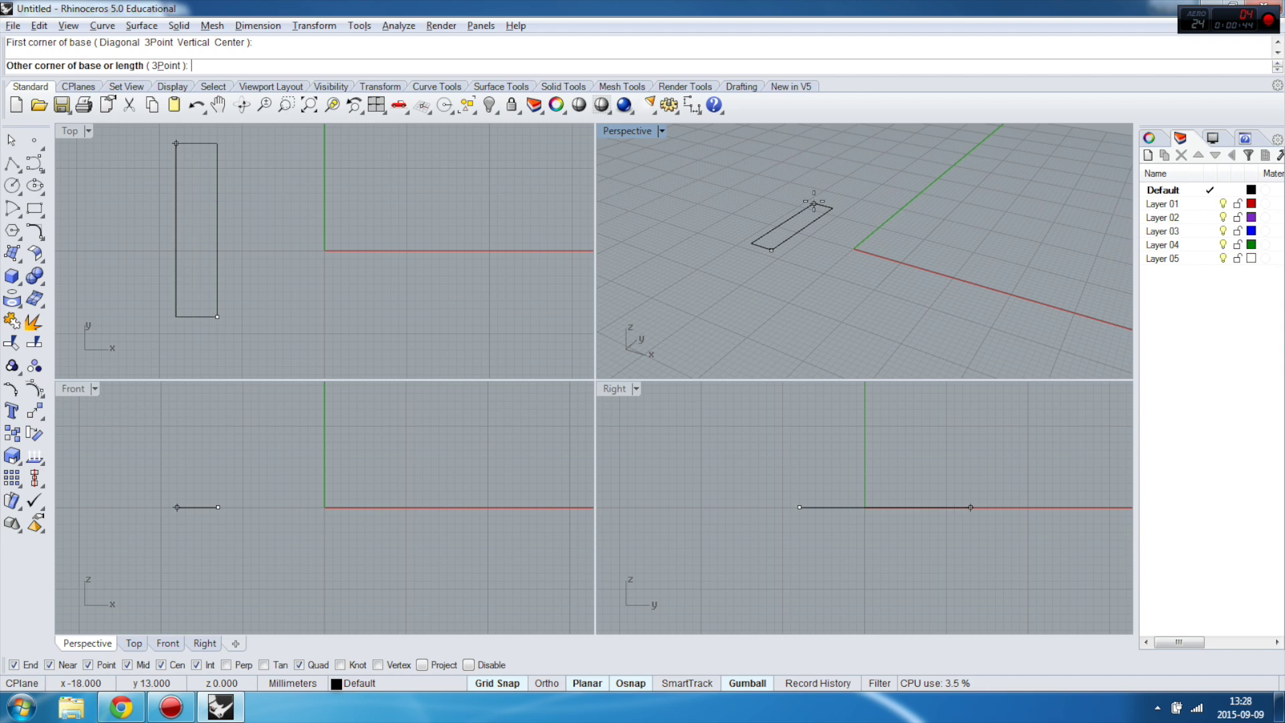
key(Escape)
Draw a 20 mm cube with its first corner at the origin (0)
click(13, 277)
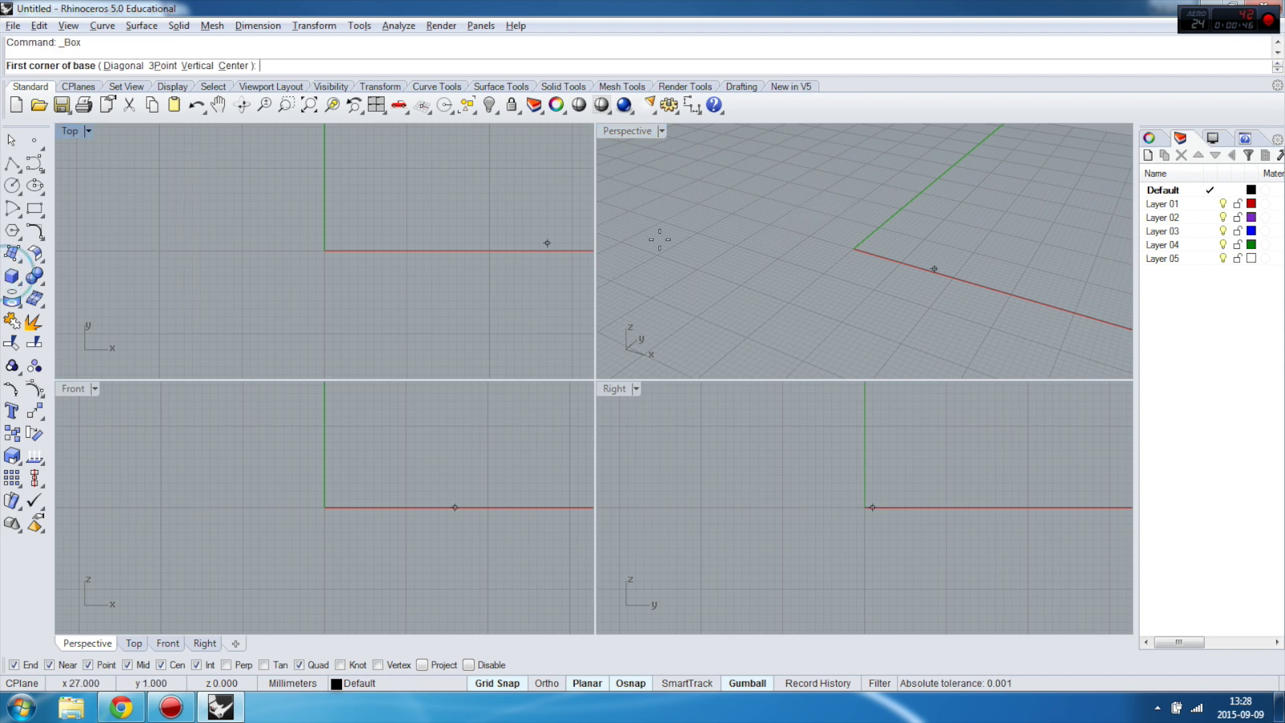
text(0)
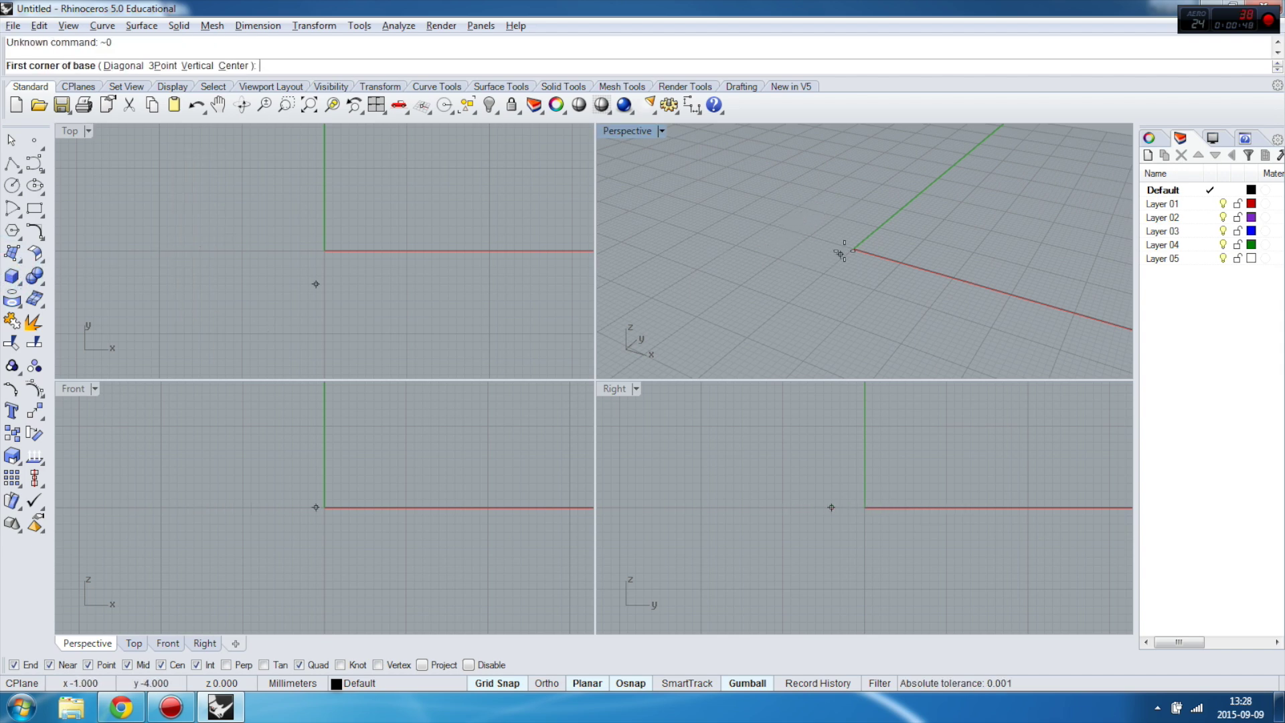
key(Return)
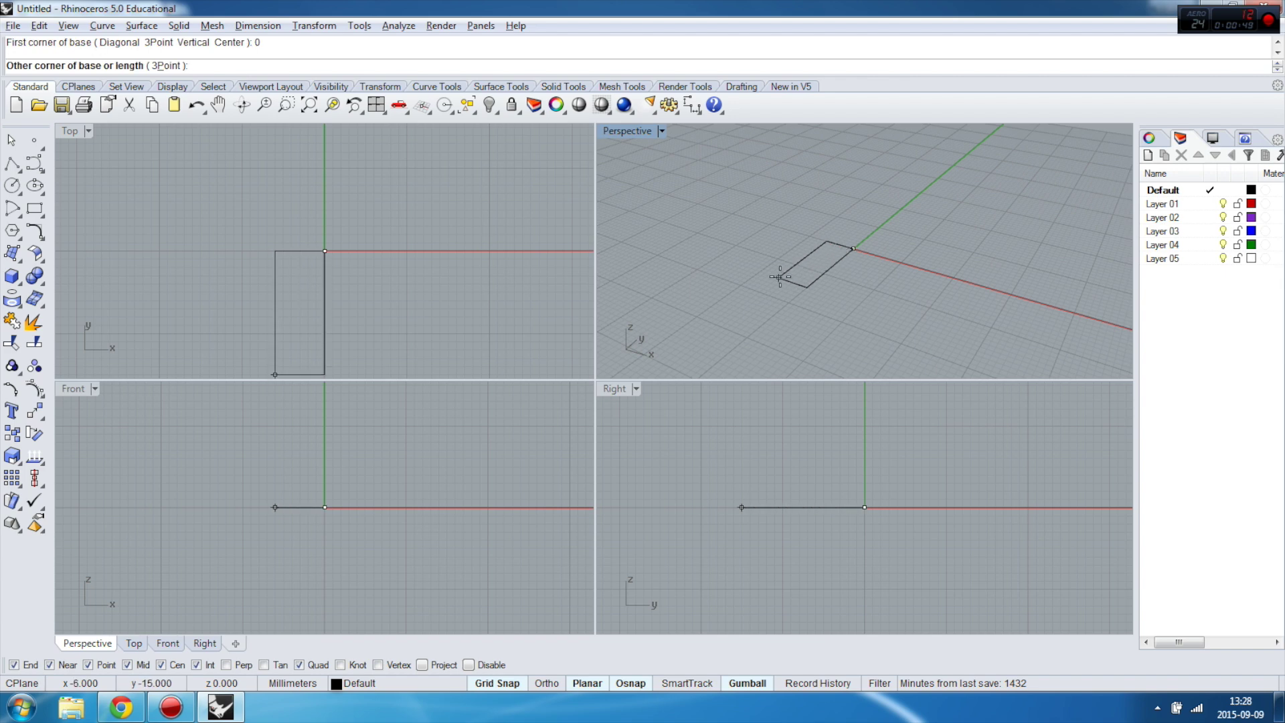
text(20)
key(Return)
key(Return)
key(Return)
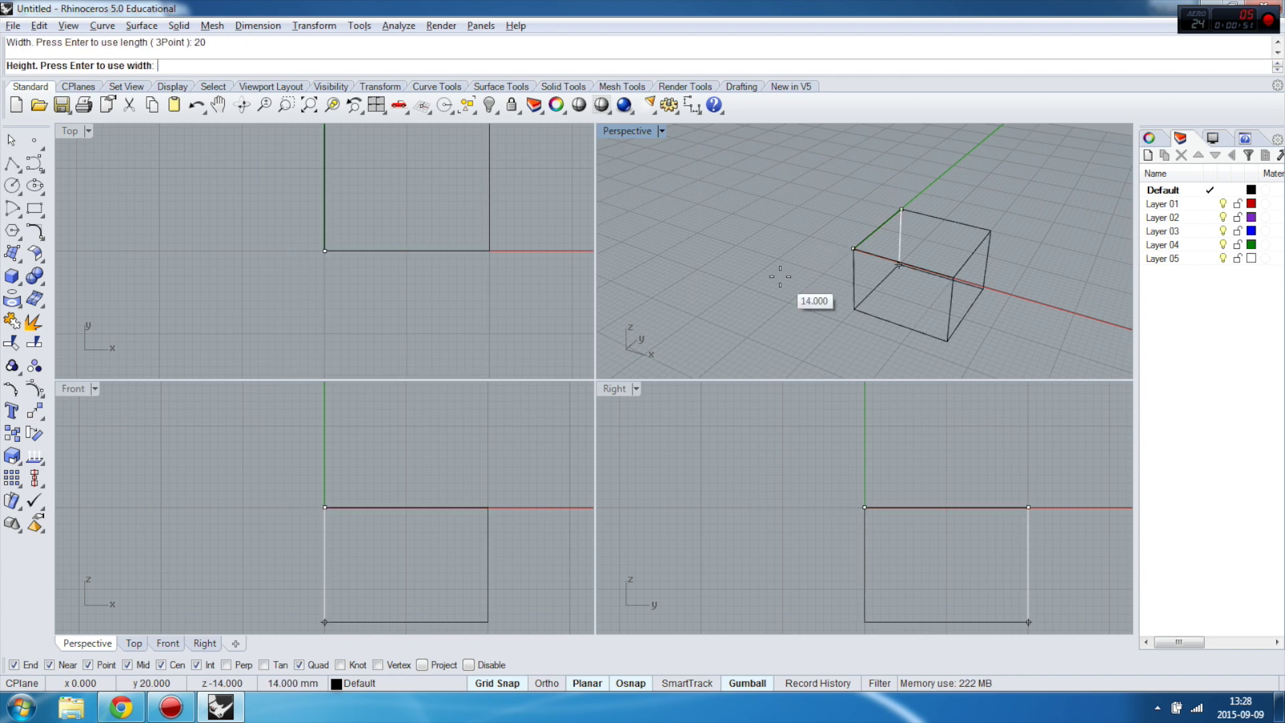
Shade the Perspective view, maximize it and orbit to look down on the cube
click(624, 131)
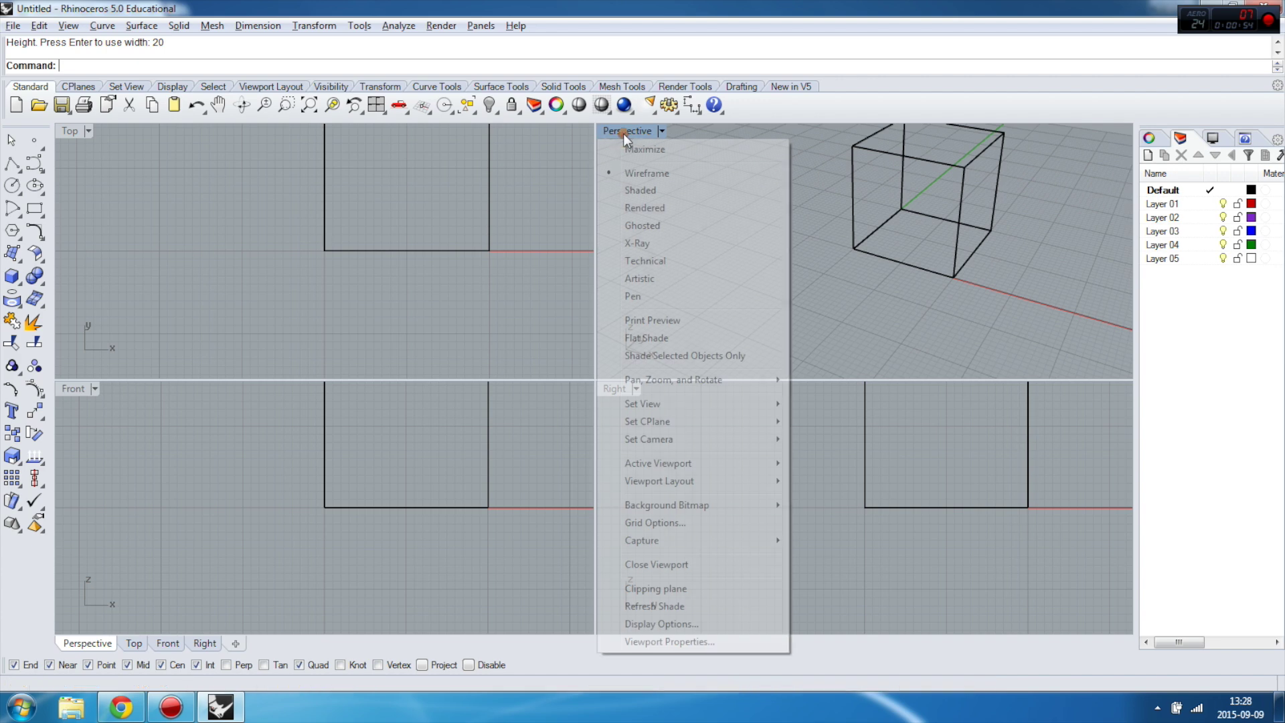
click(644, 189)
scroll(784, 248, down, 3)
scroll(883, 194, up, 4)
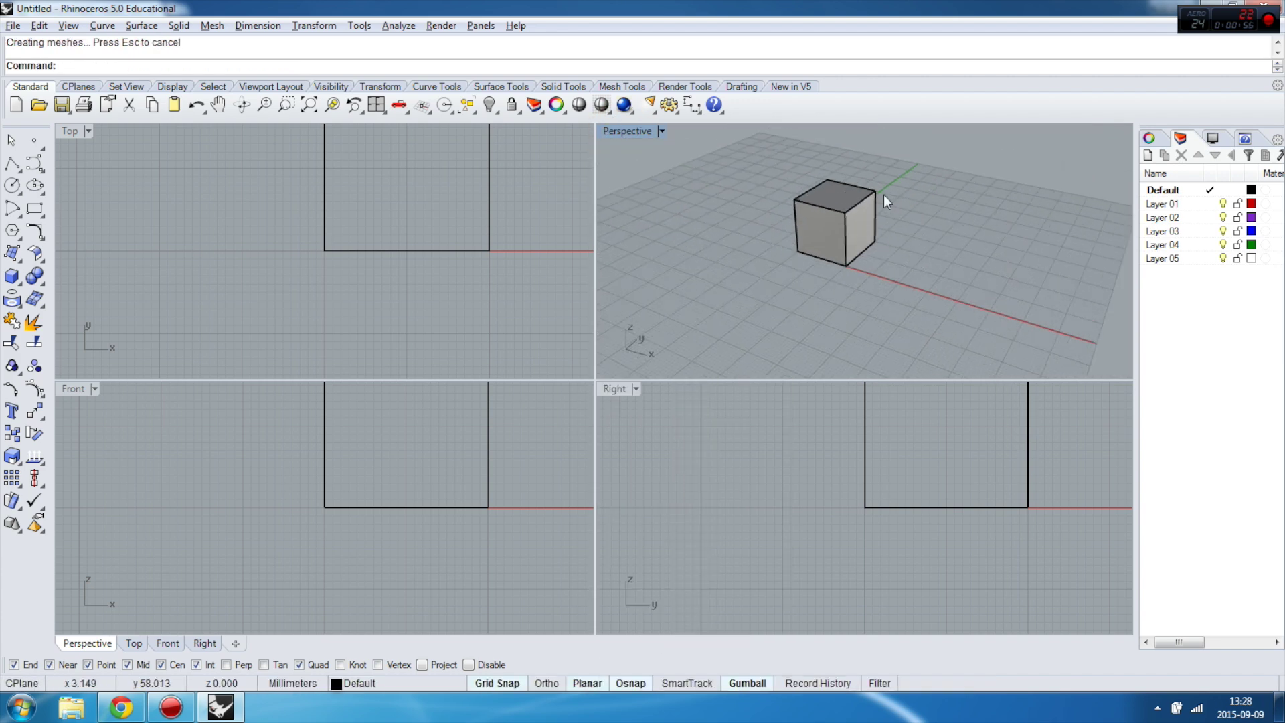
double_click(620, 130)
right_drag(468, 241, 488, 281)
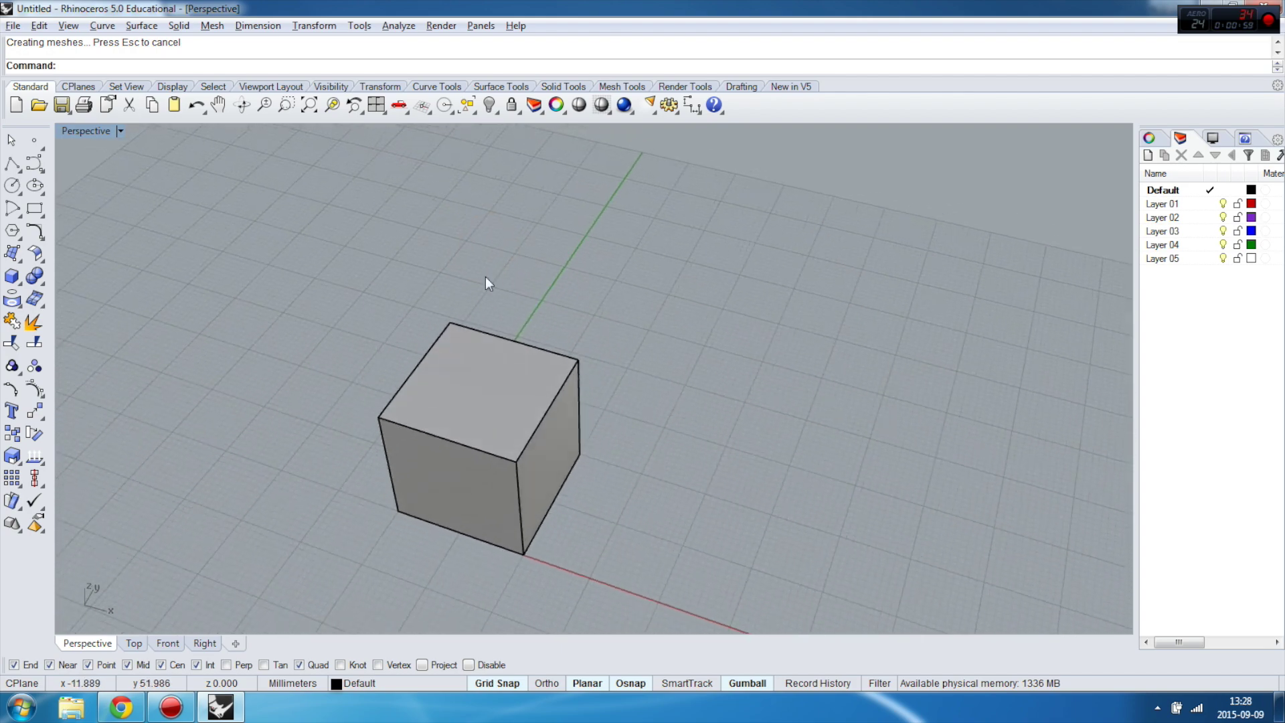
scroll(576, 252, down, 4)
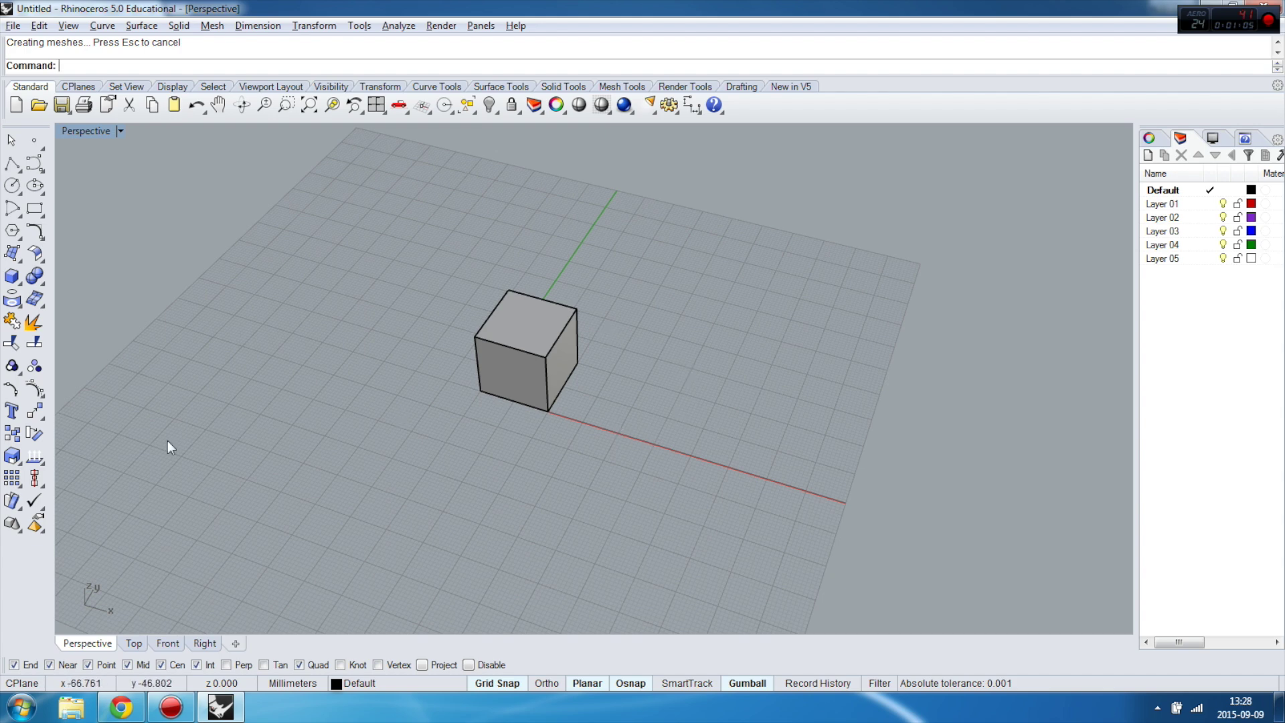
click(42, 416)
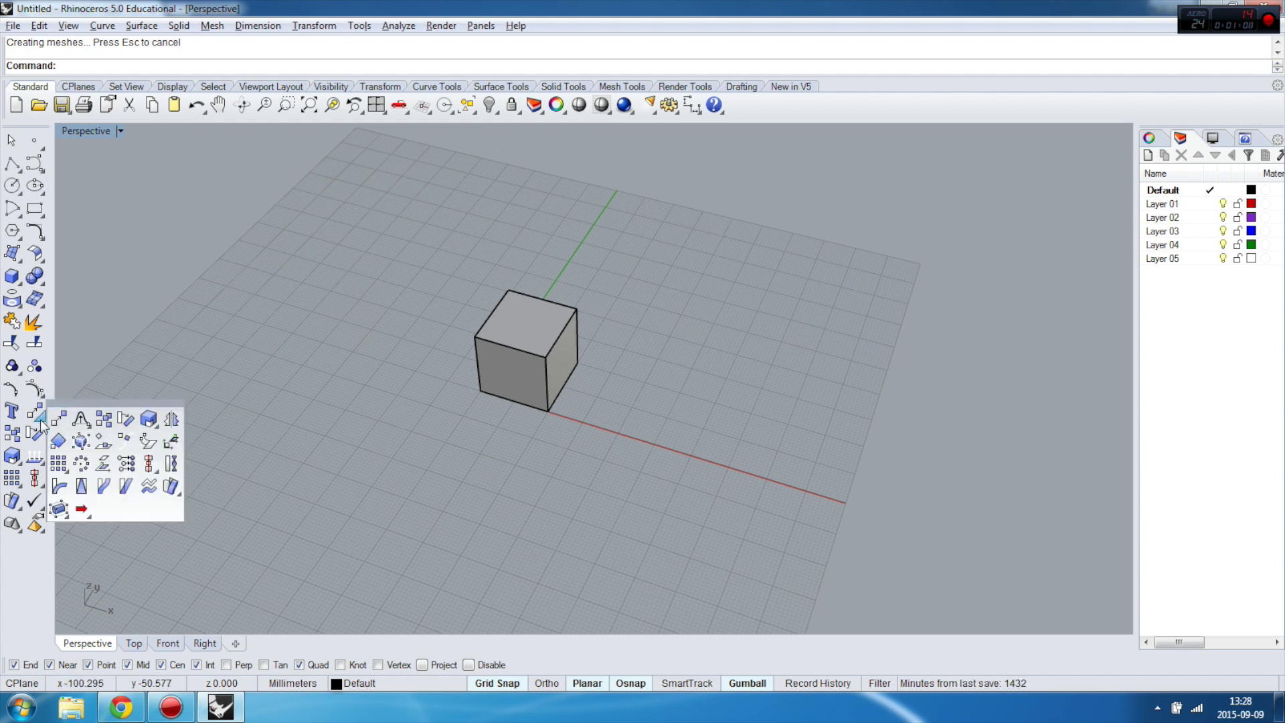
Start a rectangular array of the cube with 15, 20 and 5 copies along X, Y and Z
click(59, 462)
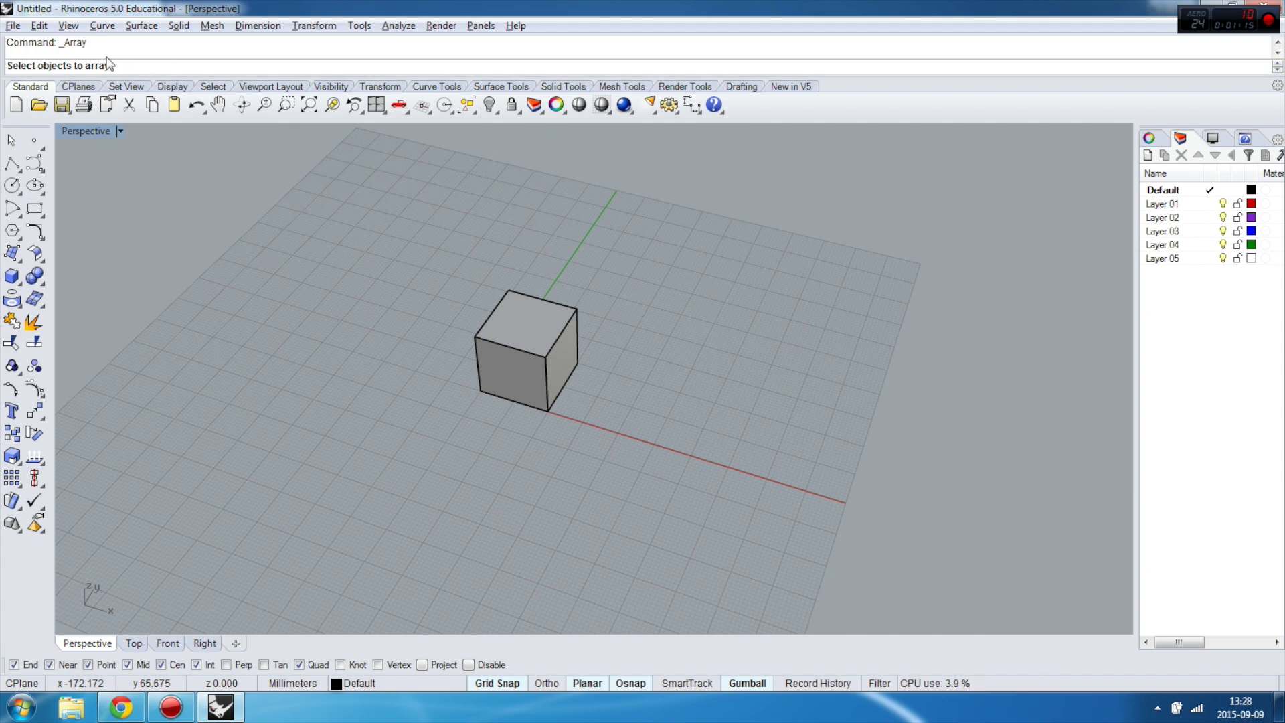
click(538, 333)
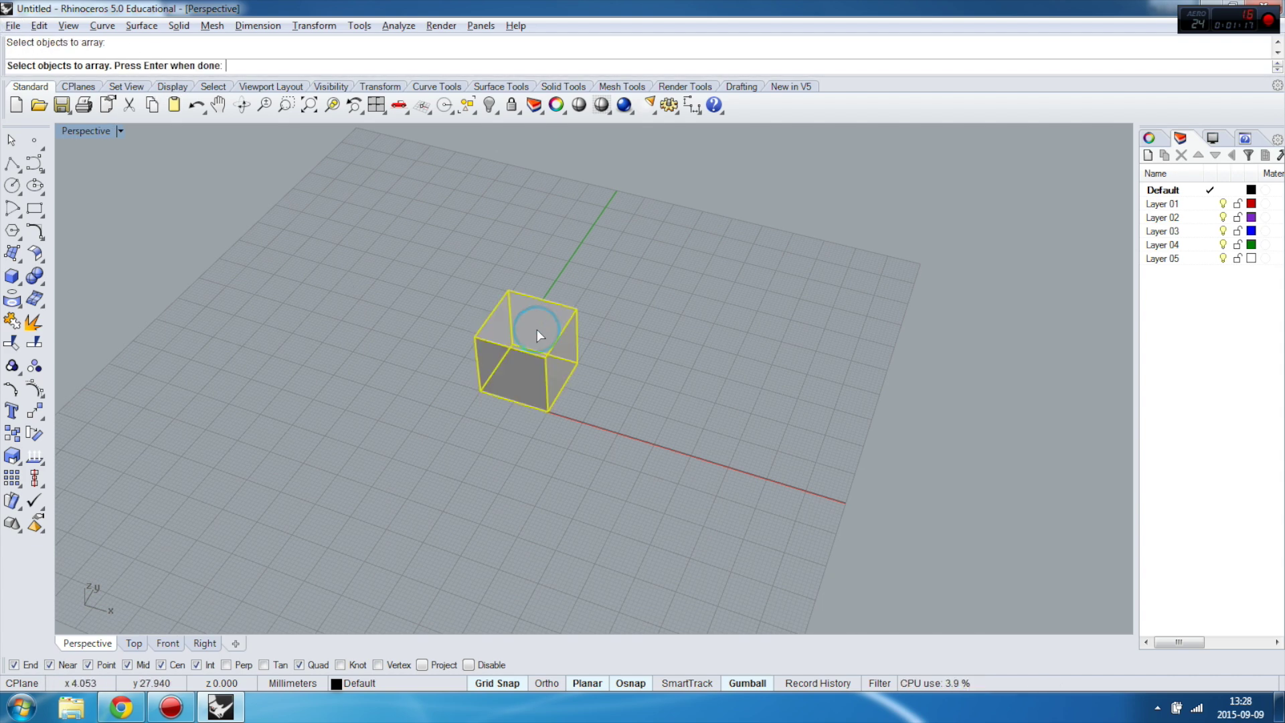
key(Return)
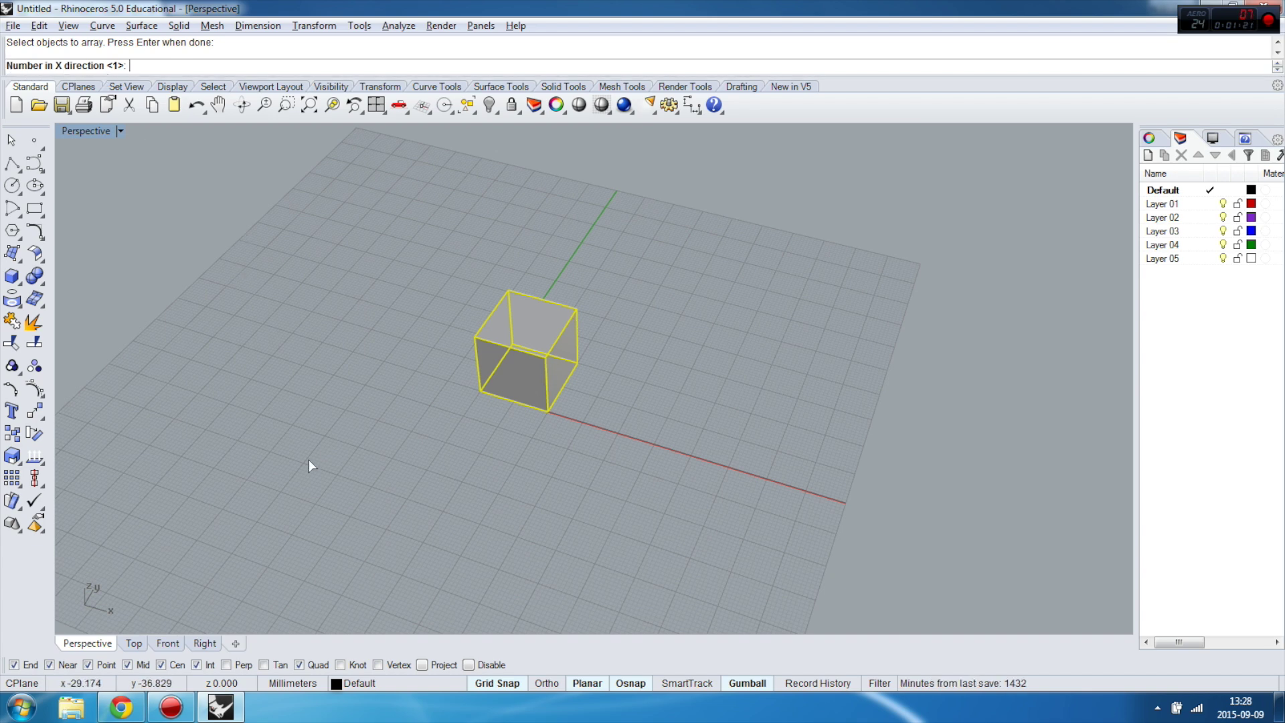
scroll(308, 373, down, 2)
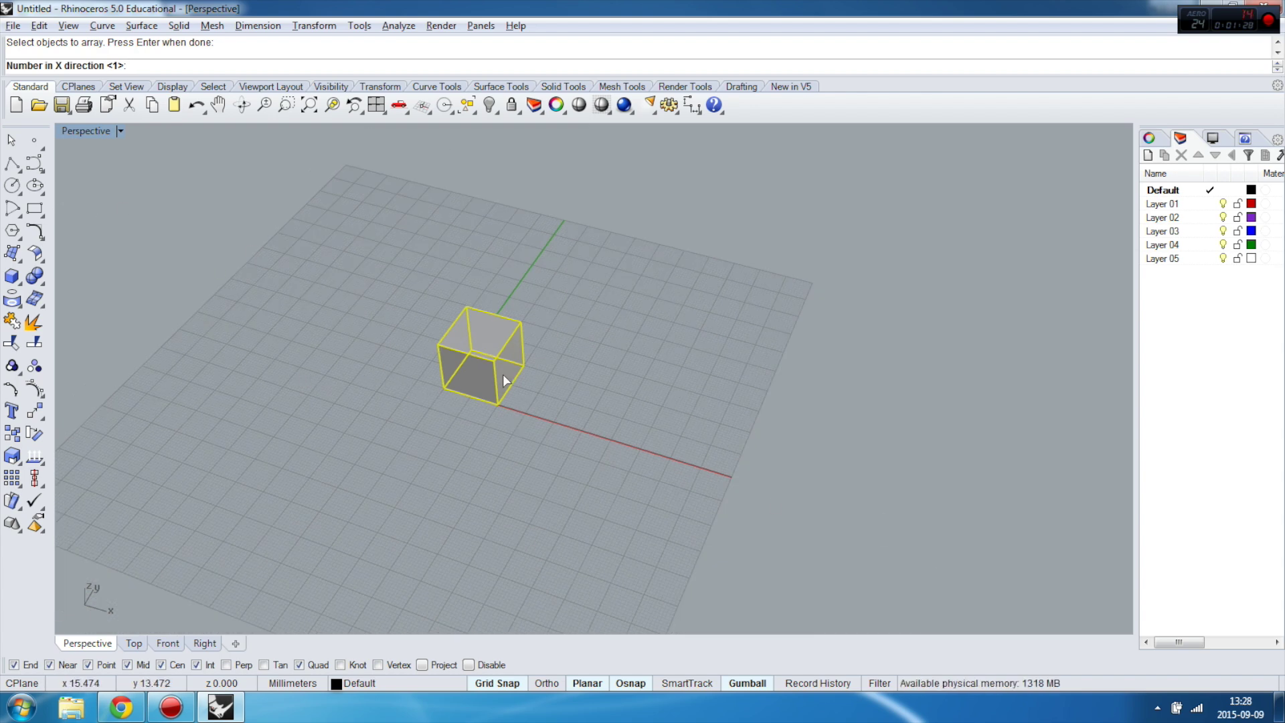
key(Return)
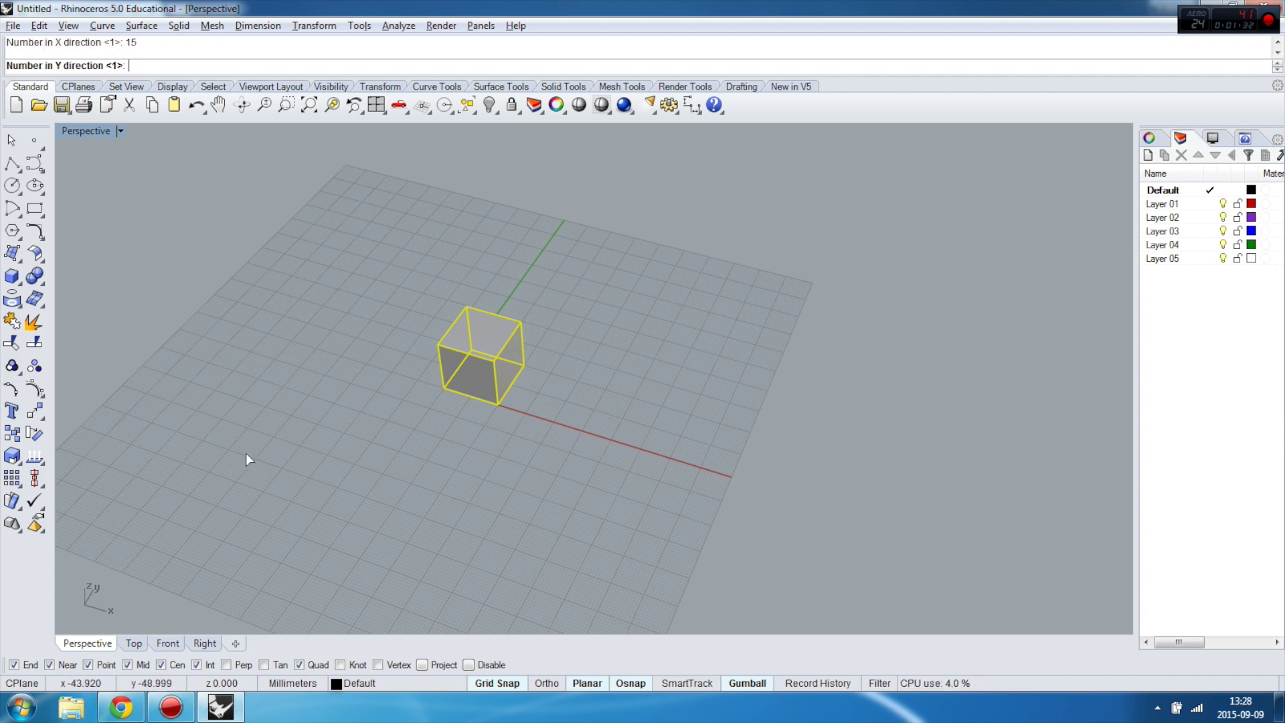
text(2)
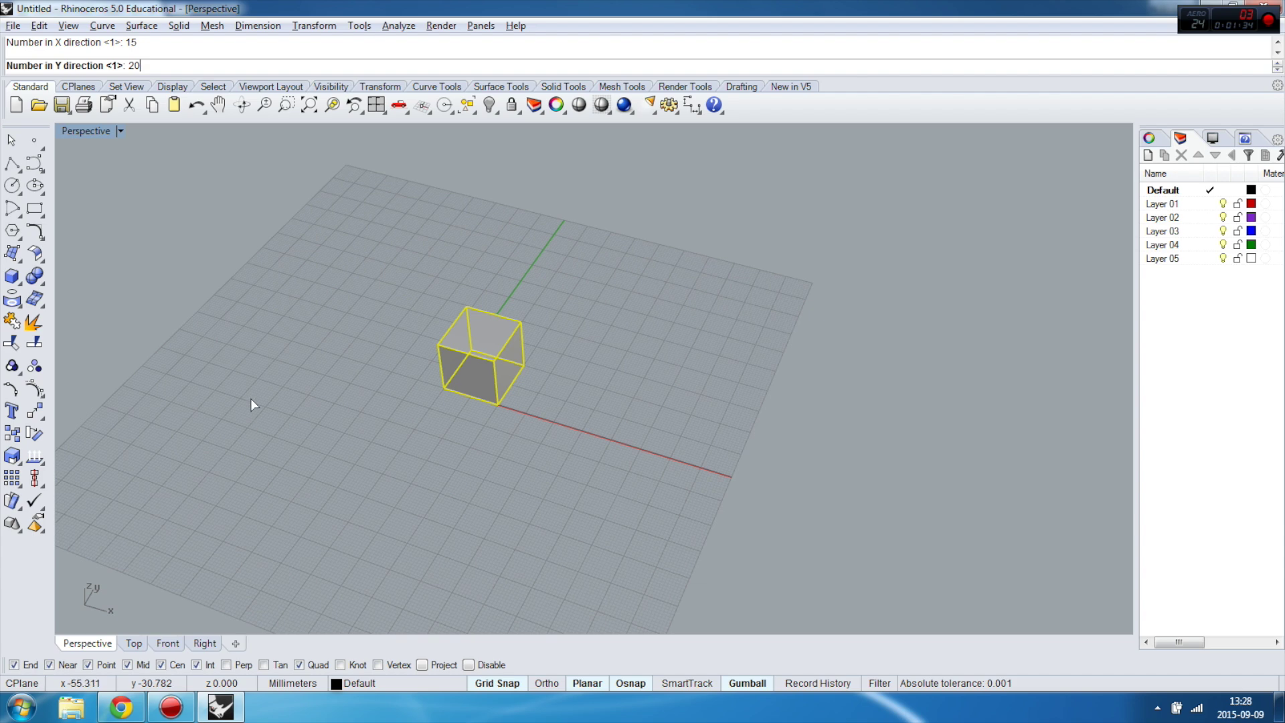
text(0)
key(Return)
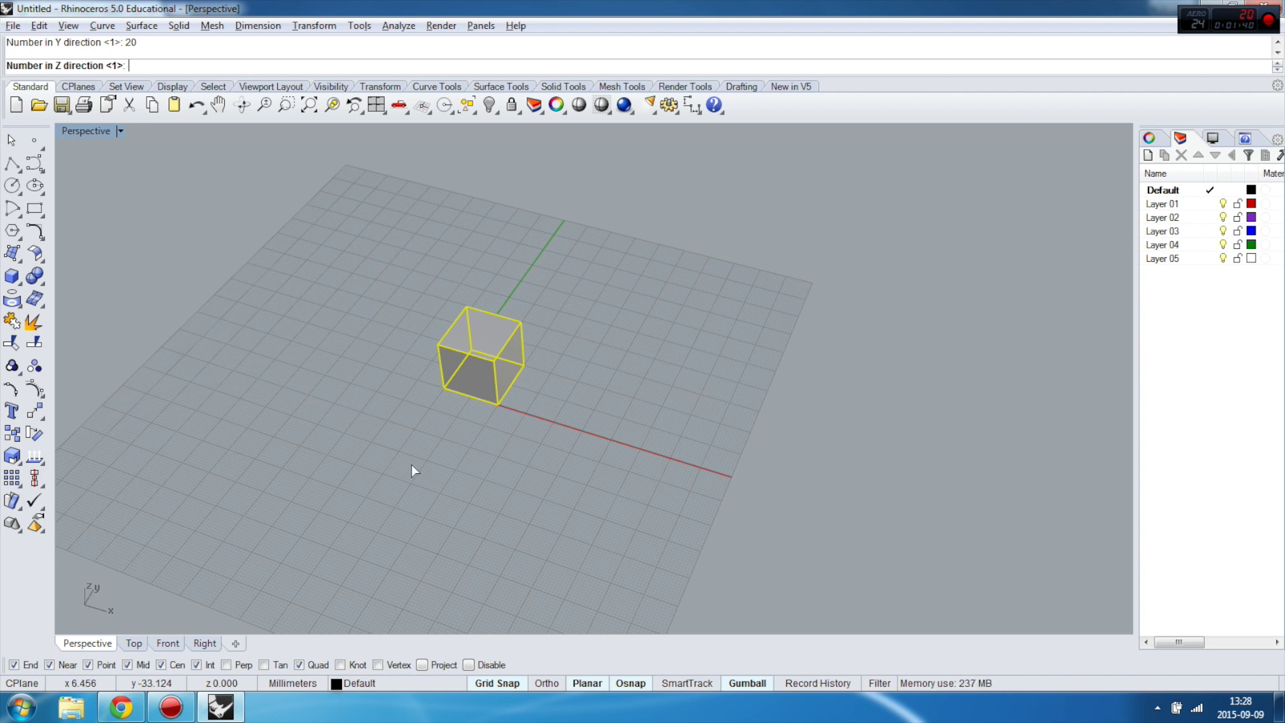
text(5)
right_drag(464, 376, 482, 303)
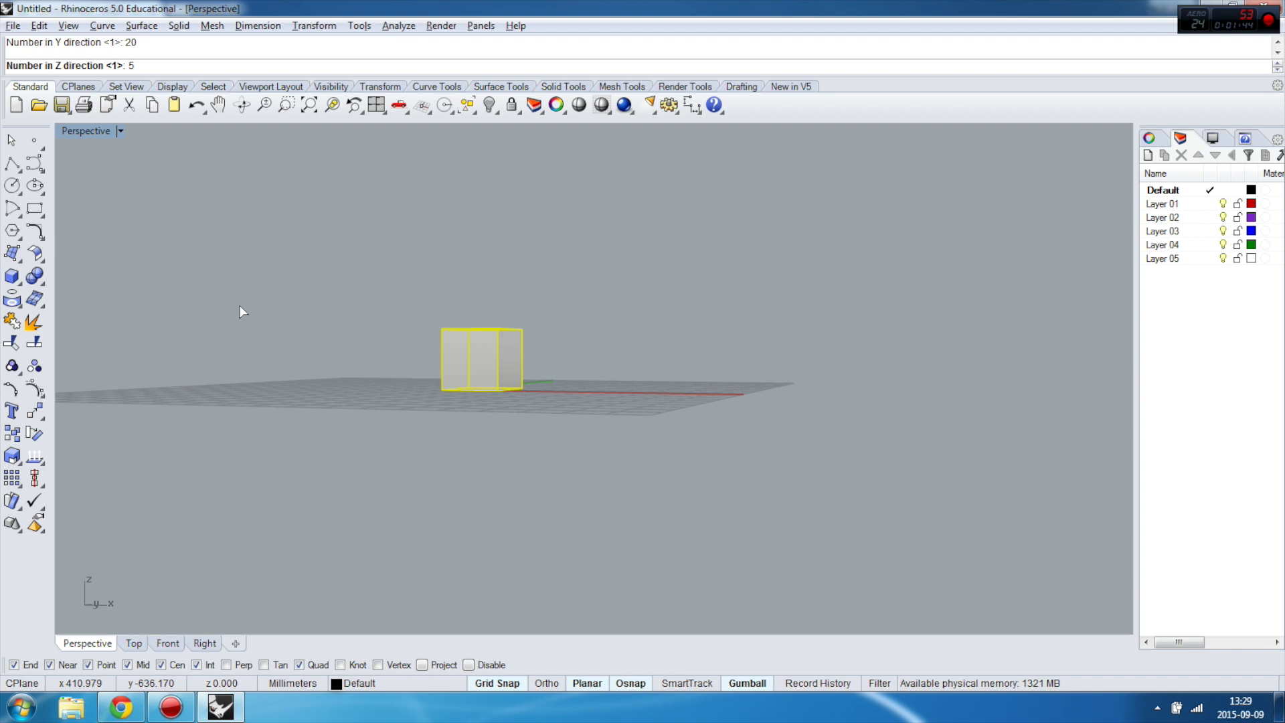
key(Return)
right_drag(246, 252, 262, 396)
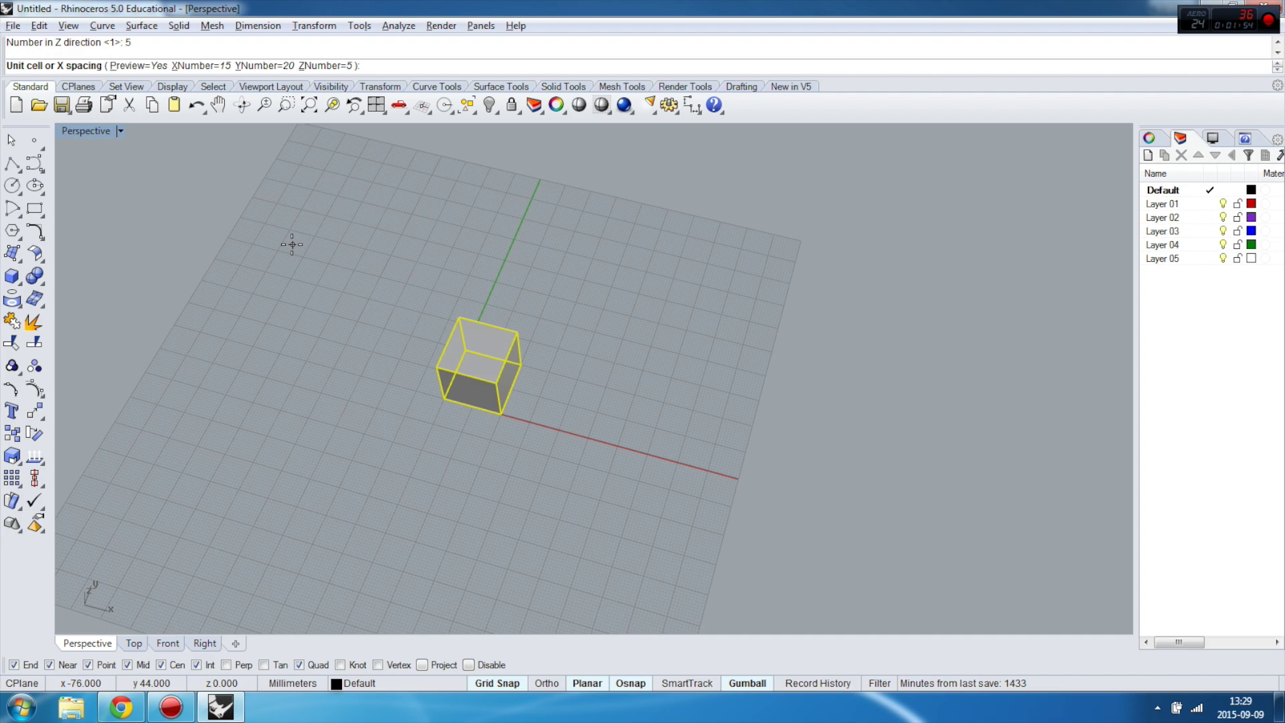
Pick the unit cell in the viewport for spacings of 46, -37 and 76, then accept the array
click(445, 400)
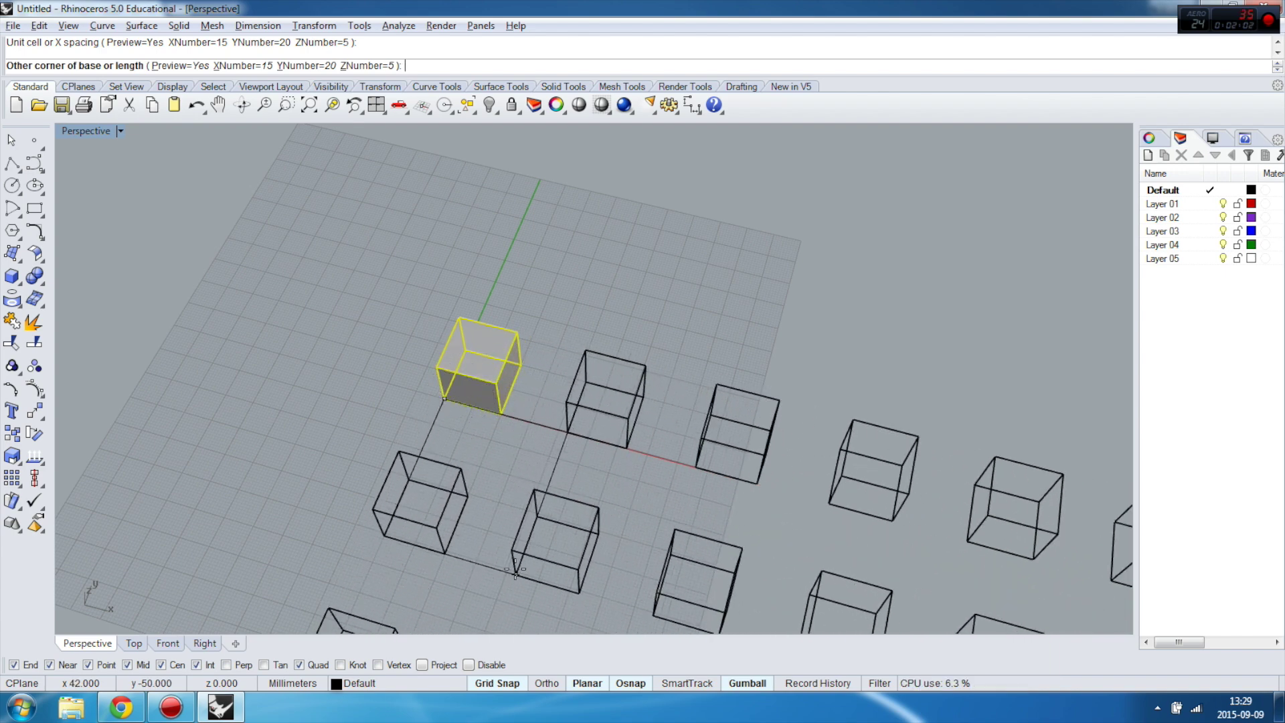
scroll(500, 413, down, 2)
scroll(499, 413, down, 3)
right_drag(499, 413, 689, 423)
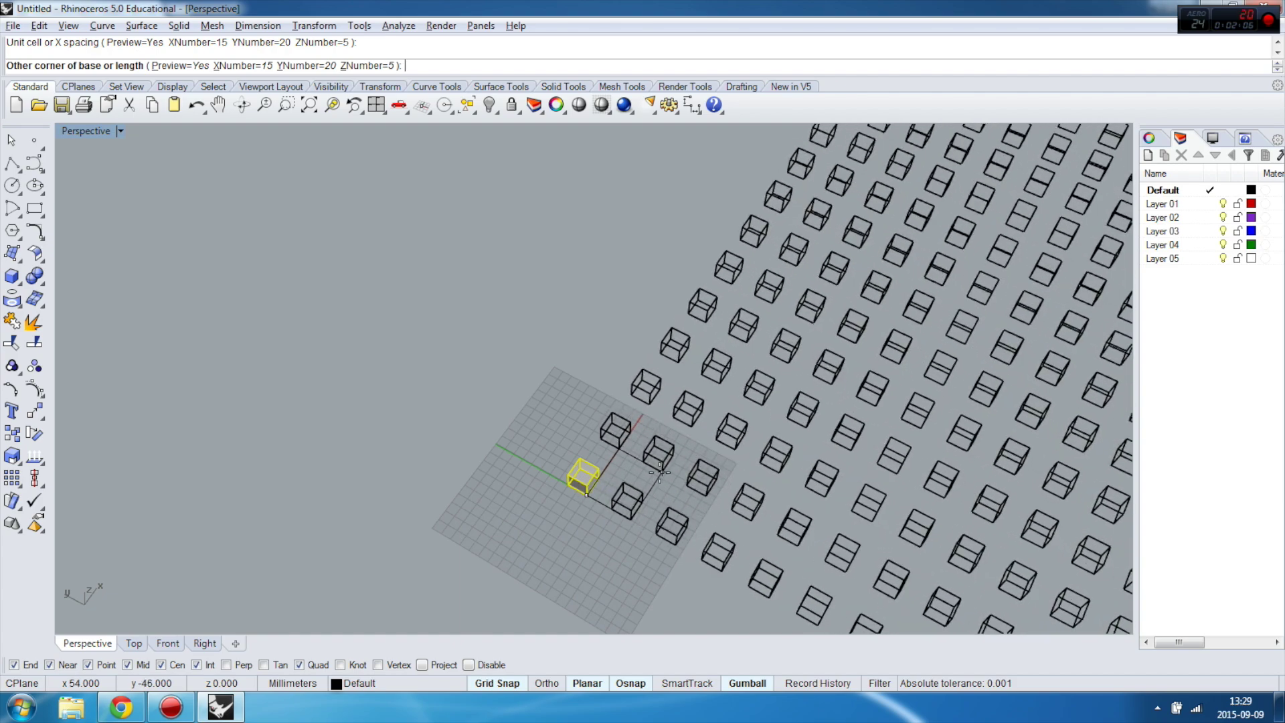
click(649, 474)
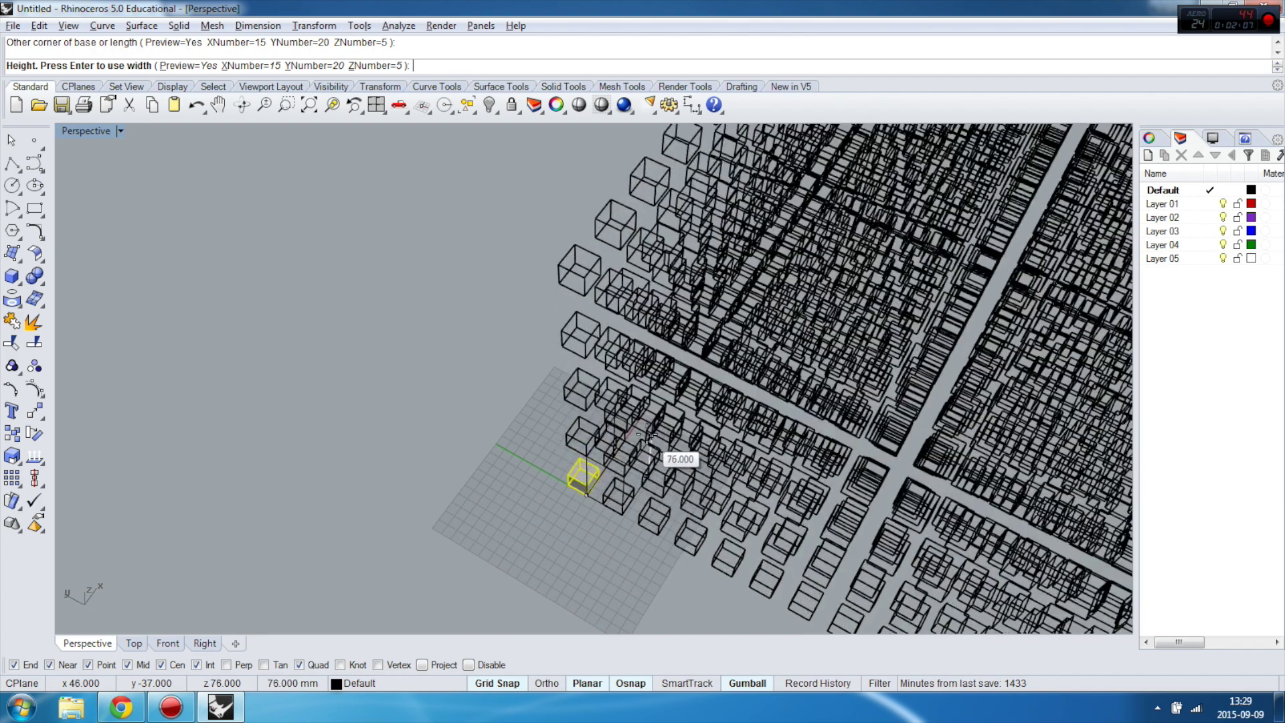
click(577, 466)
right_drag(578, 466, 384, 319)
scroll(384, 319, down, 3)
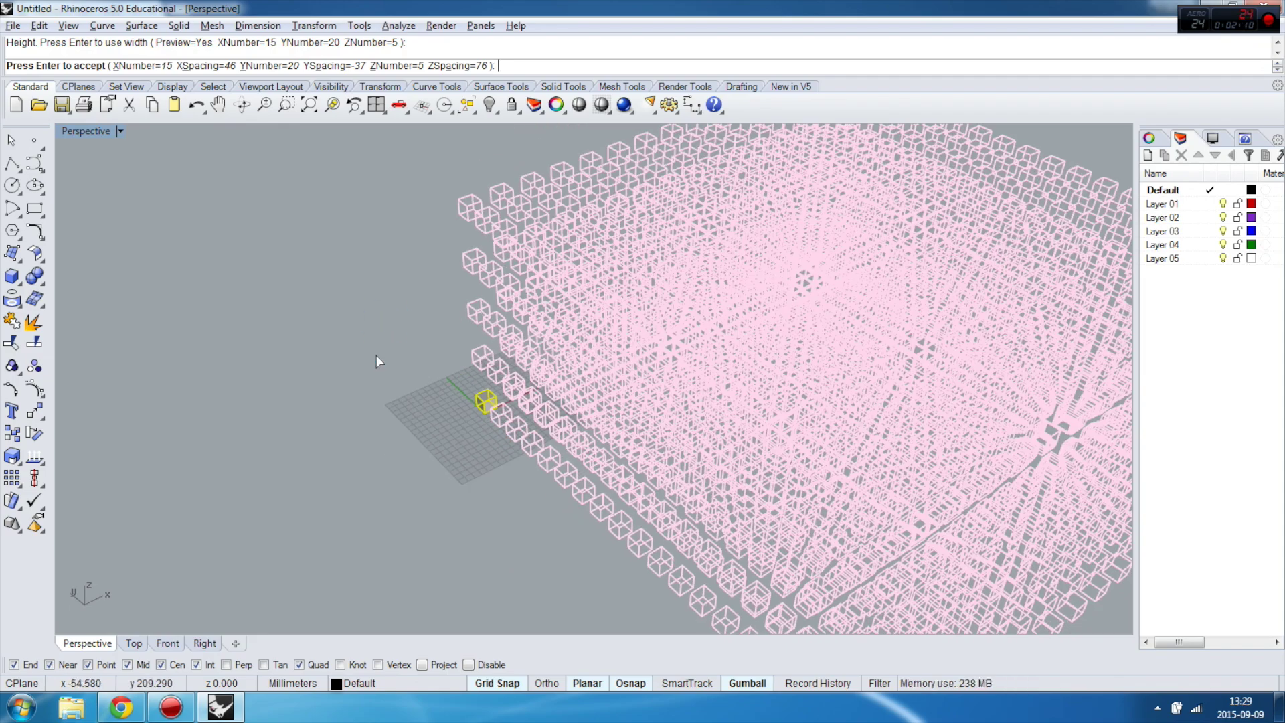
right_click(338, 307)
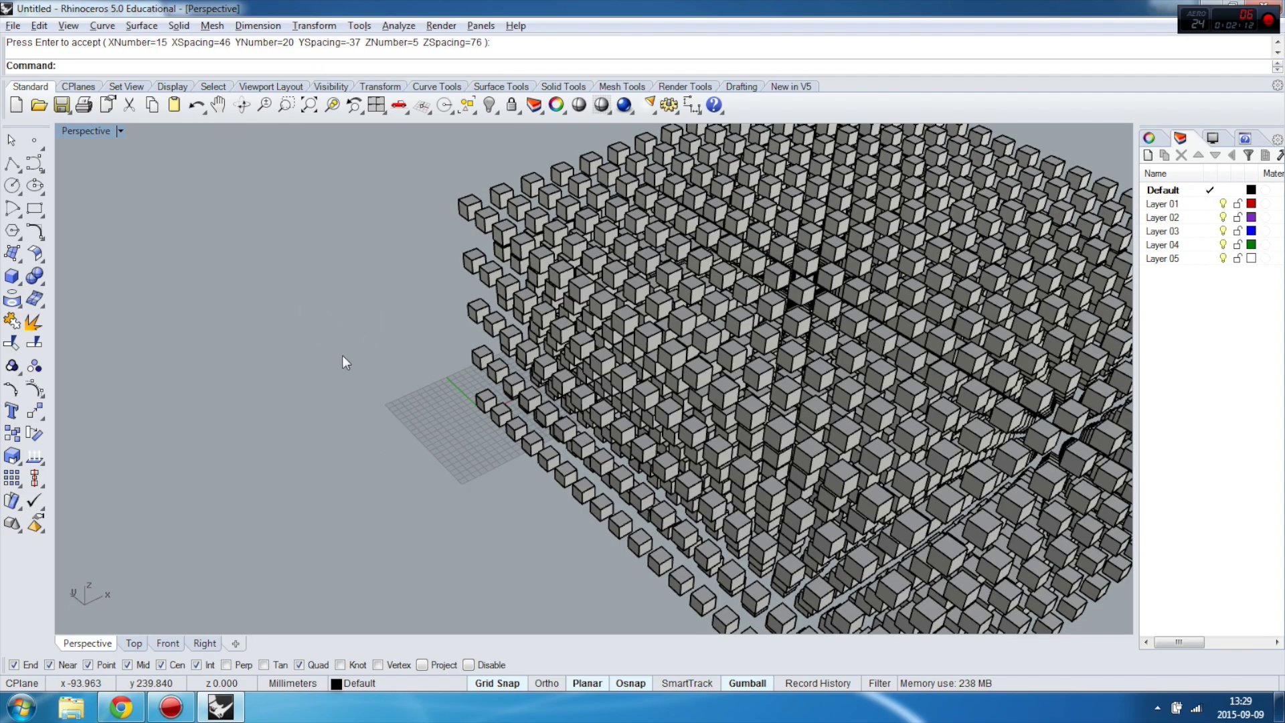
Orbit and zoom around the accepted 15 × 20 × 5 box grid to inspect it
mouse_move(343, 355)
right_down()
mouse_move(417, 297)
mouse_move(252, 299)
mouse_move(469, 335)
right_up()
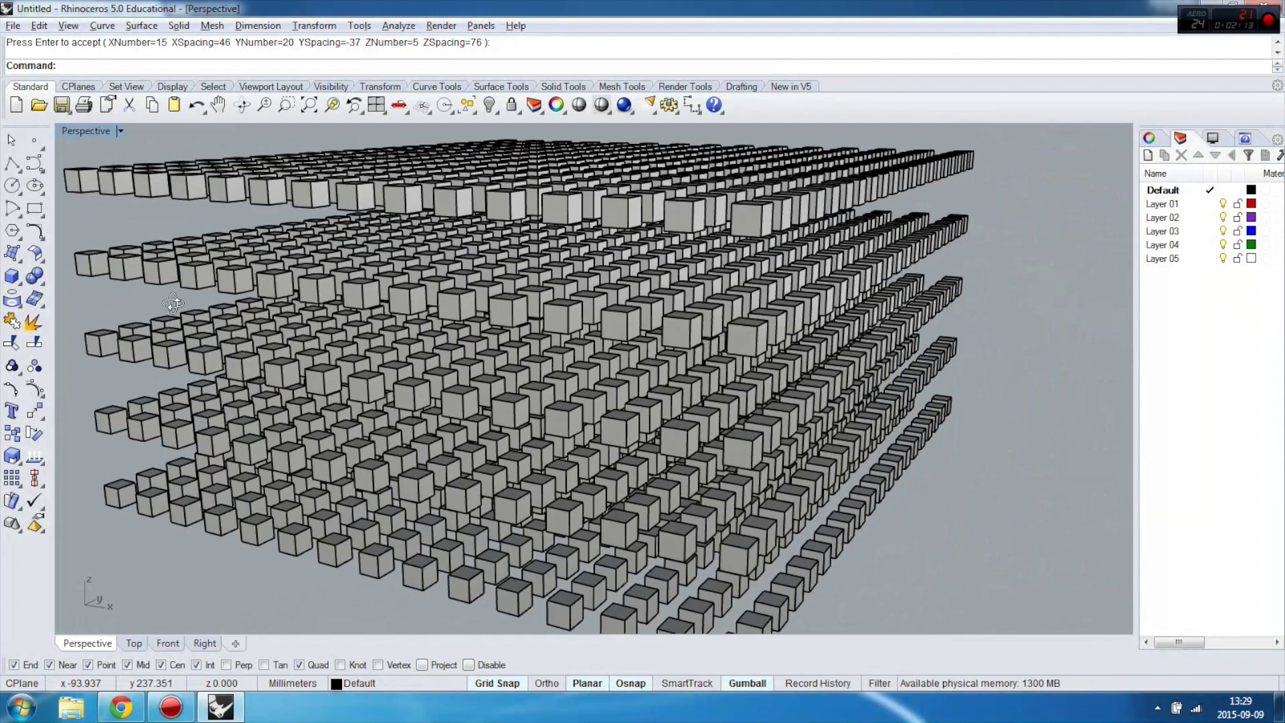
scroll(588, 345, down, 3)
right_drag(587, 345, 488, 379)
scroll(833, 359, up, 3)
scroll(833, 359, up, 3)
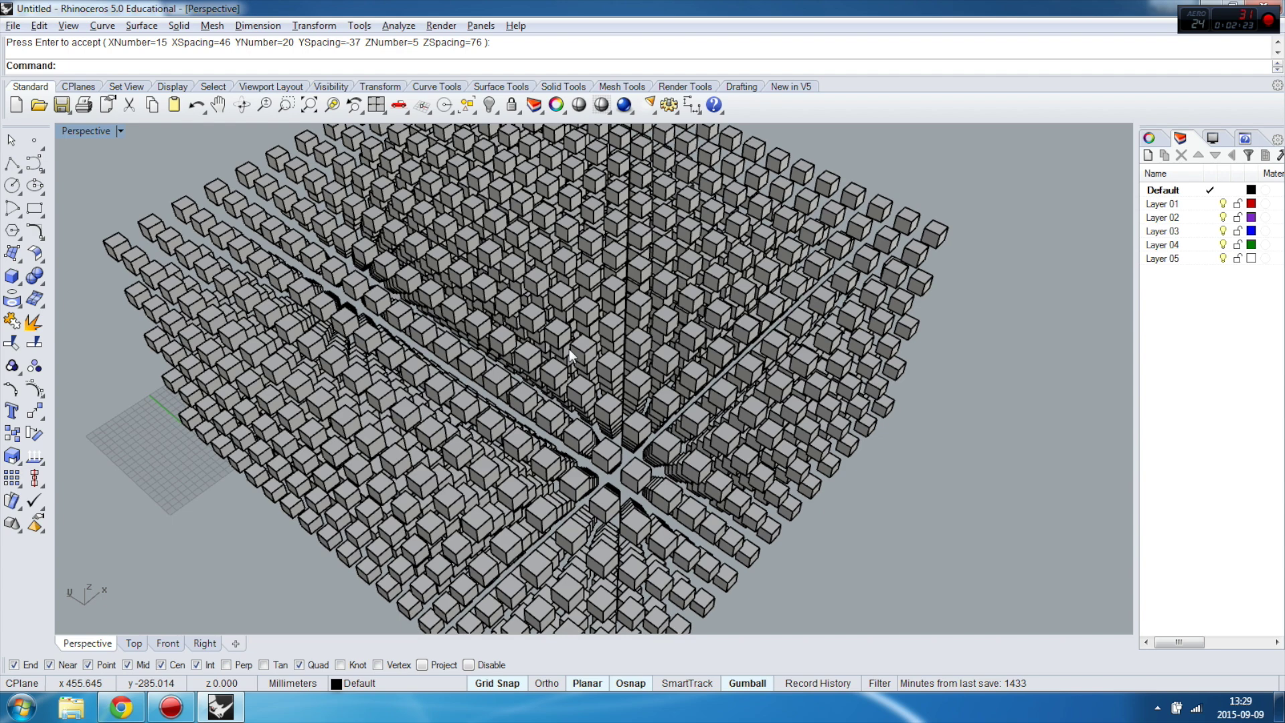
scroll(571, 348, down, 2)
scroll(570, 348, up, 4)
scroll(570, 350, down, 2)
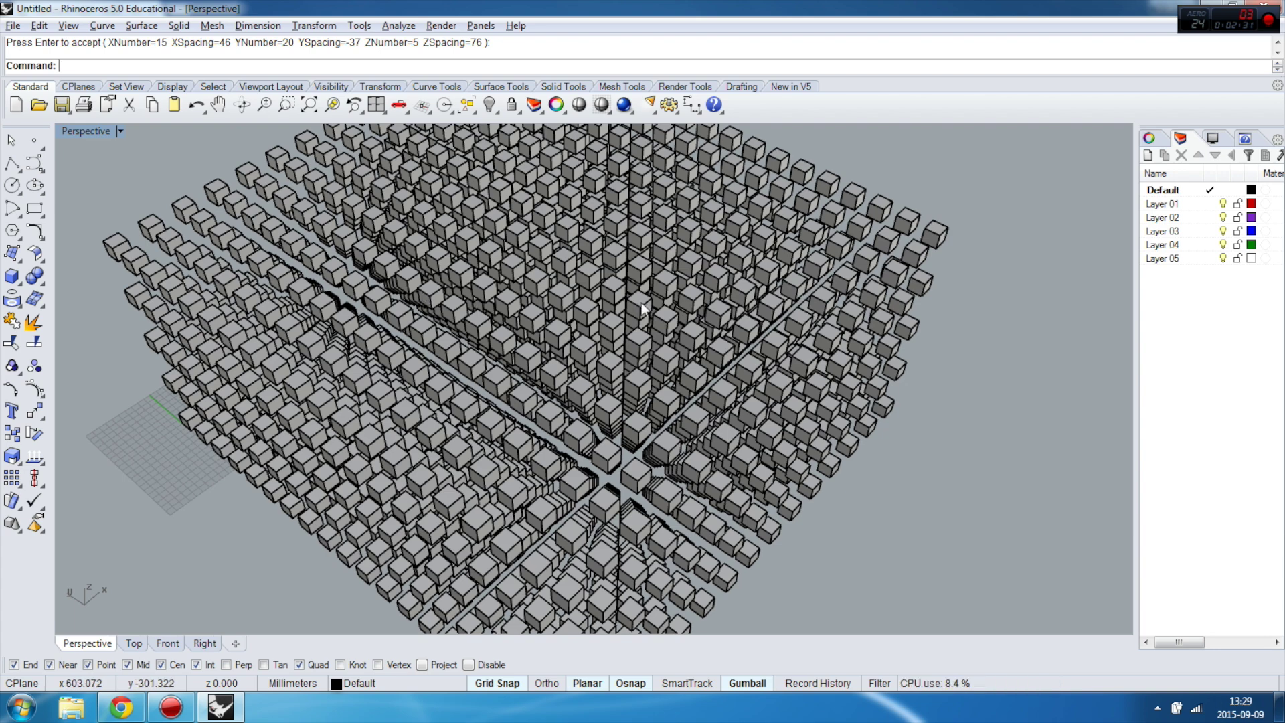
scroll(463, 287, up, 2)
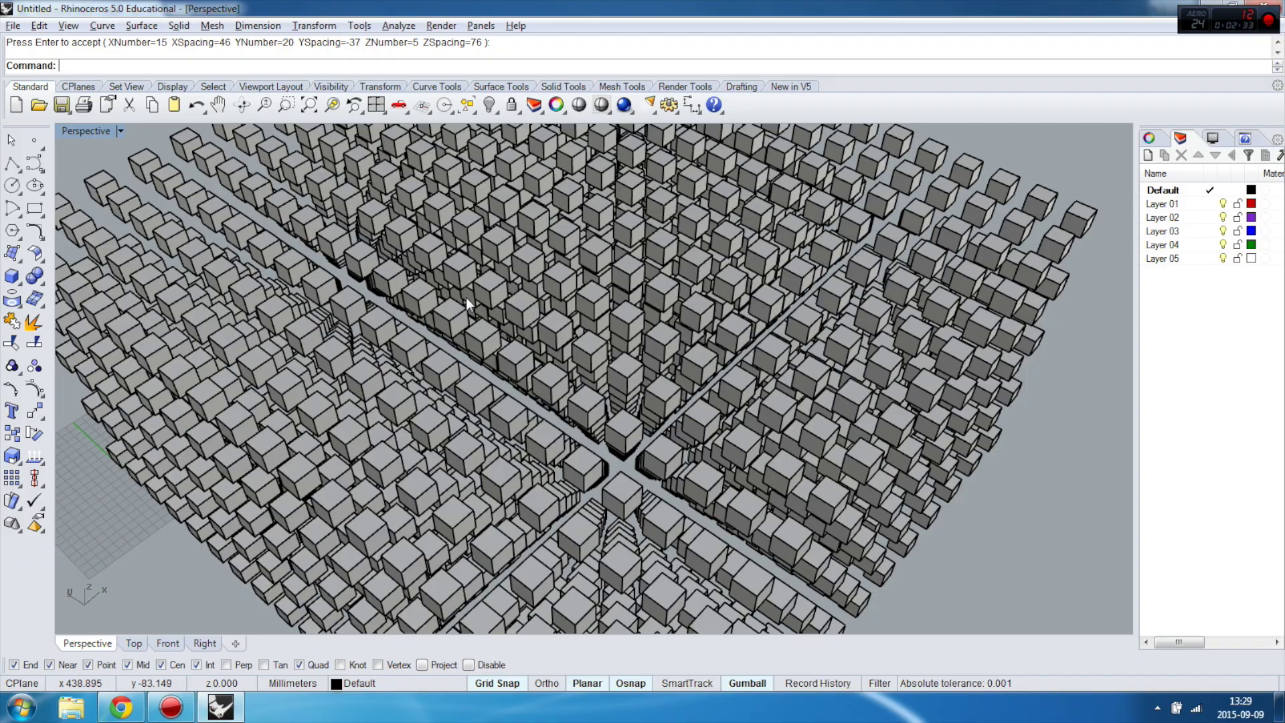
scroll(466, 297, up, 2)
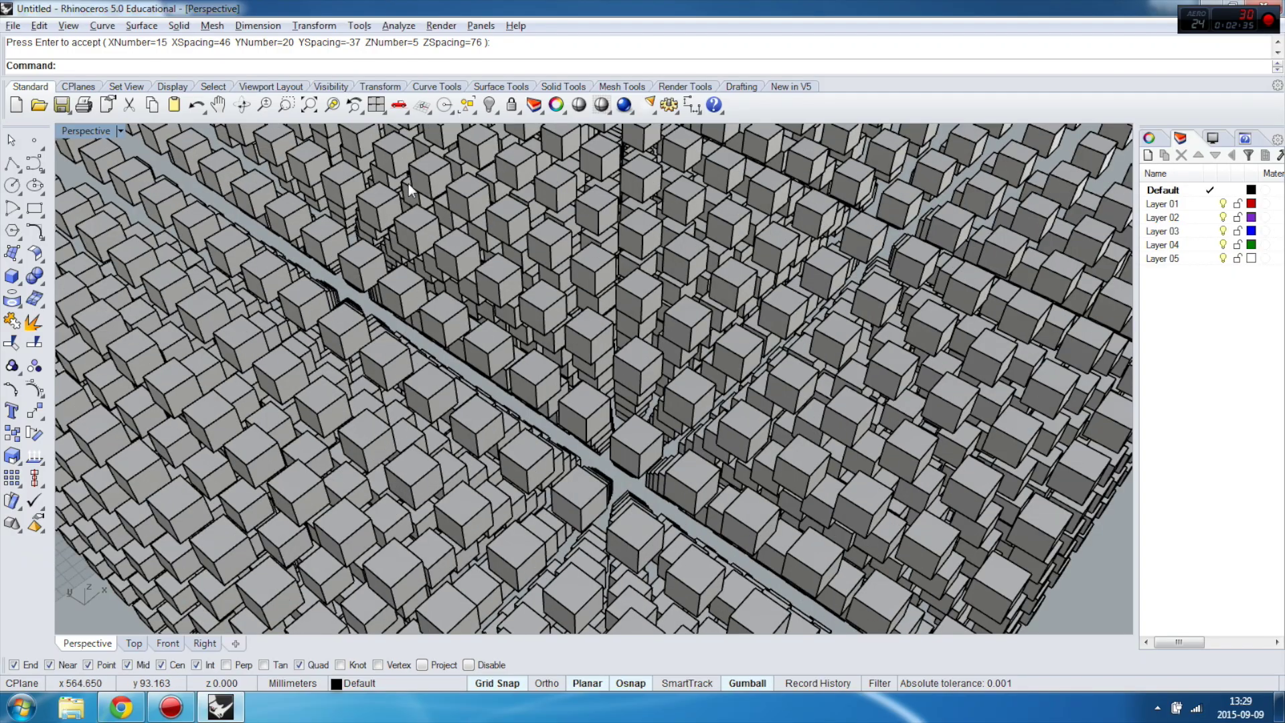
View the cube layers from a low side angle, then undo the array back to one cube
mouse_move(601, 263)
right_down()
mouse_move(545, 247)
mouse_move(557, 281)
mouse_move(629, 267)
mouse_move(609, 269)
right_up()
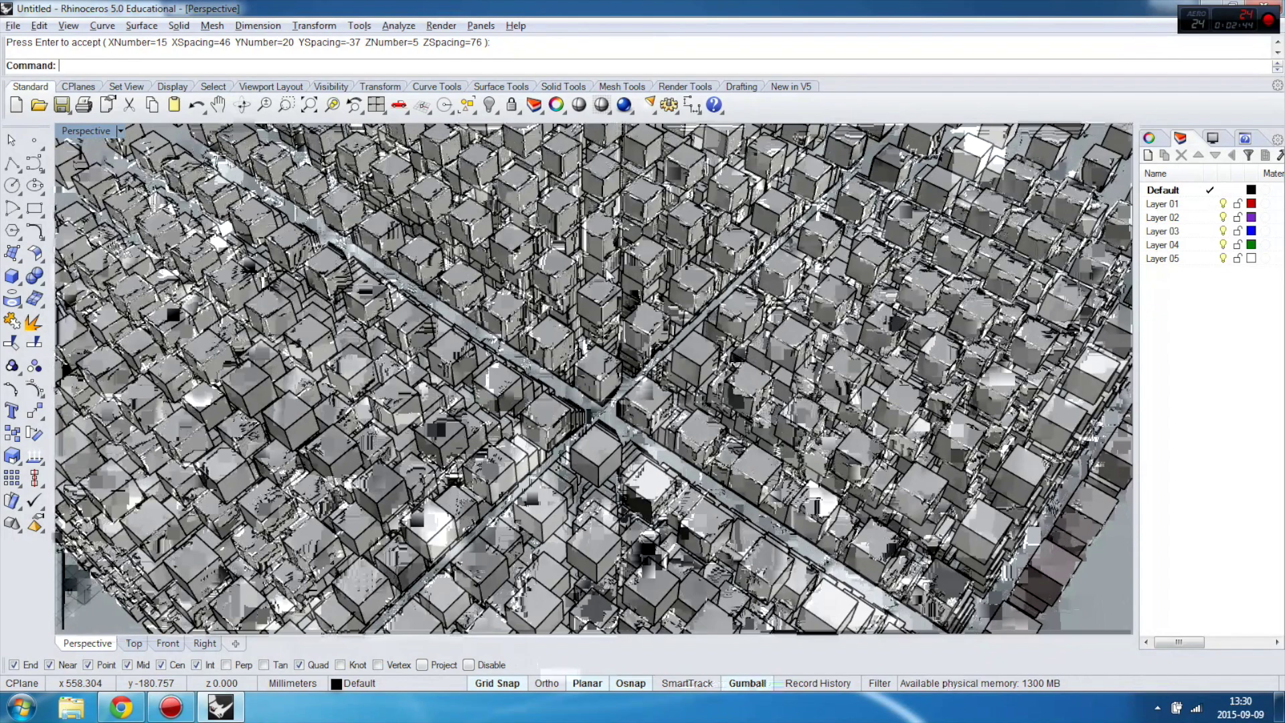
scroll(536, 255, down, 10)
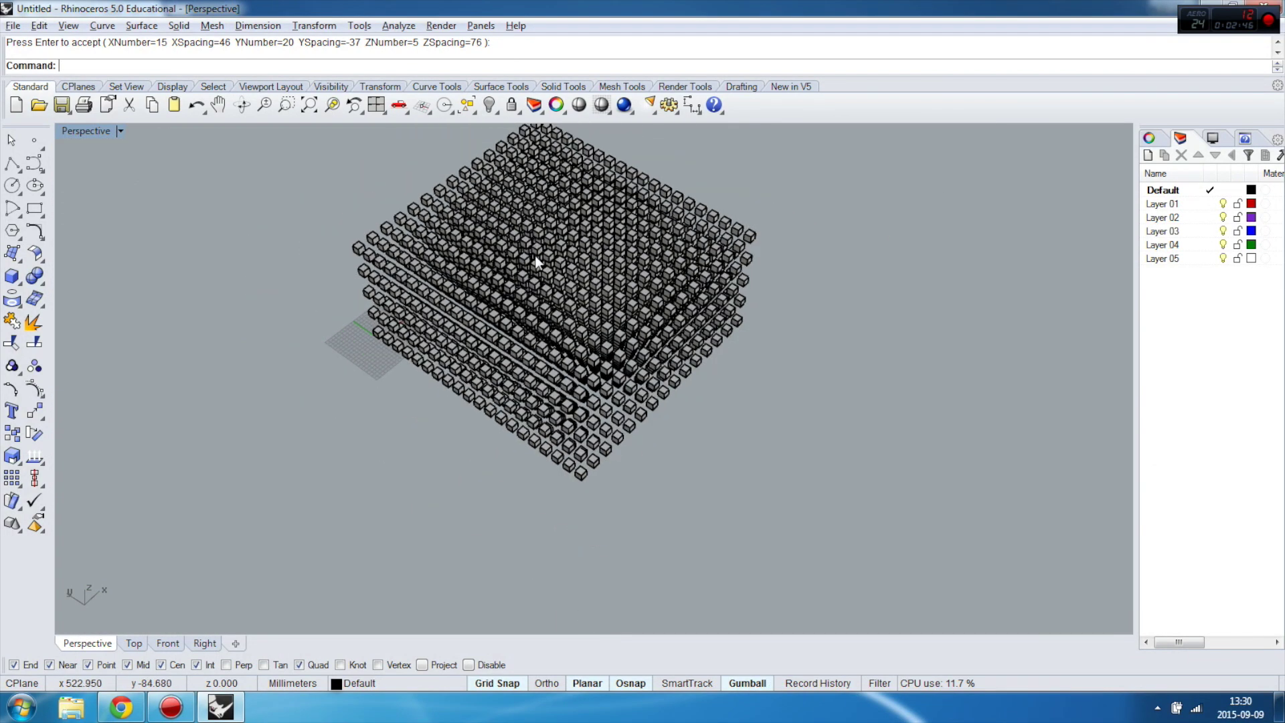
right_drag(606, 412, 592, 280)
scroll(625, 308, up, 3)
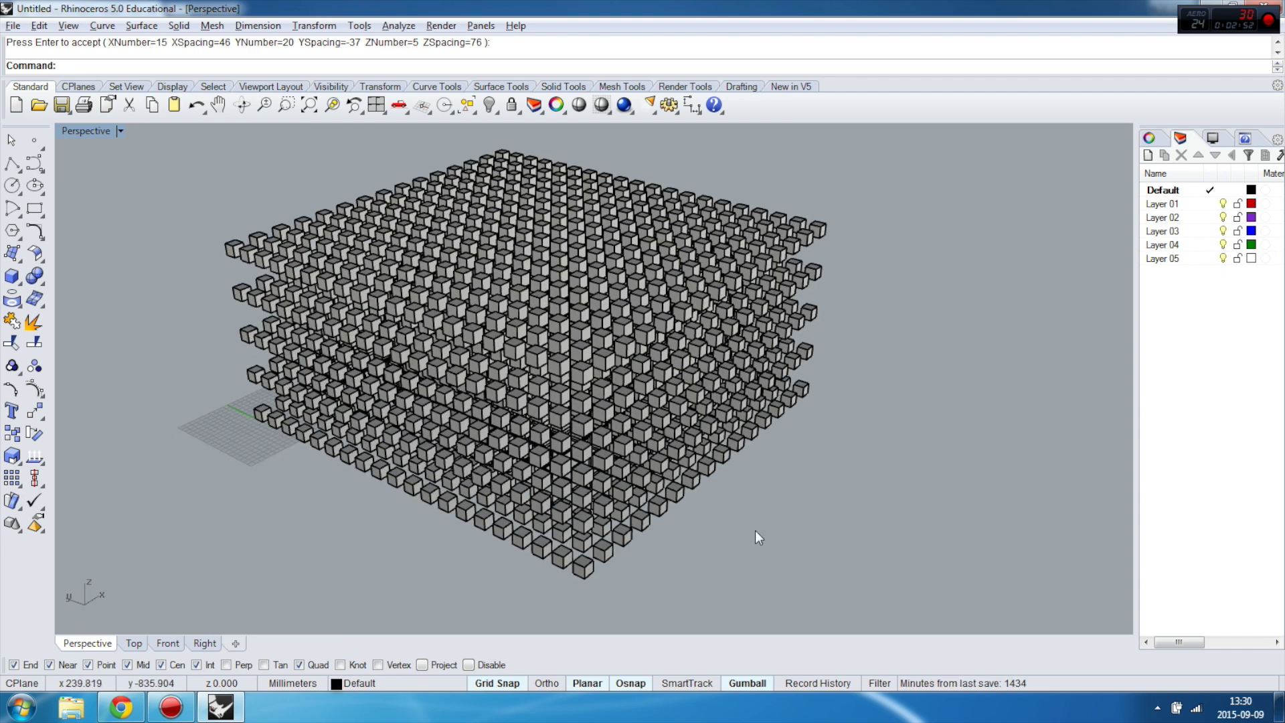
key(ctrl+z)
Re-array the cube with 15 × 20 × 5 copies spaced 30 in X, Y and Z
scroll(219, 404, up, 5)
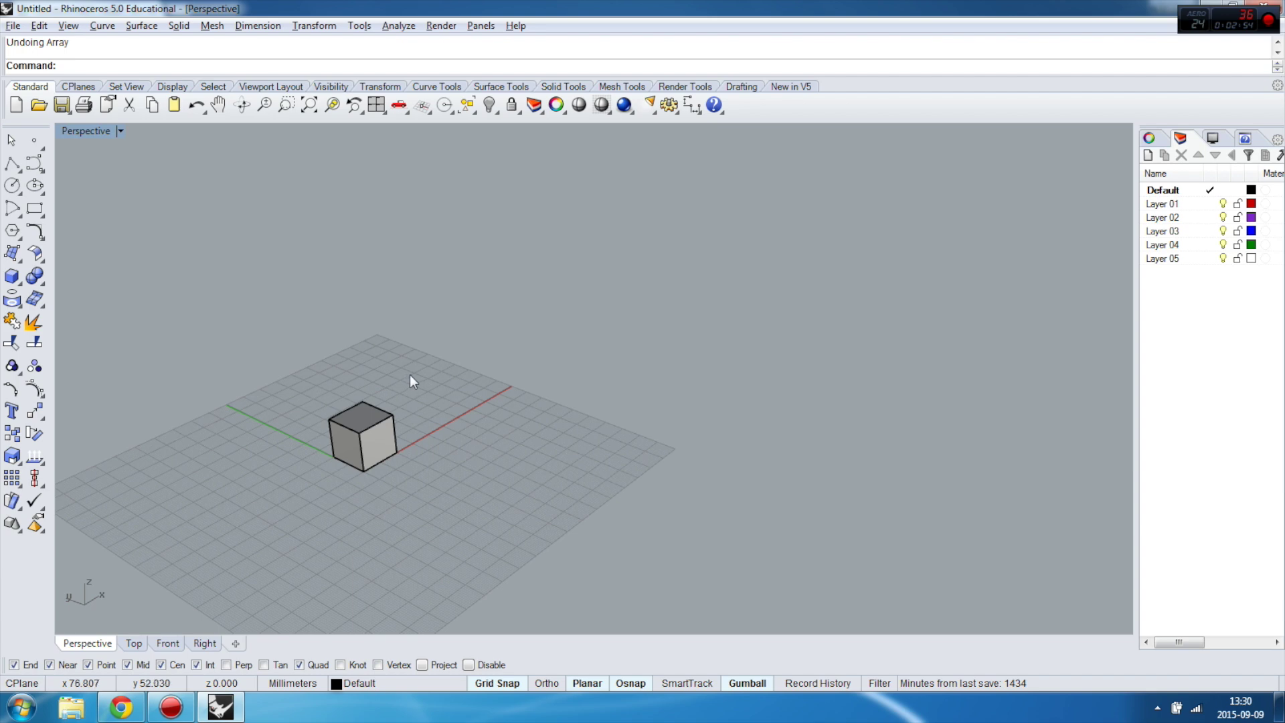
click(37, 413)
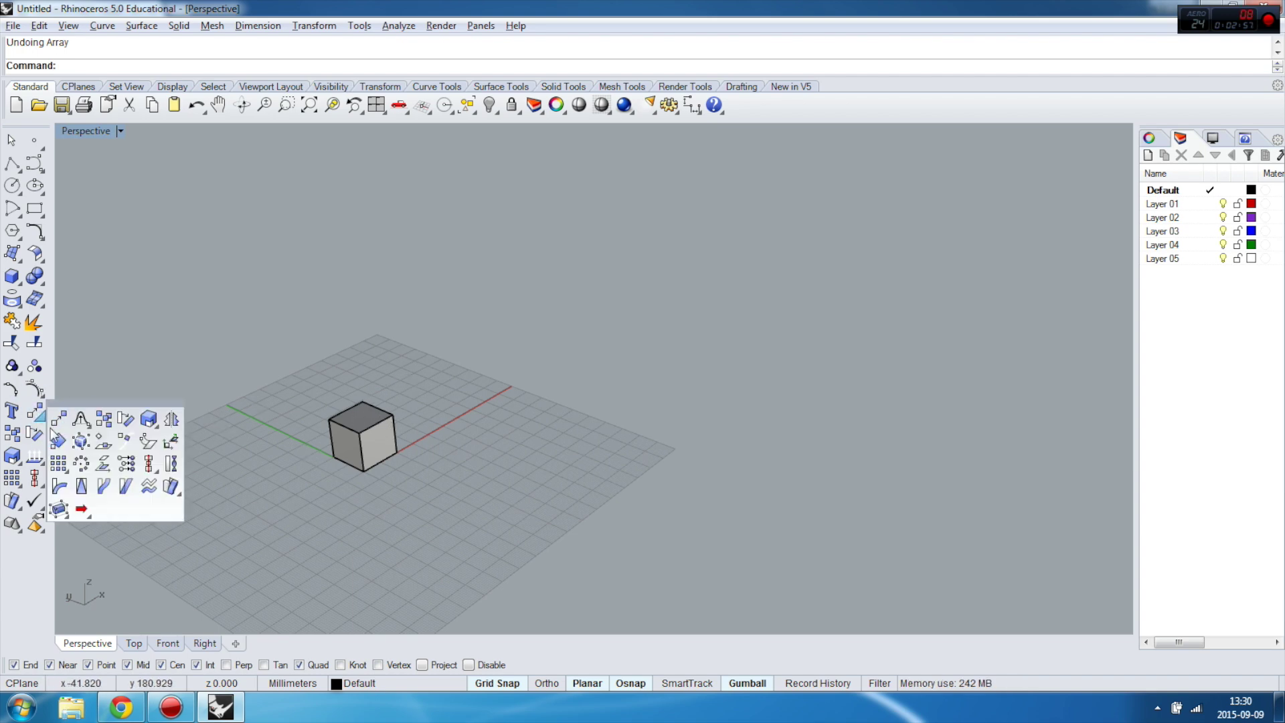
click(58, 463)
click(364, 424)
key(Return)
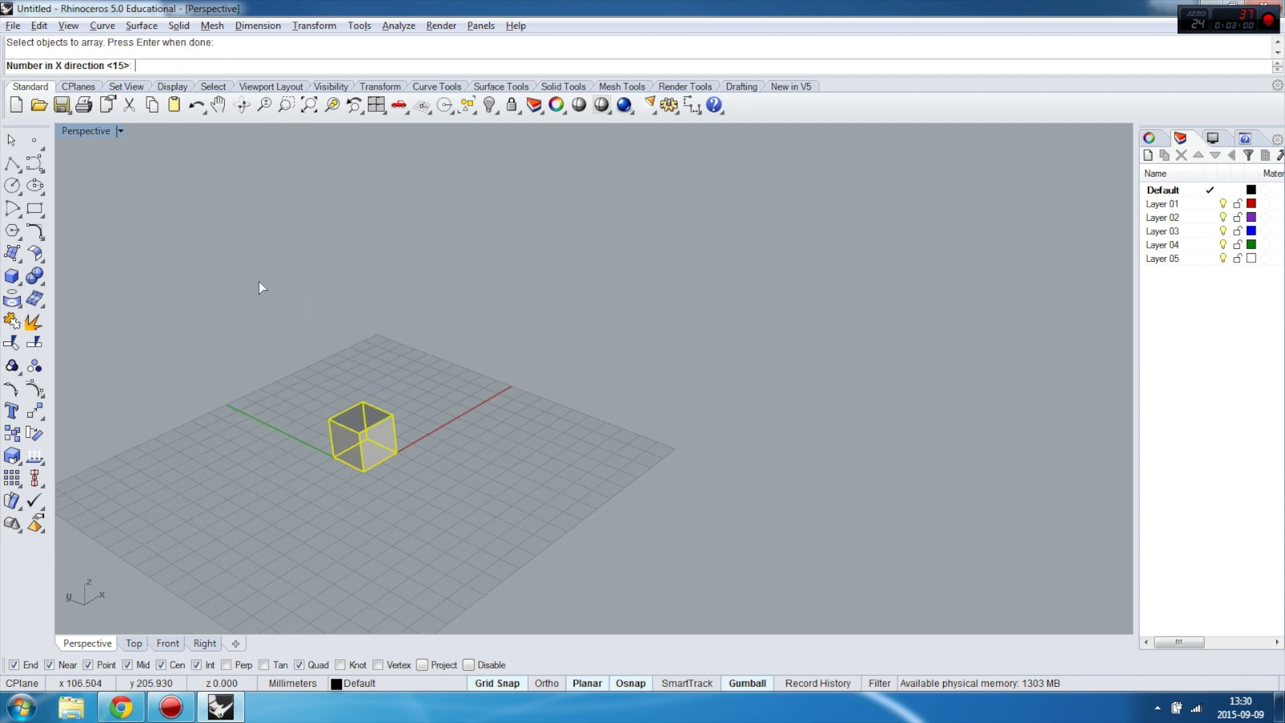
key(Return)
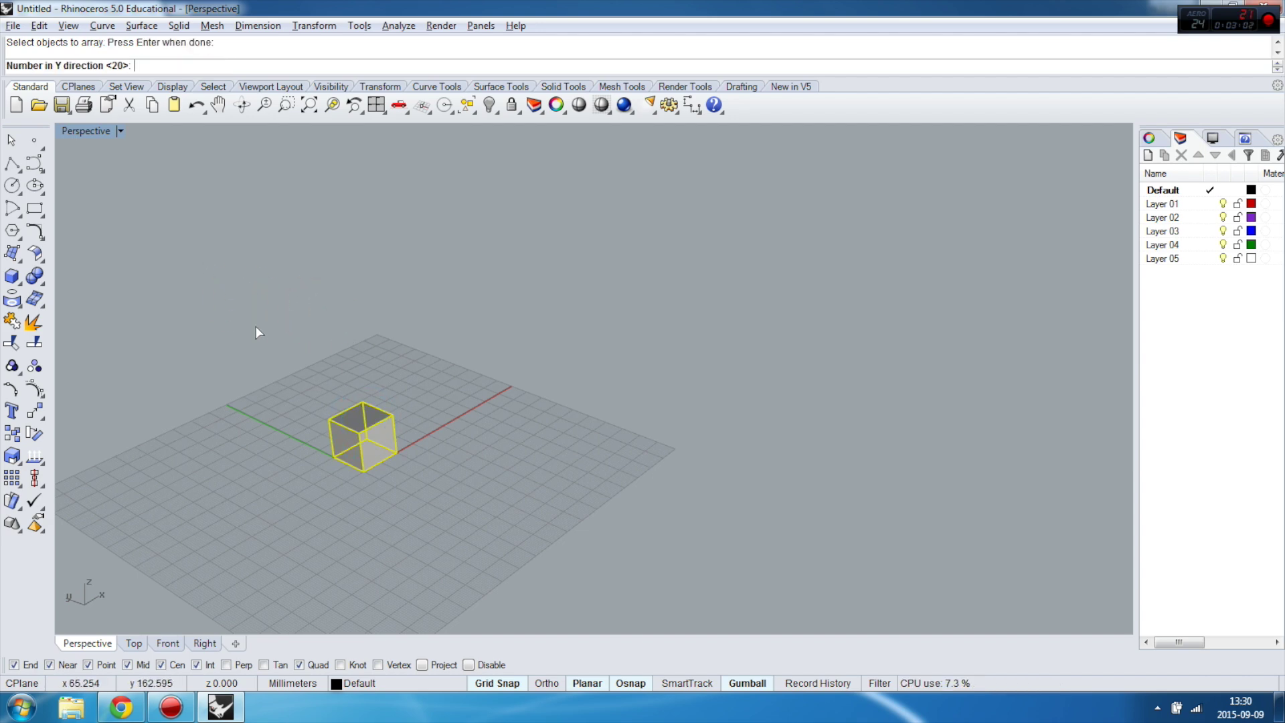
key(Return)
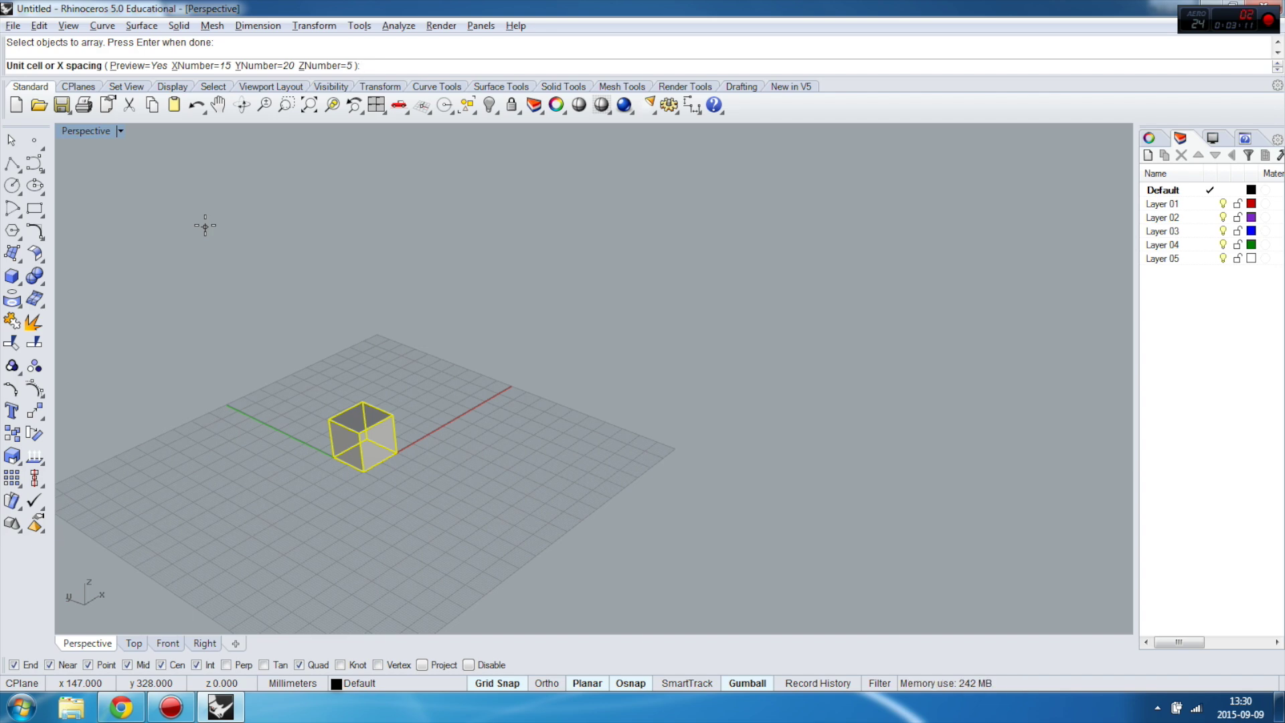
key(Return)
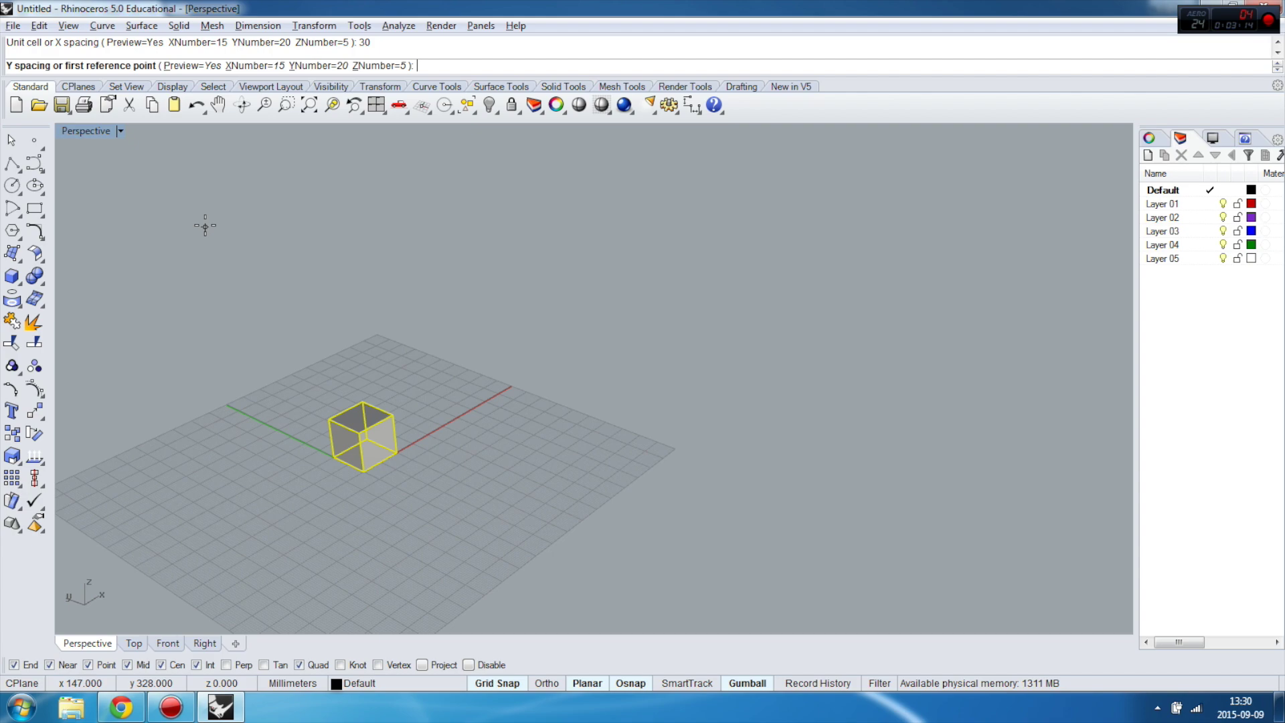
text(30)
key(Return)
key(Return)
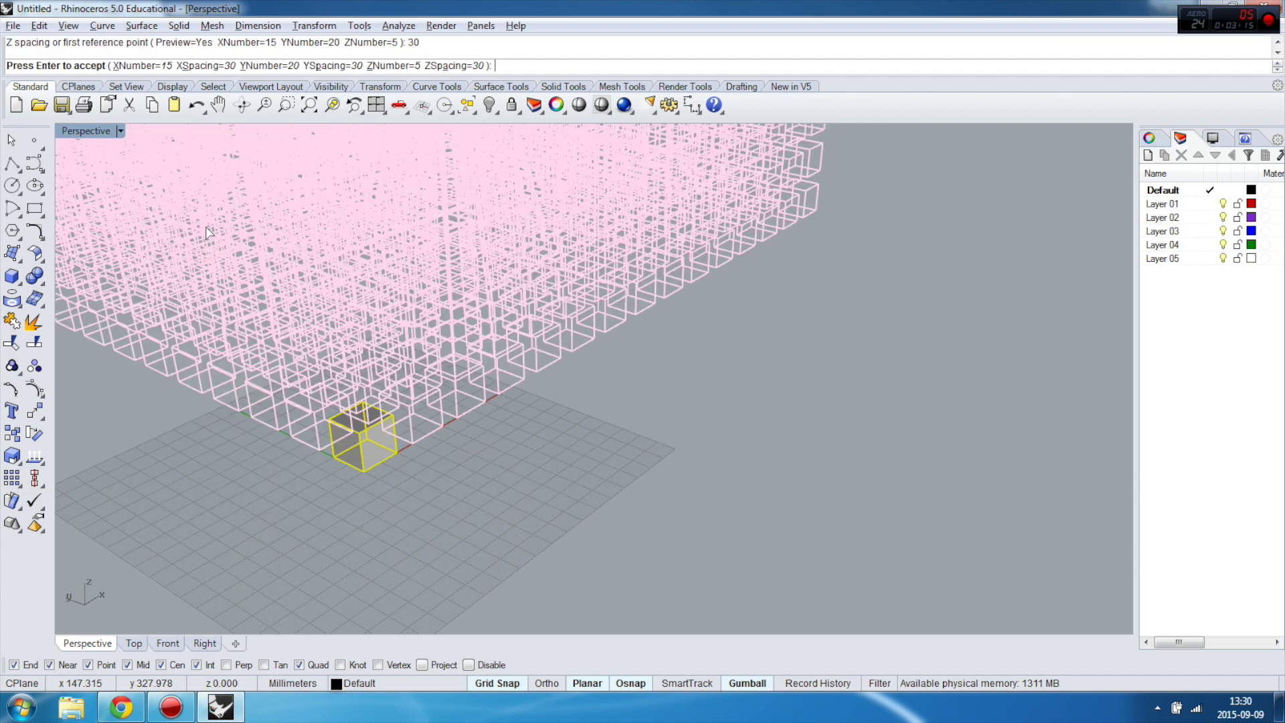
key(Return)
Orbit around the 30-spaced array, then window-select all 1500 cubes and delete them
right_drag(564, 434, 469, 366)
right_drag(538, 259, 586, 359)
scroll(445, 303, up, 5)
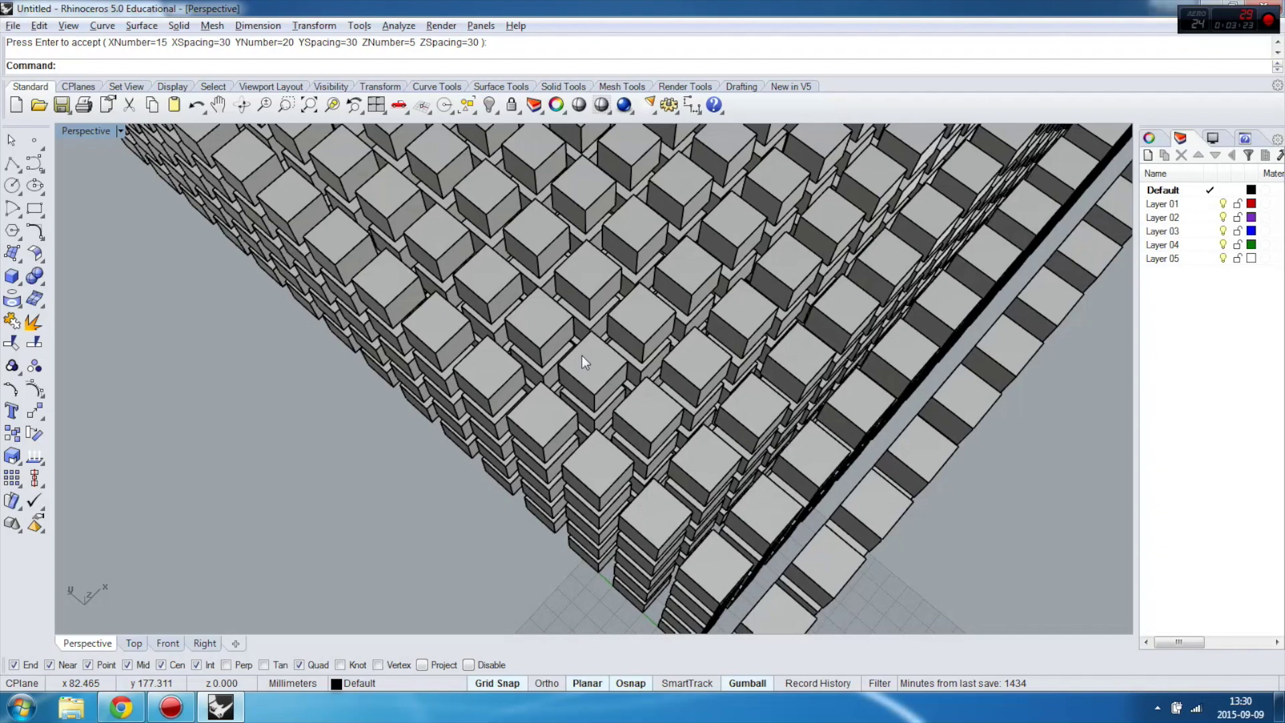
scroll(586, 359, down, 6)
right_drag(585, 448, 646, 278)
drag(937, 525, 143, 144)
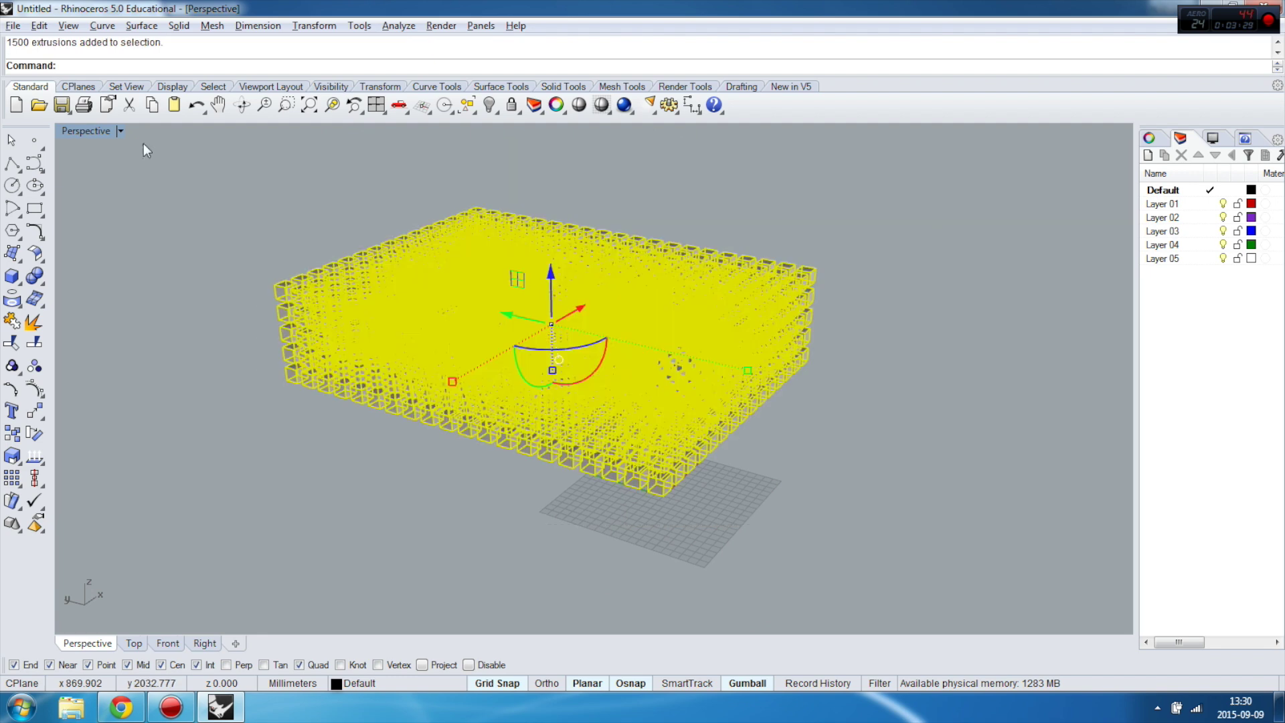
key(Delete)
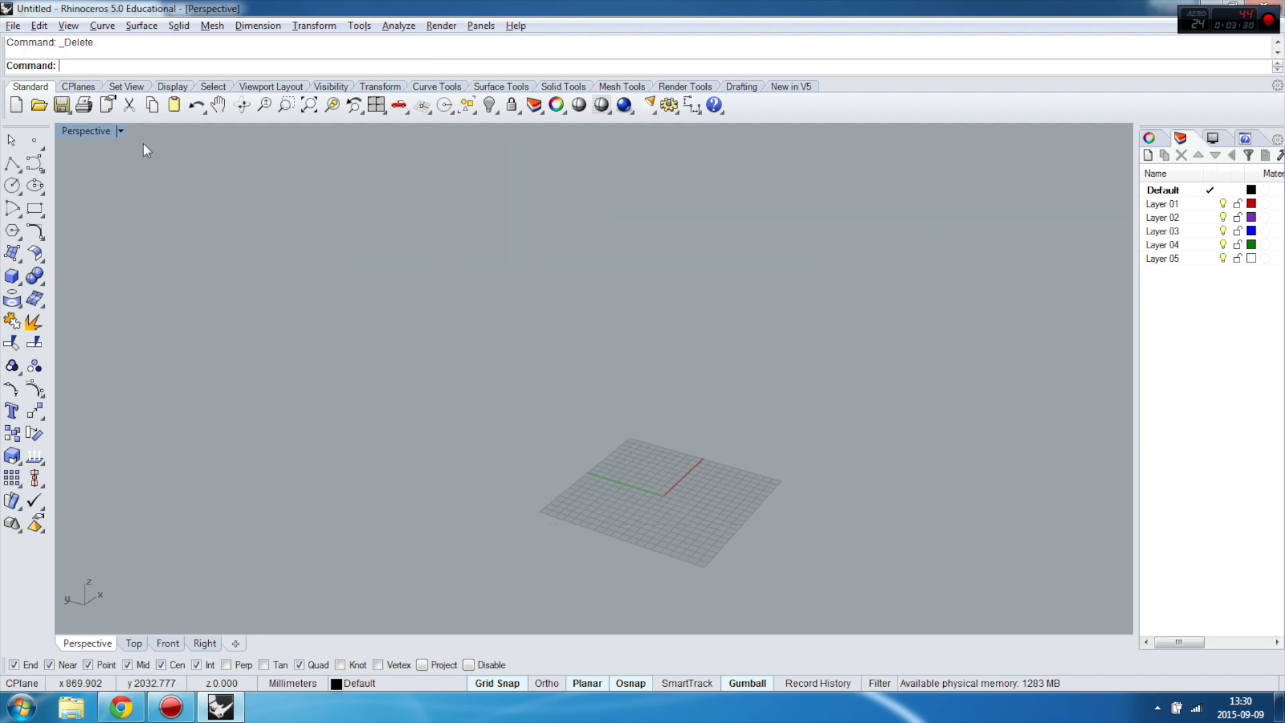
Undo back to the single box, deselect it and restore the four-view layout
click(40, 416)
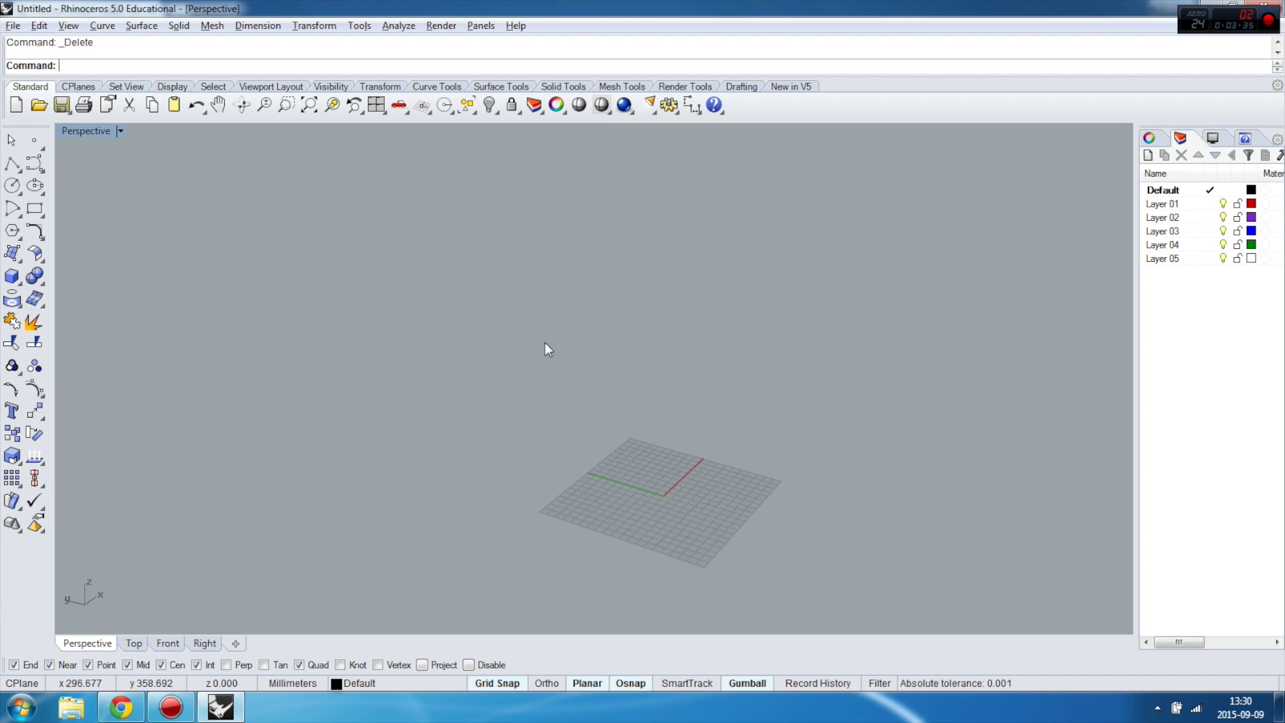
key(ctrl+z)
key(ctrl+z)
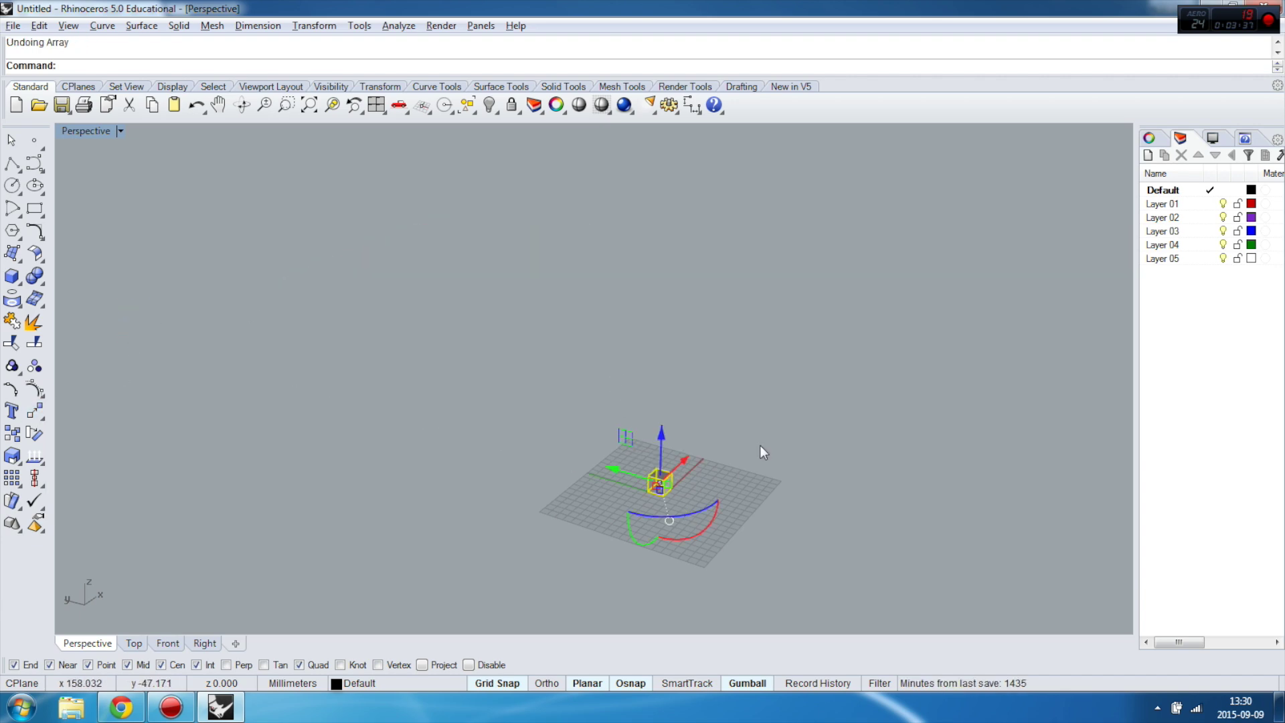
click(733, 479)
scroll(610, 516, up, 5)
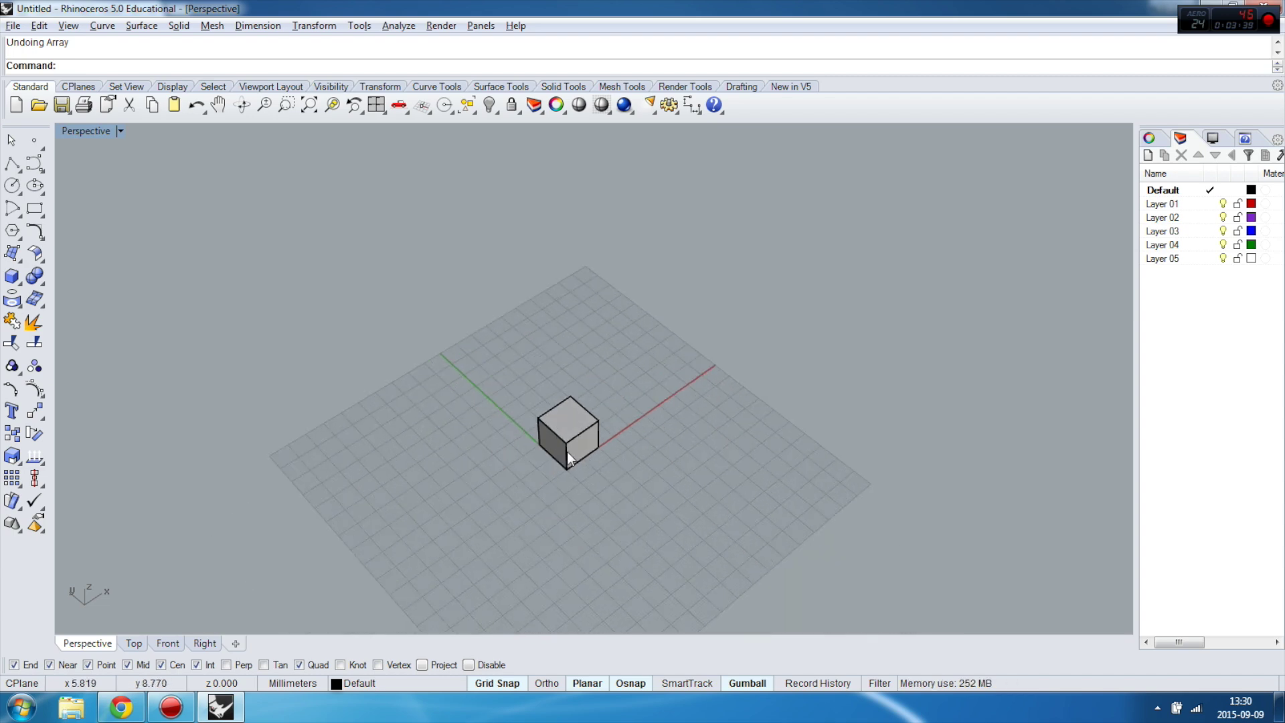
scroll(569, 450, up, 8)
double_click(94, 133)
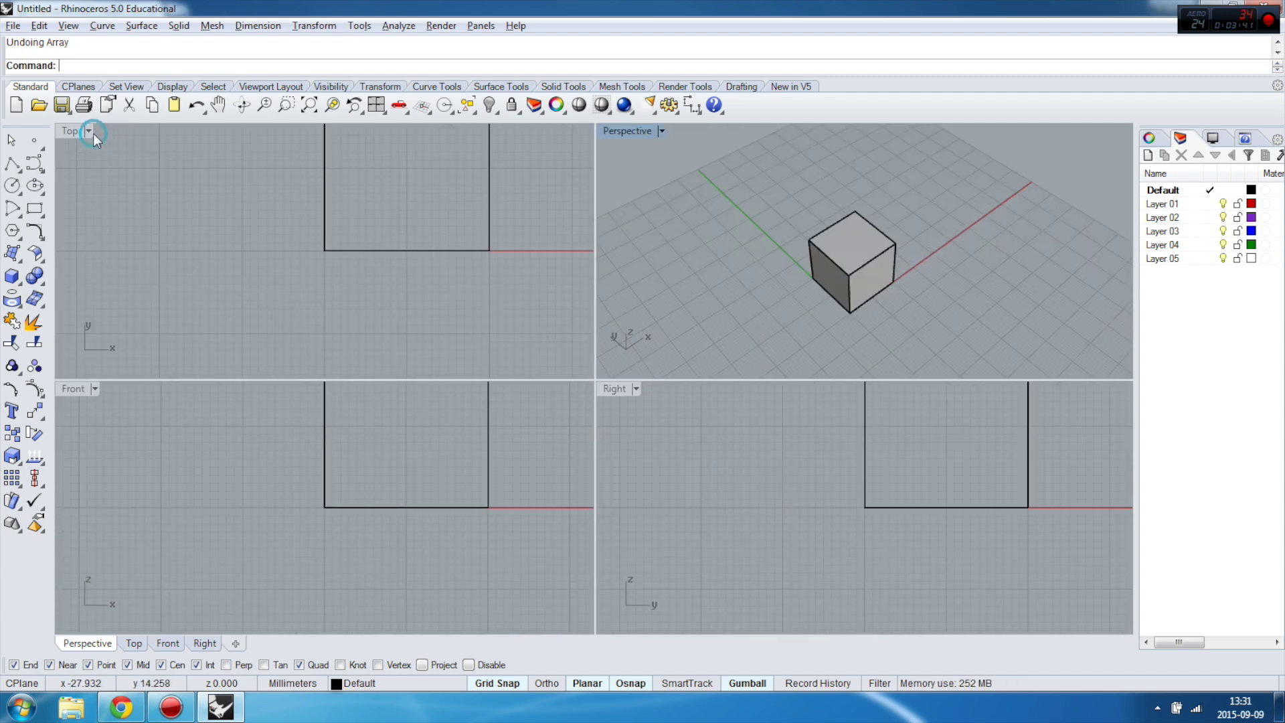
scroll(321, 289, down, 6)
scroll(340, 250, up, 2)
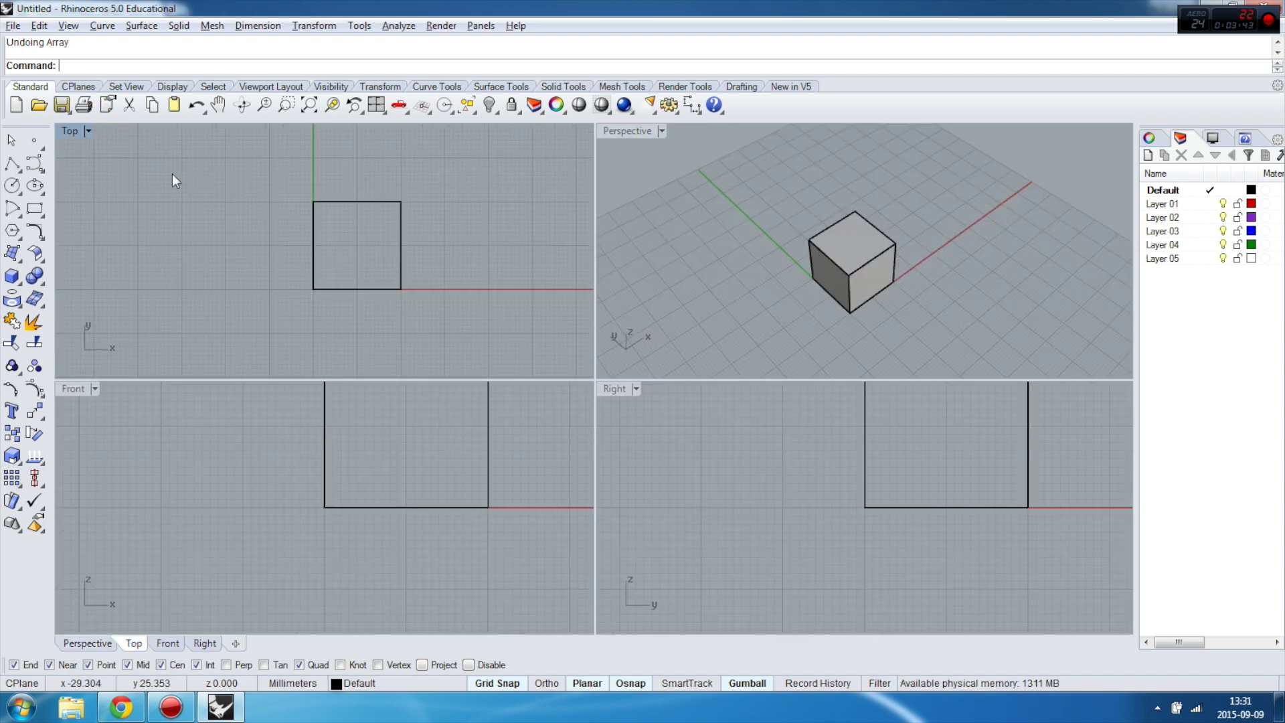
In the maximized Top view, drag the box up and to the right of the origin
double_click(70, 131)
scroll(388, 324, down, 4)
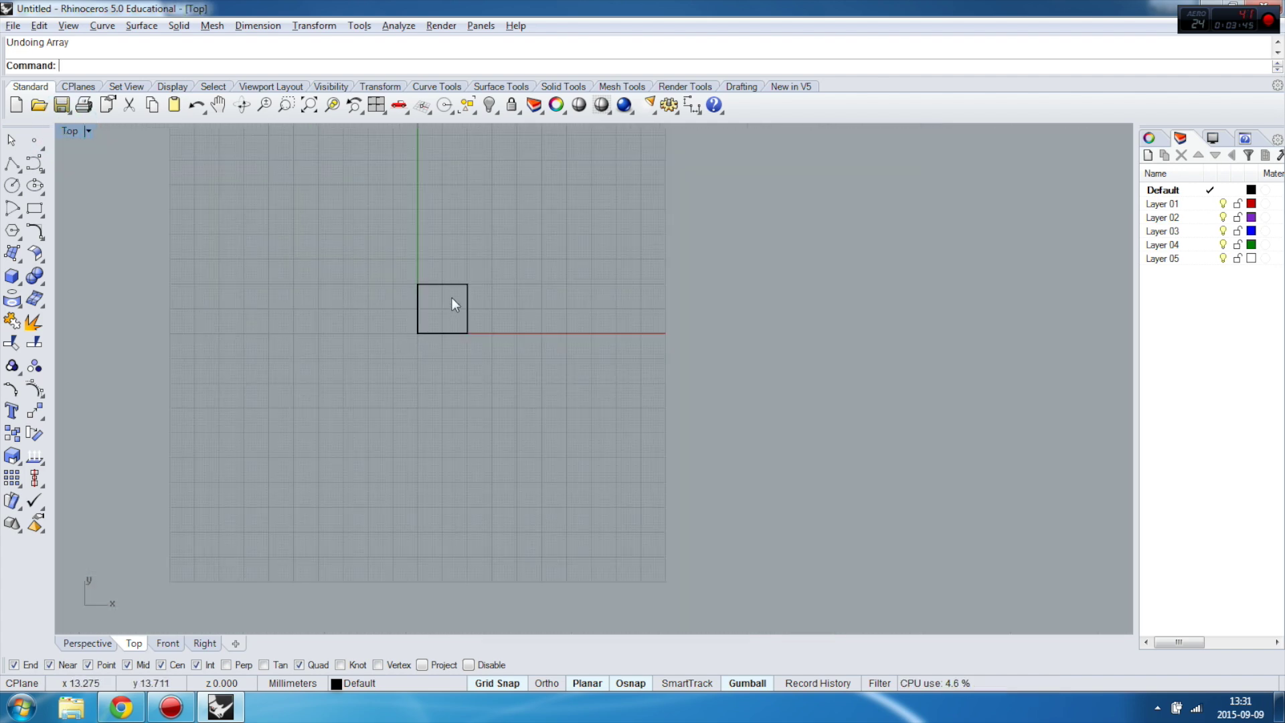
click(461, 284)
drag(461, 286, 583, 165)
click(633, 260)
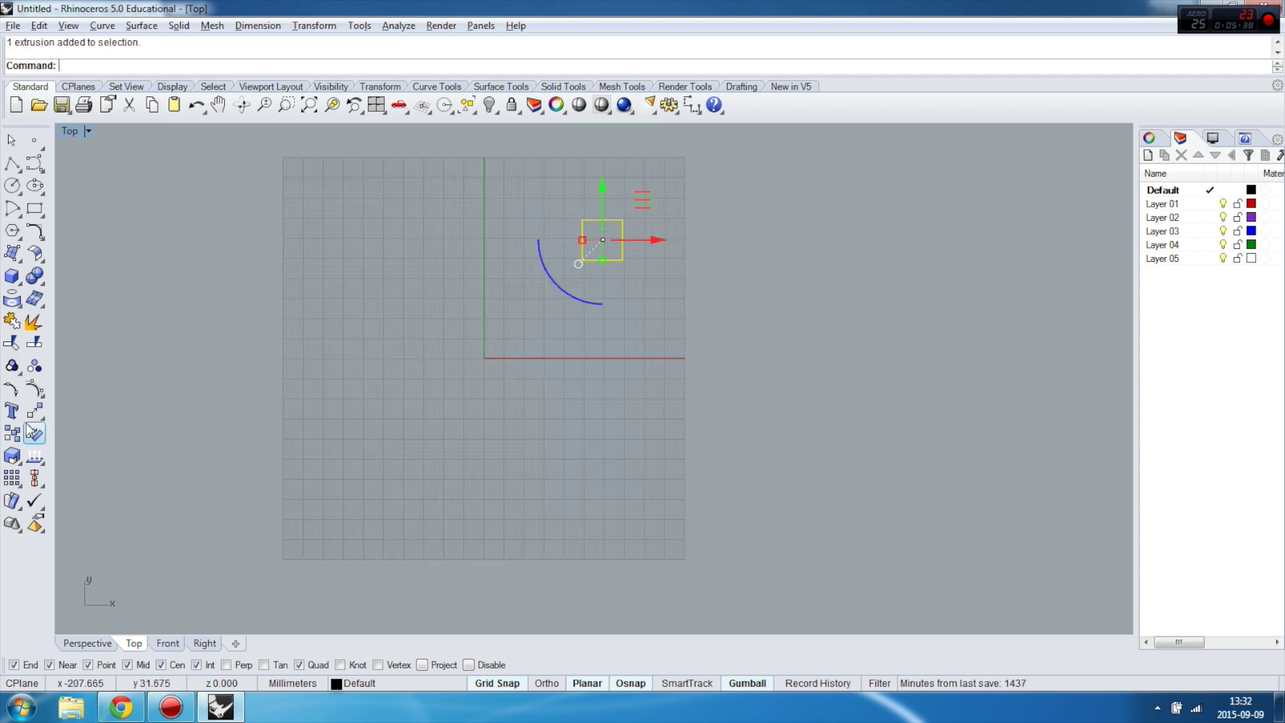
click(34, 412)
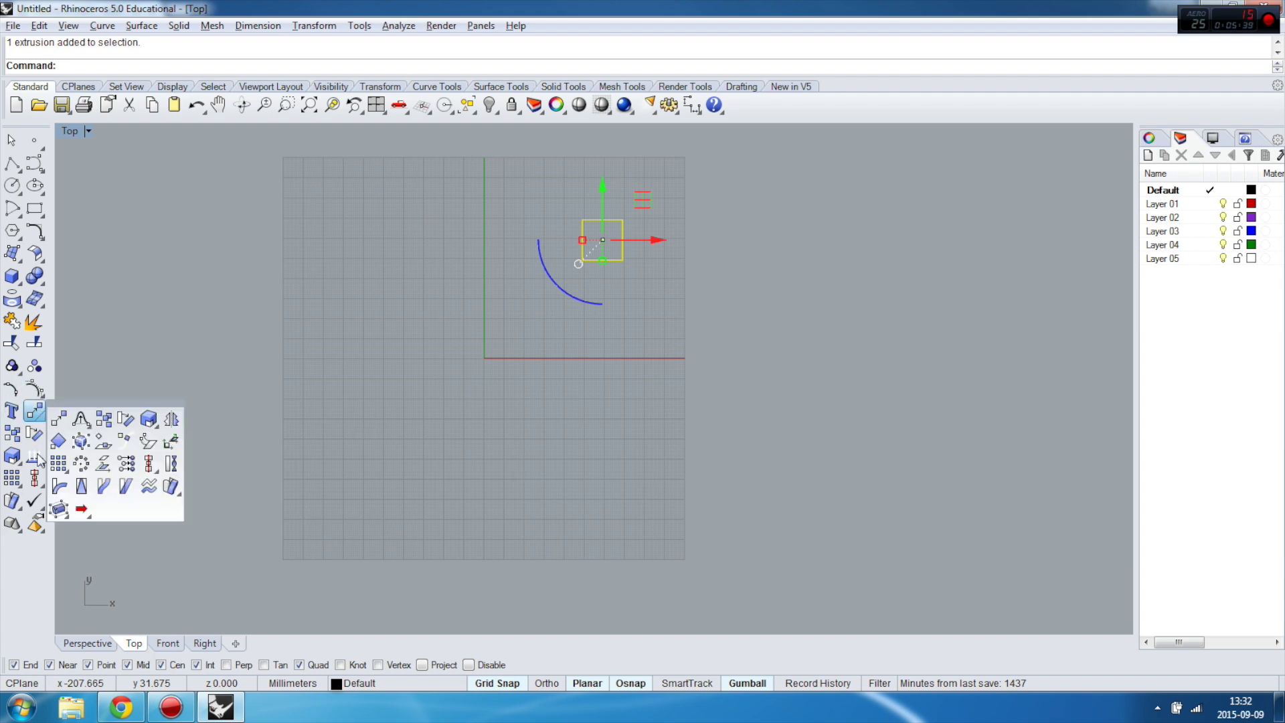
Polar-array the box around the origin with 20 items across 360 degrees
click(81, 463)
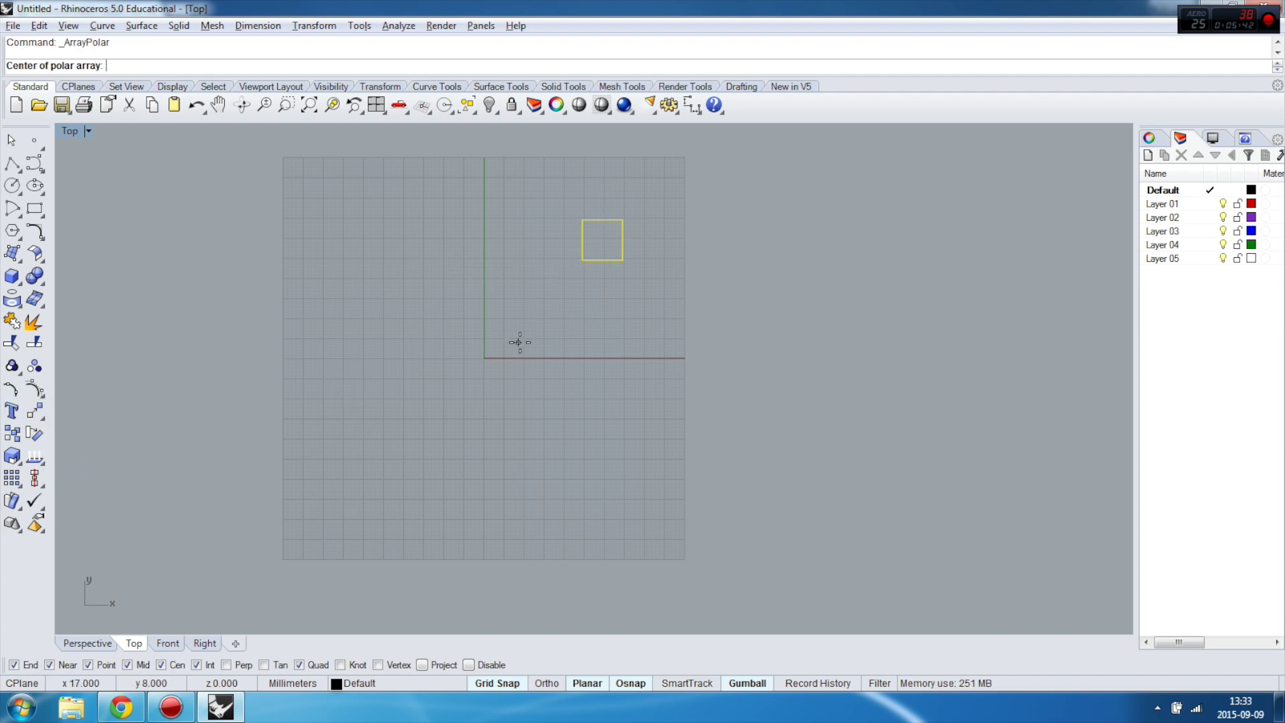
text(0)
key(Return)
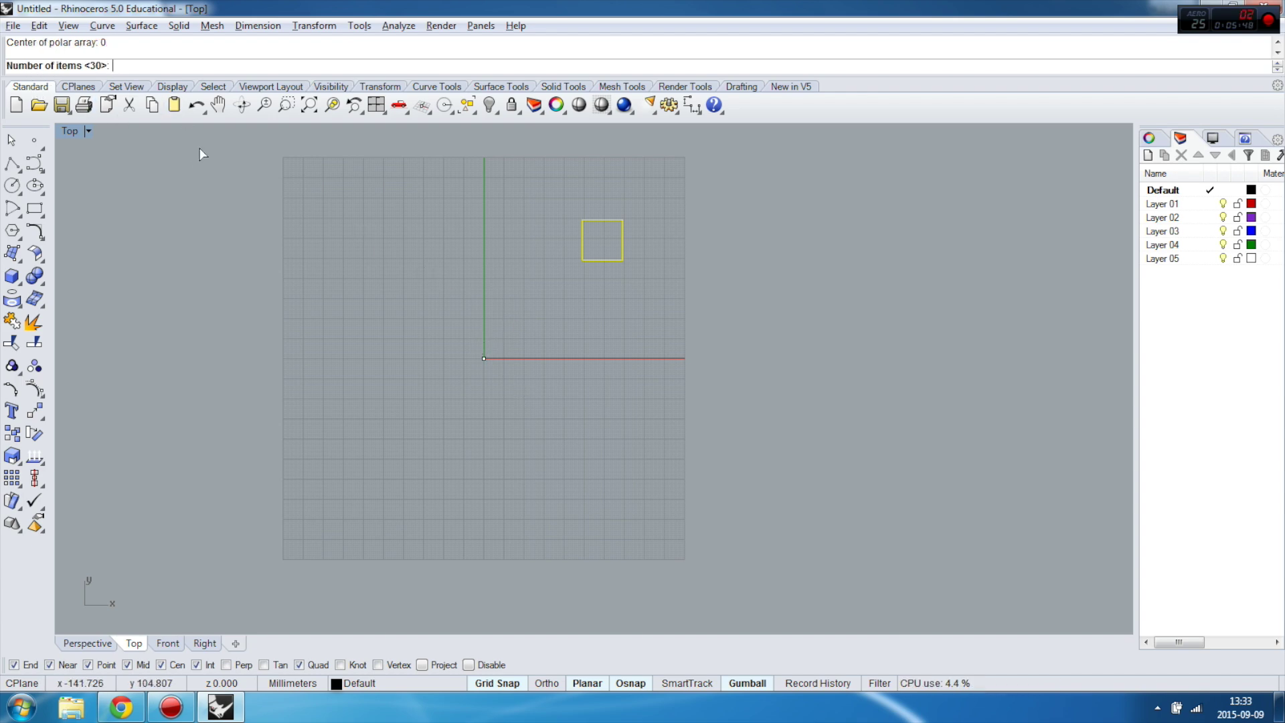
text(20)
key(Return)
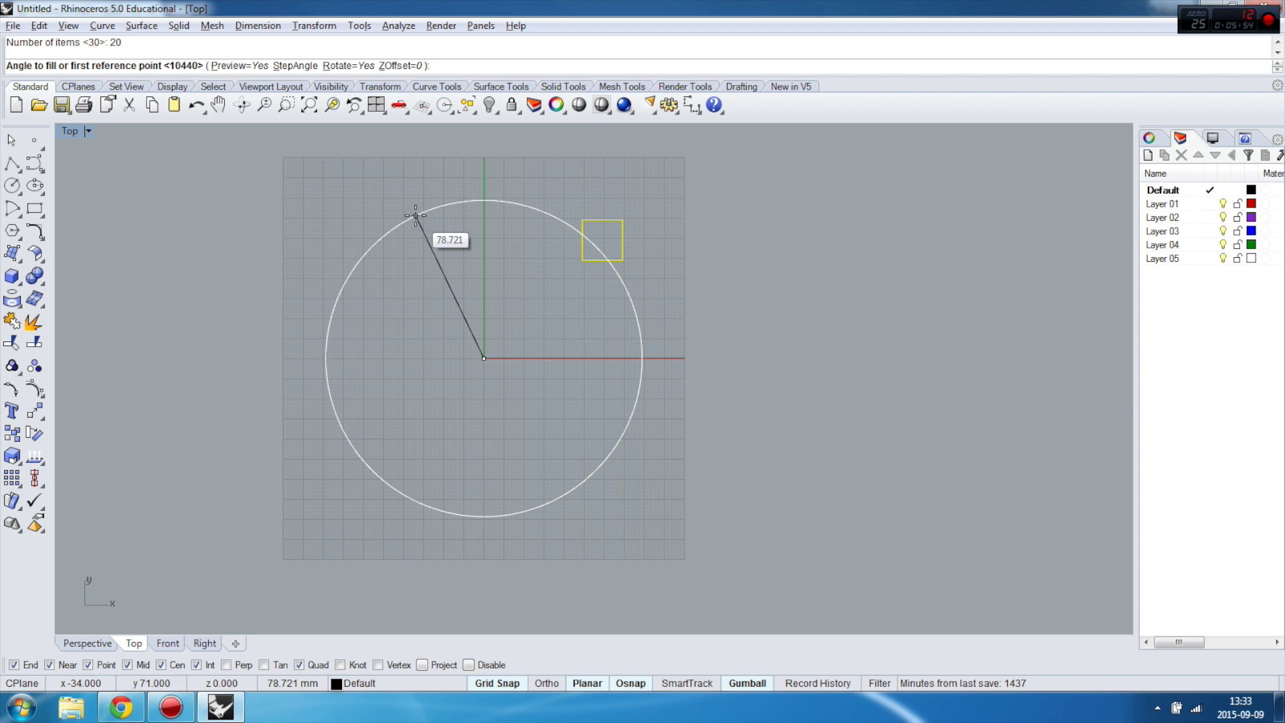
text(360)
key(Return)
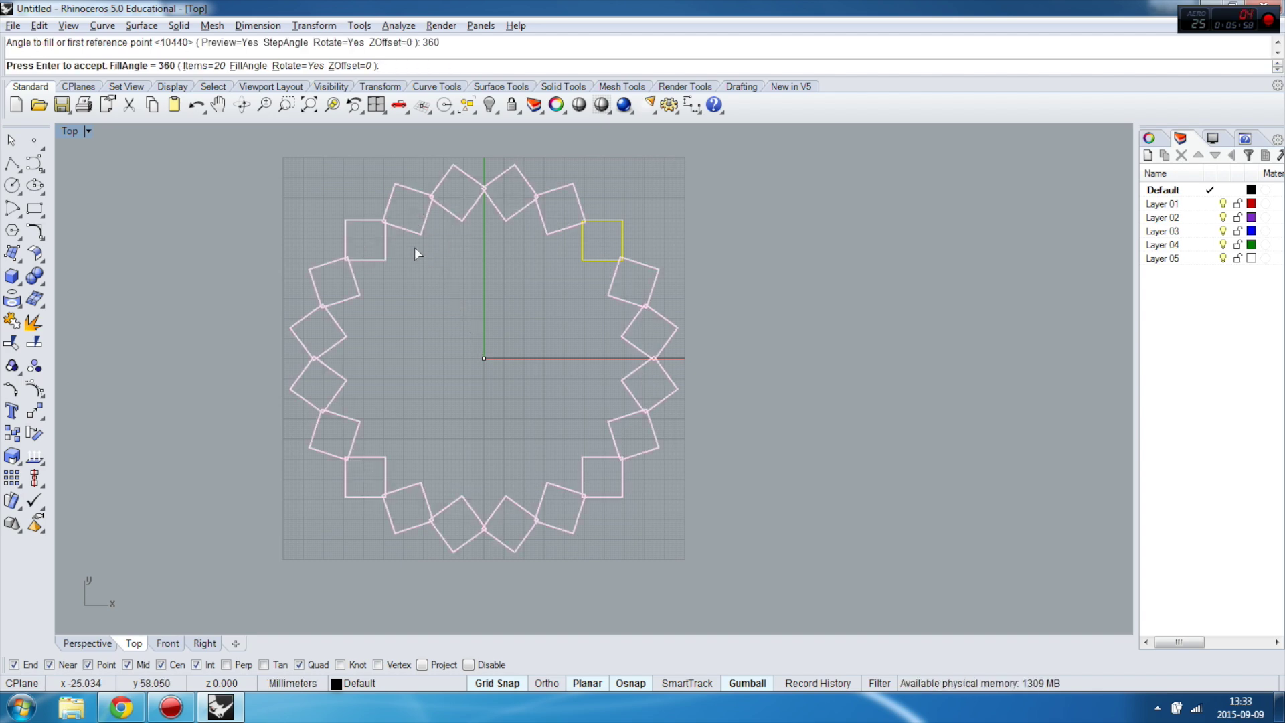
double_click(71, 131)
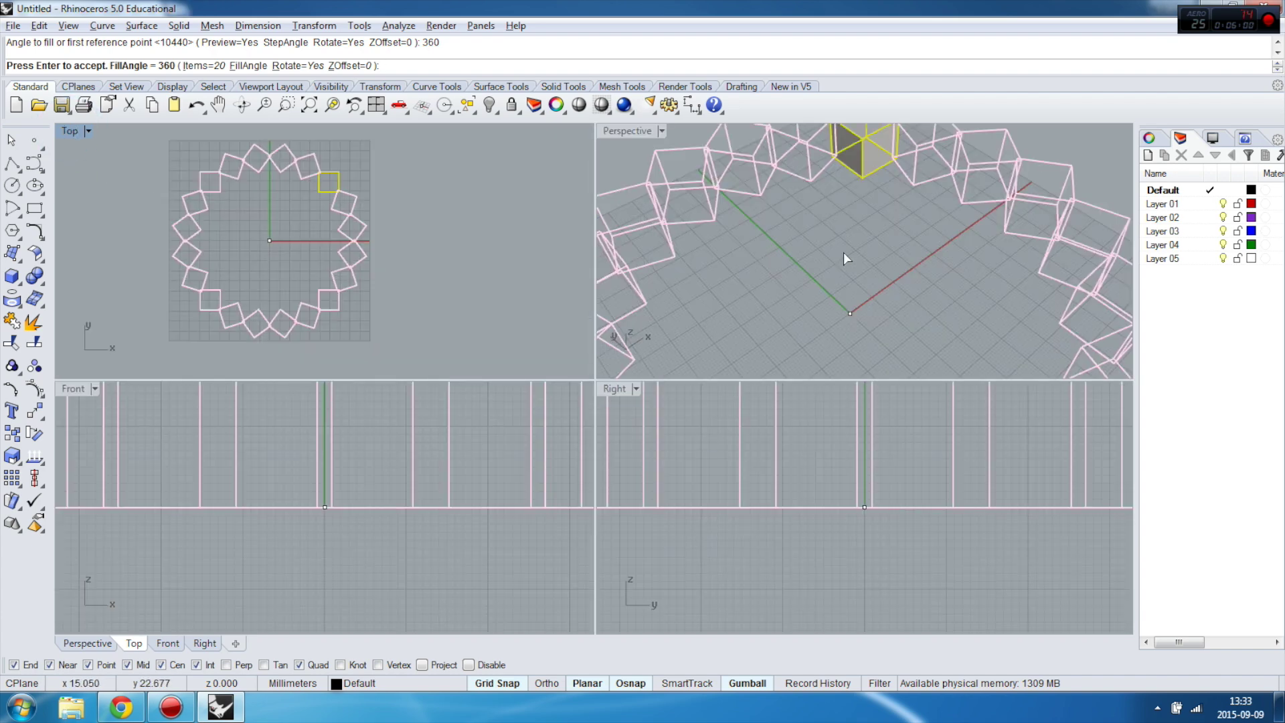
right_drag(843, 252, 856, 218)
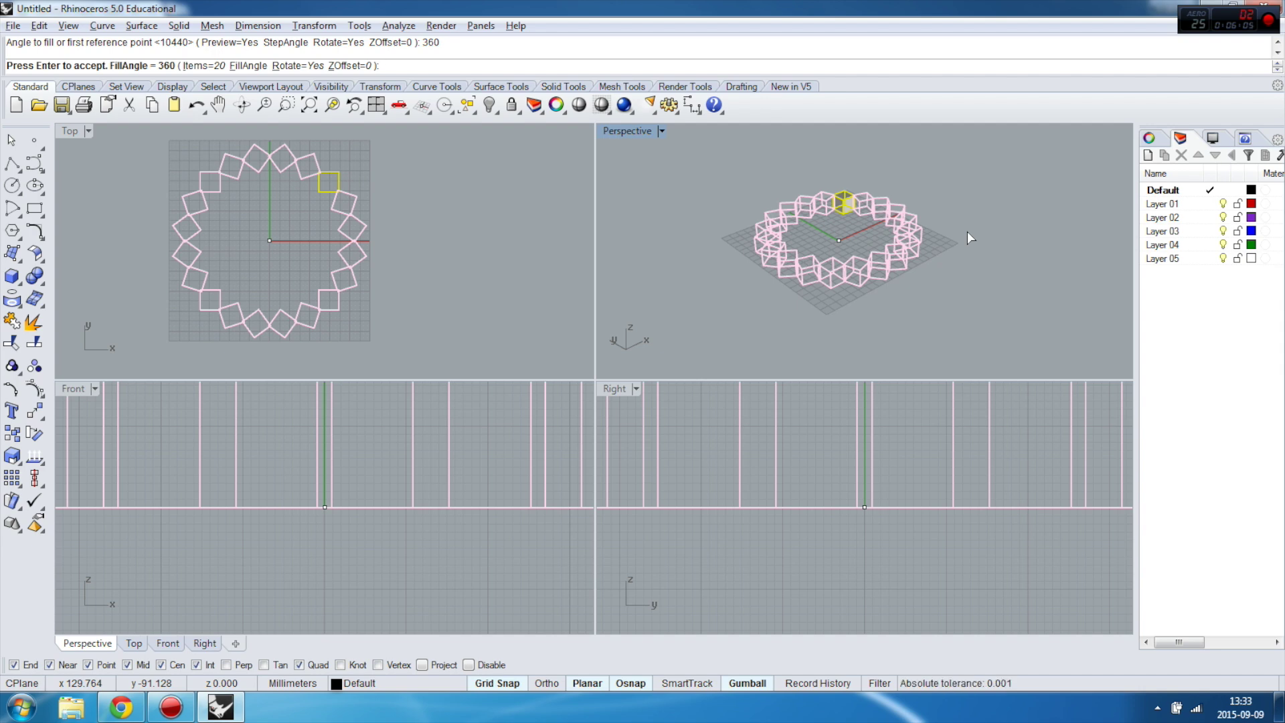
key(Return)
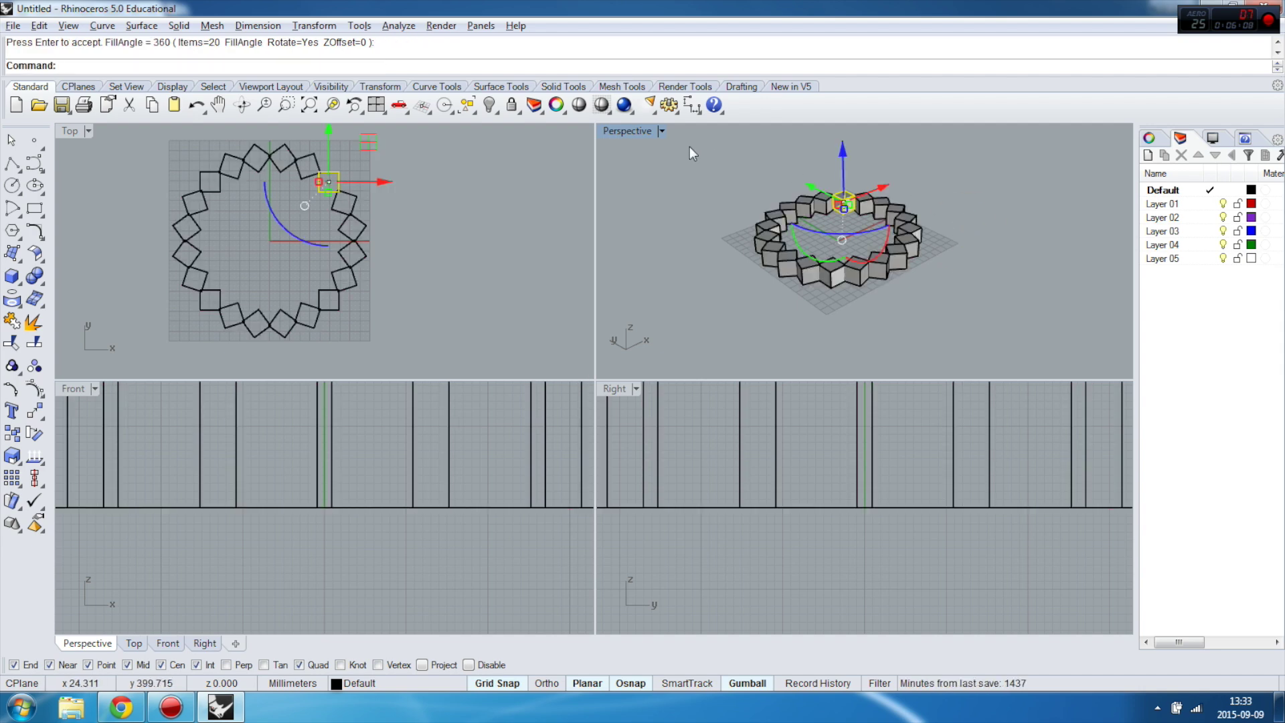
Maximize Perspective, orbit around the 20-box ring, then undo the polar array
double_click(637, 130)
right_drag(621, 134, 593, 223)
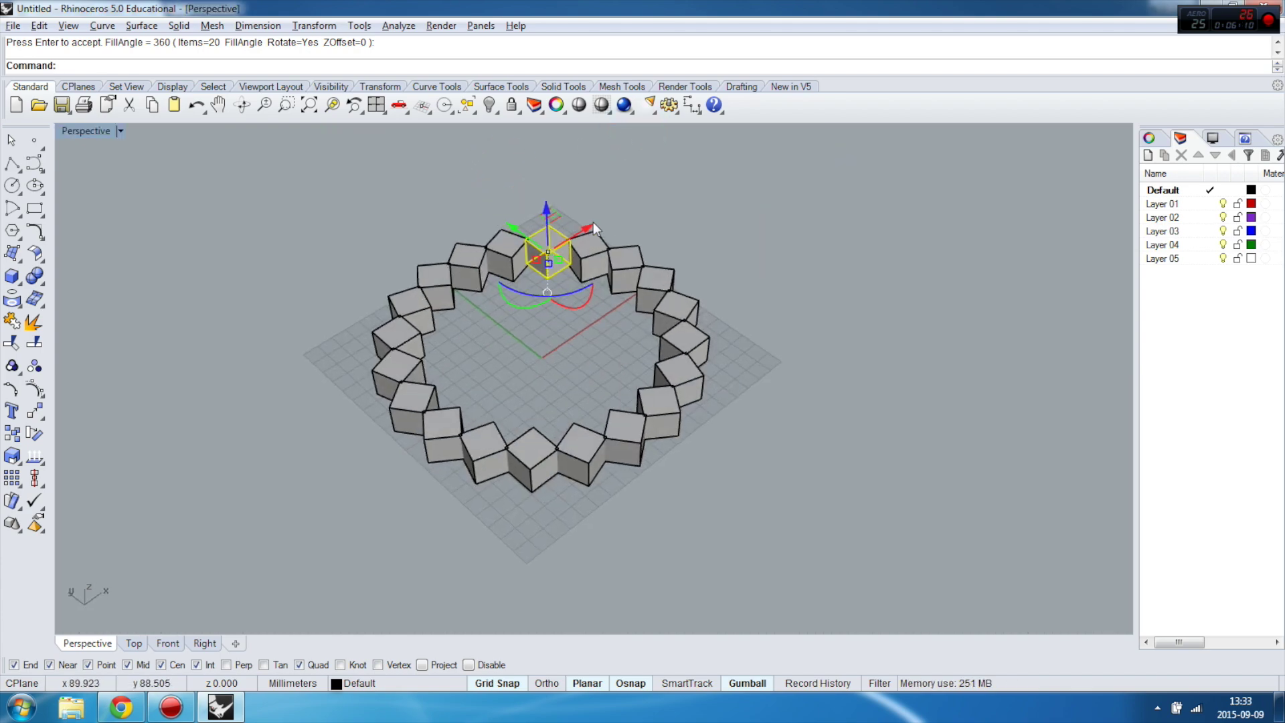
key(Escape)
scroll(450, 347, up, 10)
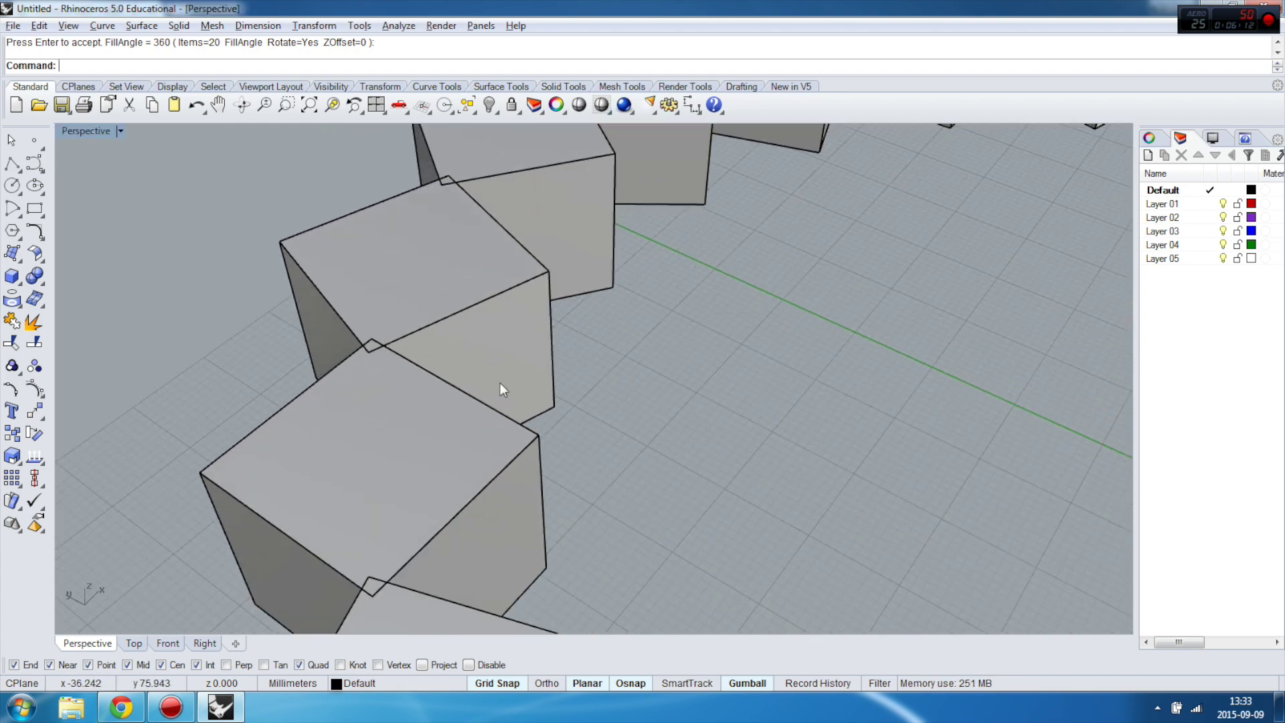
scroll(502, 312, down, 10)
right_drag(491, 284, 512, 412)
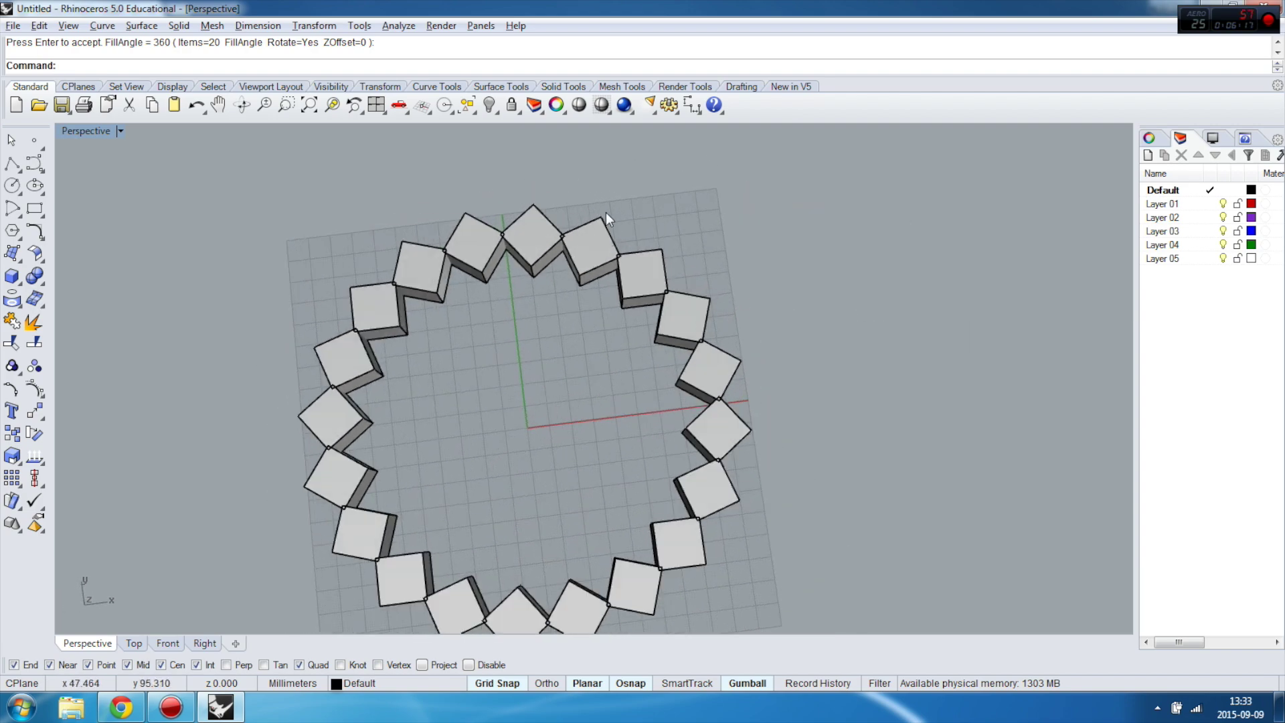
scroll(562, 273, down, 4)
scroll(634, 324, up, 5)
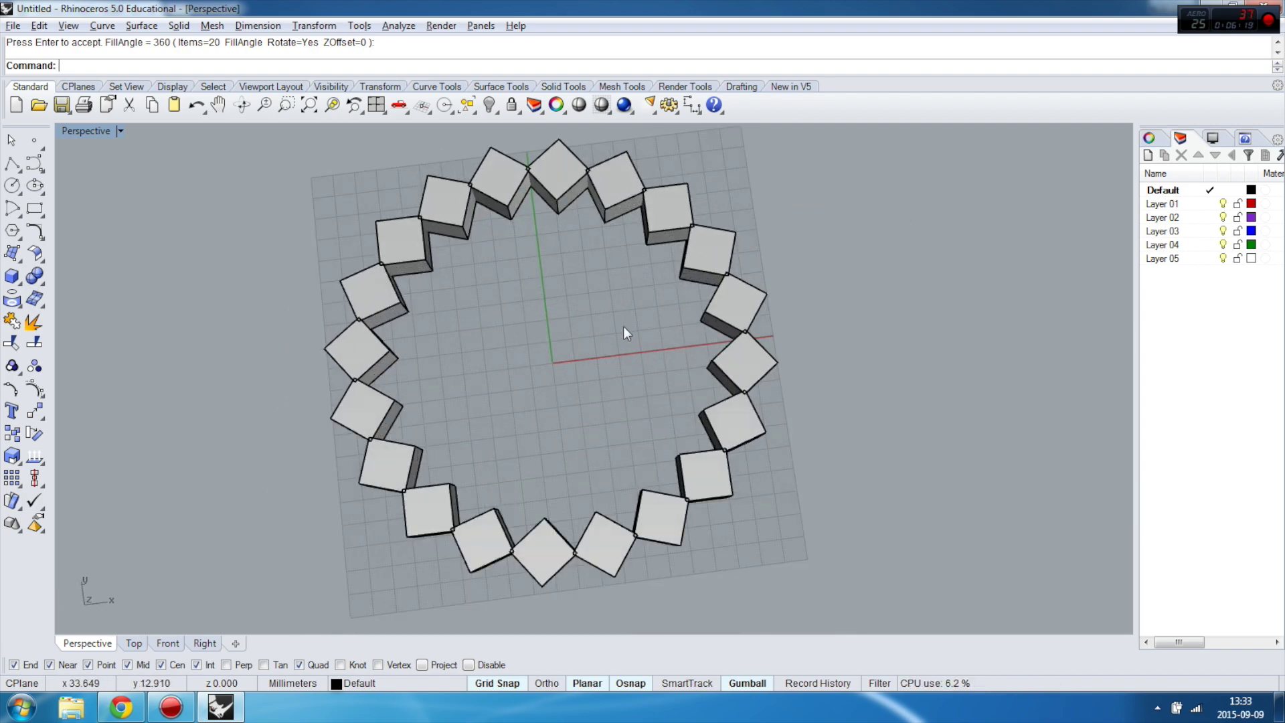
right_drag(562, 382, 495, 273)
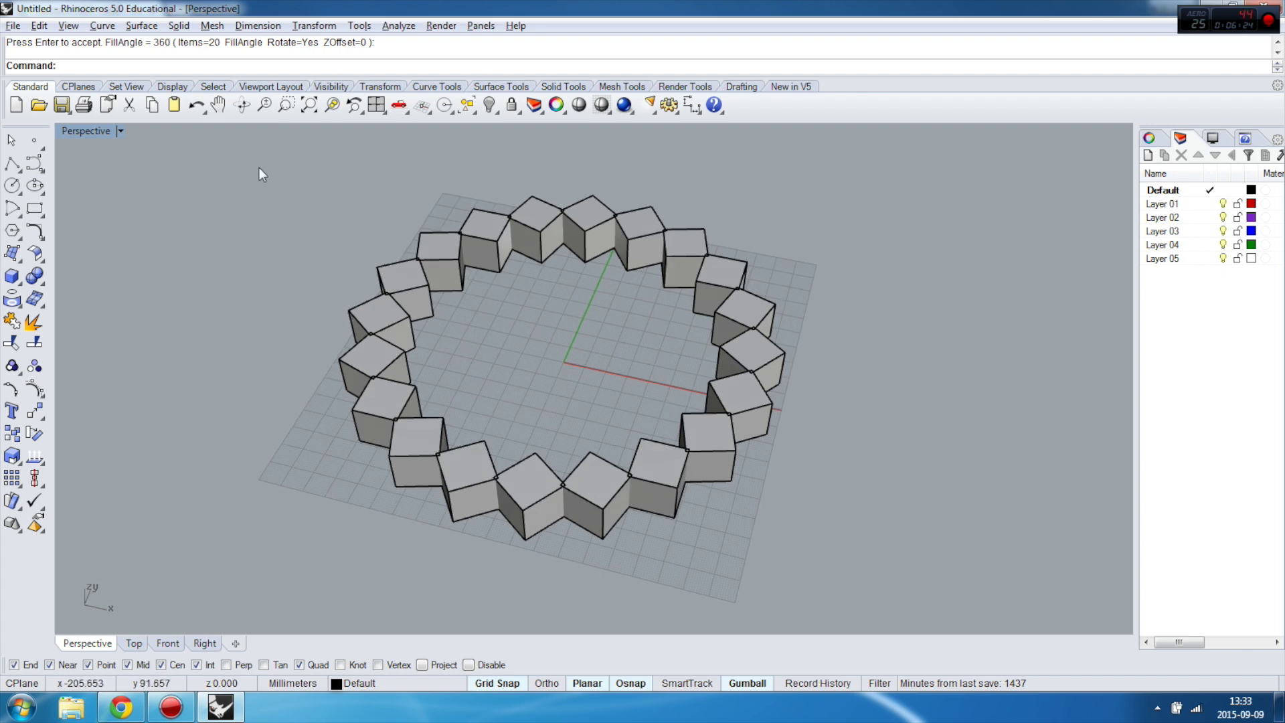
key(ctrl+z)
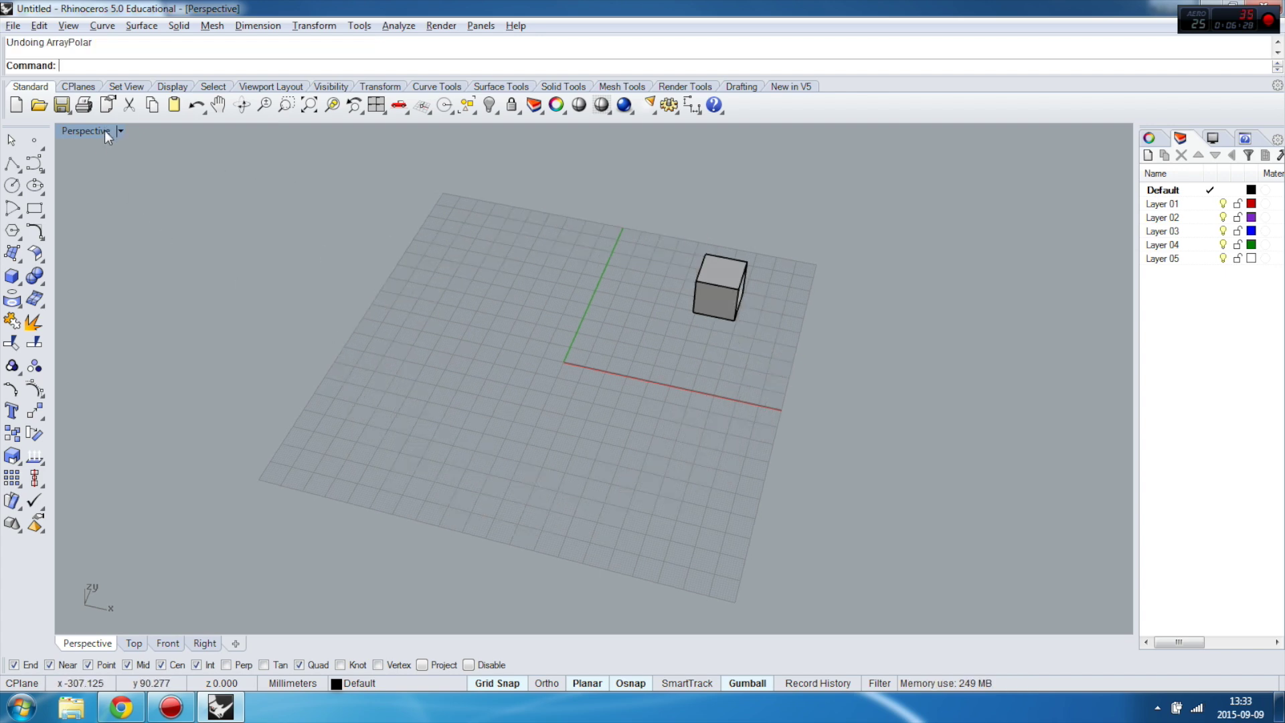
Open the Transform and Array tool flyouts, then dismiss them without choosing a tool
click(42, 421)
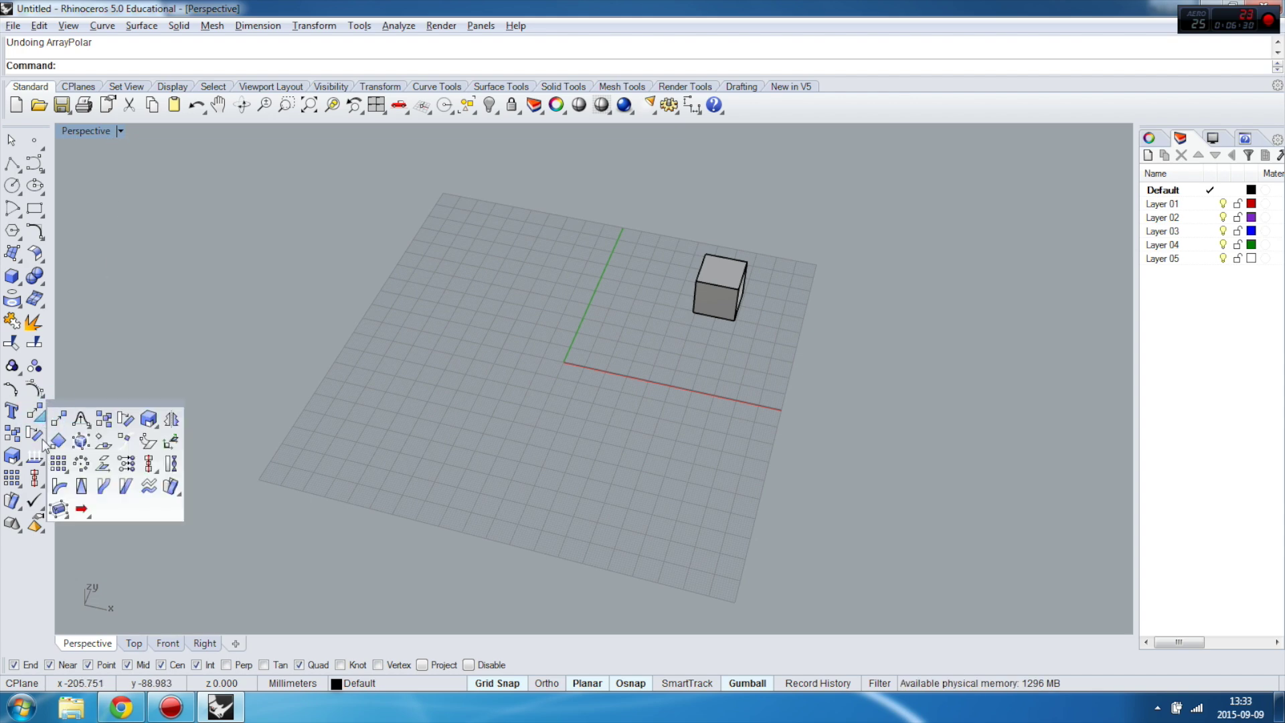
click(65, 470)
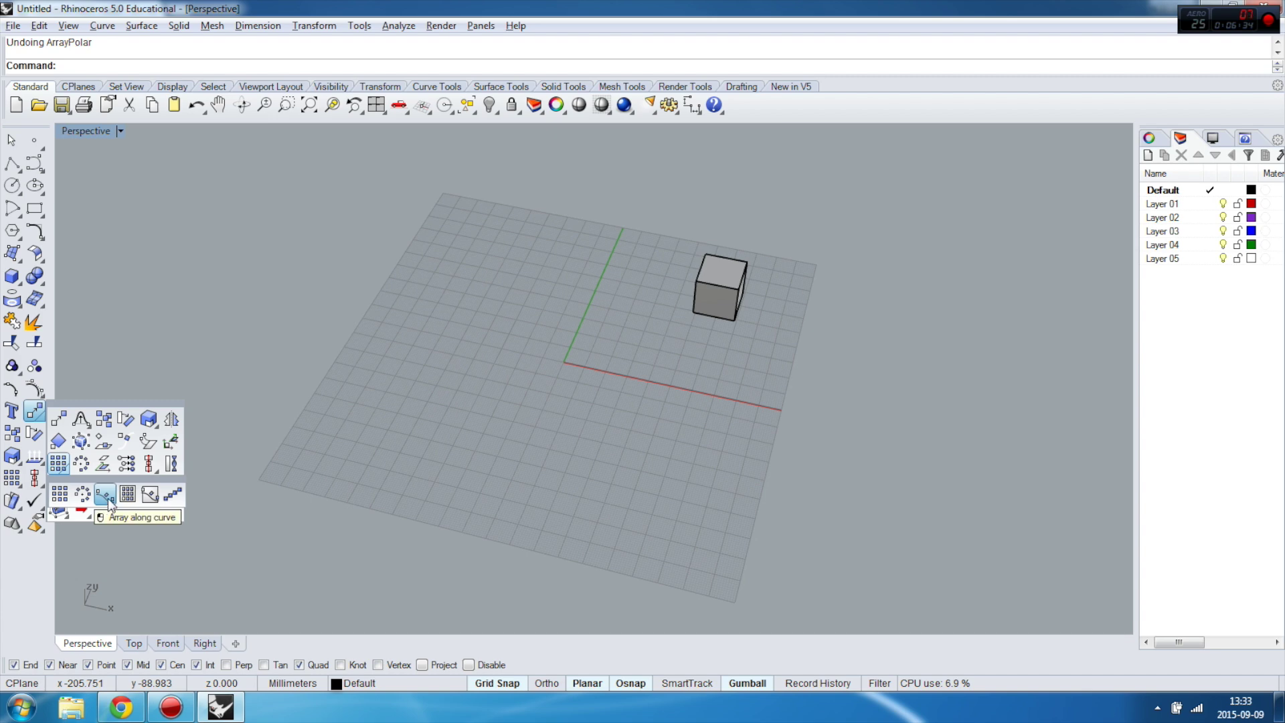
click(167, 307)
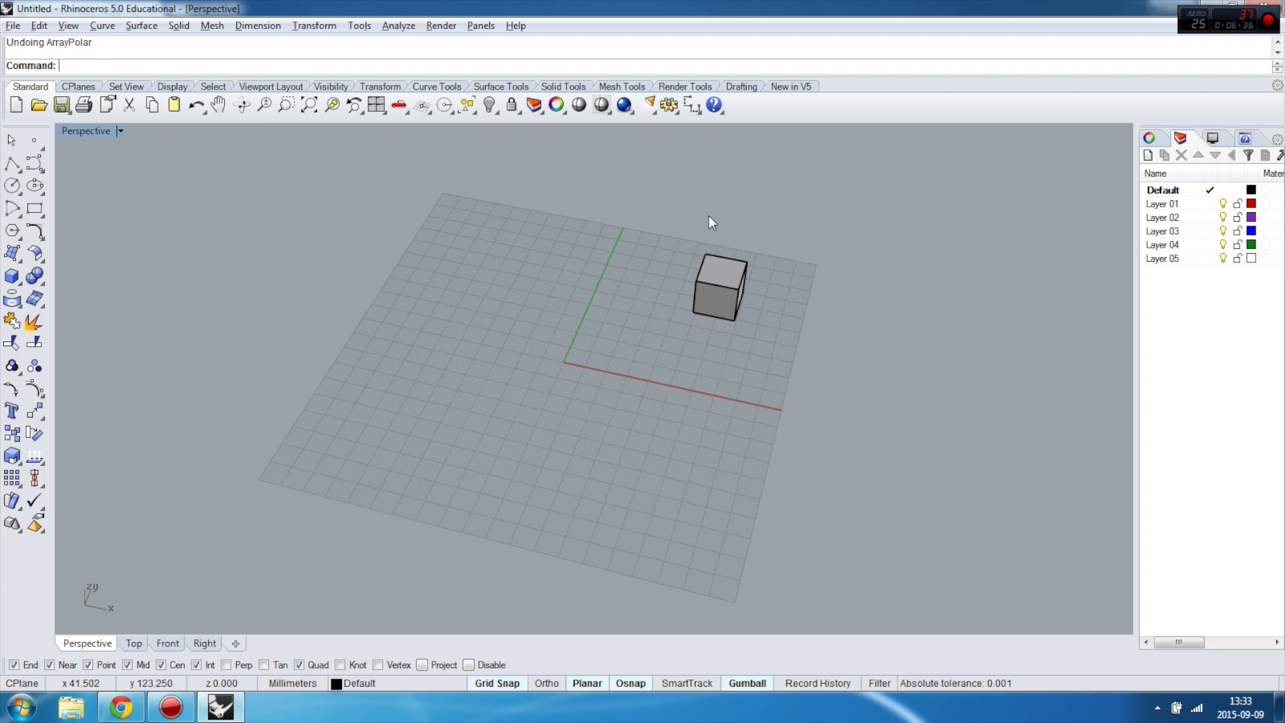
Restore four viewports and draw a wavy control-point curve in Top, from origin 0 rightward
double_click(84, 131)
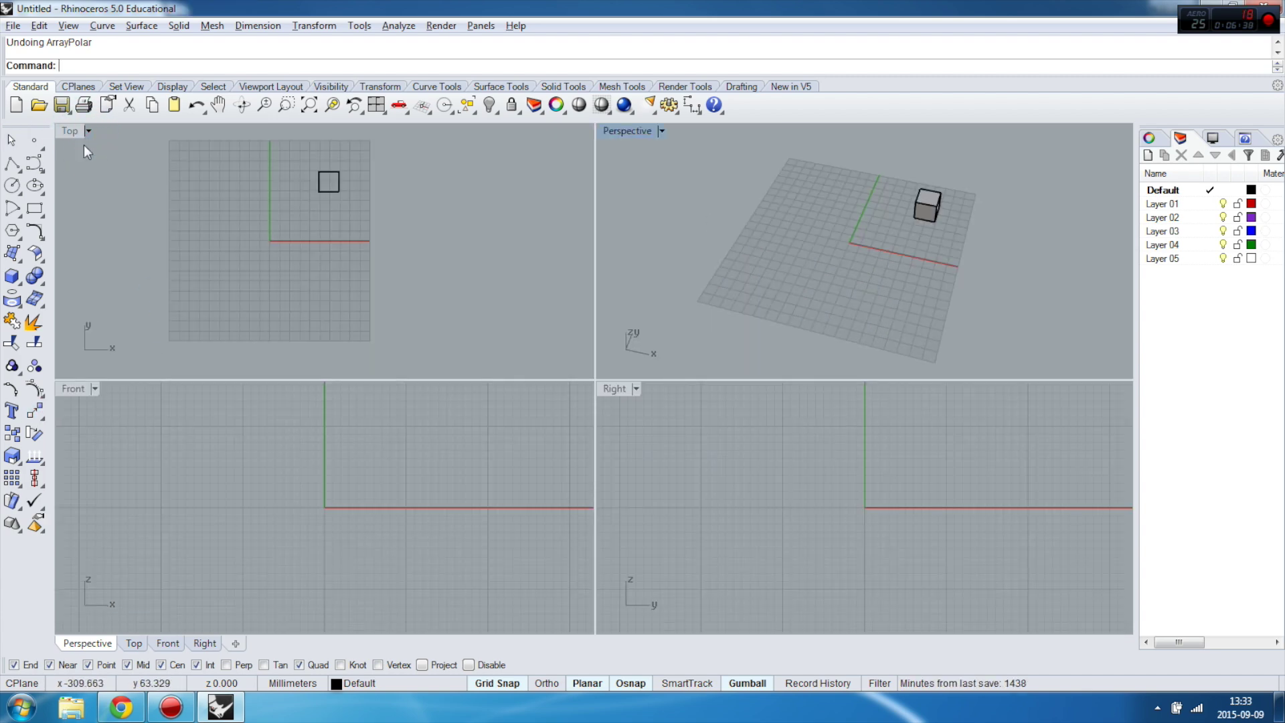
click(34, 164)
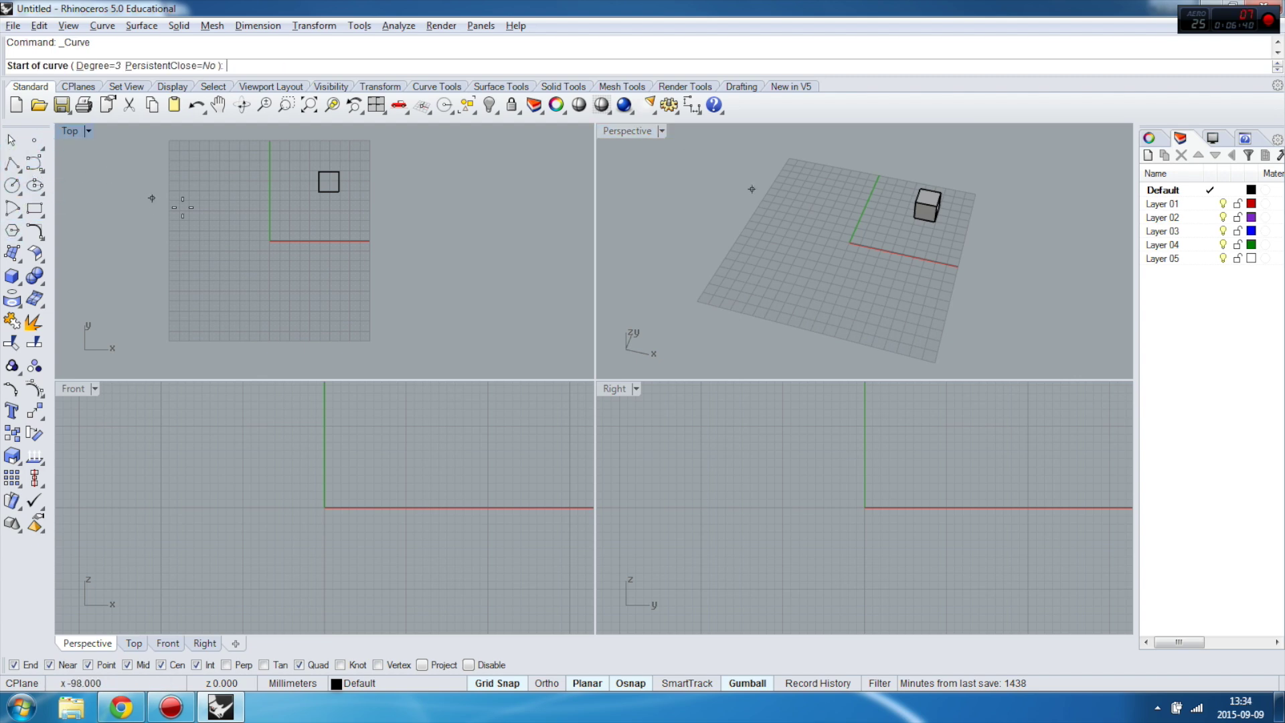
text(0)
key(Return)
scroll(348, 287, down, 2)
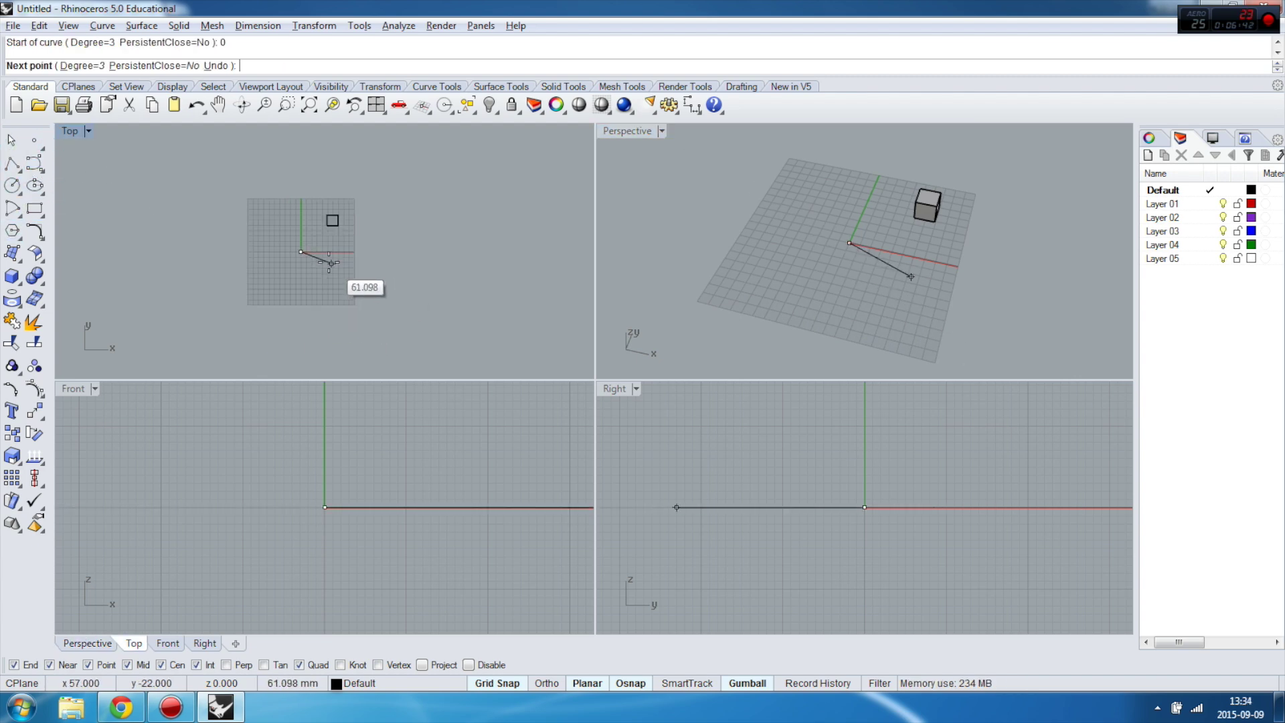
scroll(335, 279, up, 2)
click(364, 239)
scroll(268, 239, down, 4)
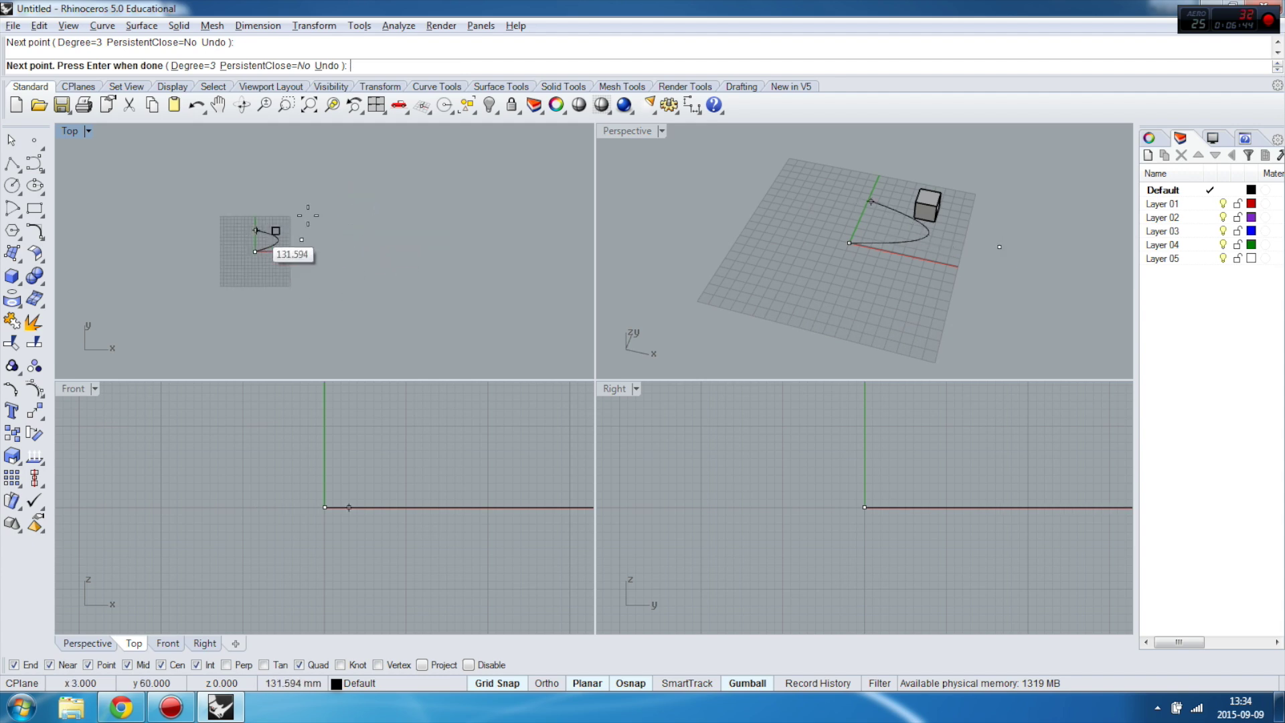
click(355, 190)
click(415, 302)
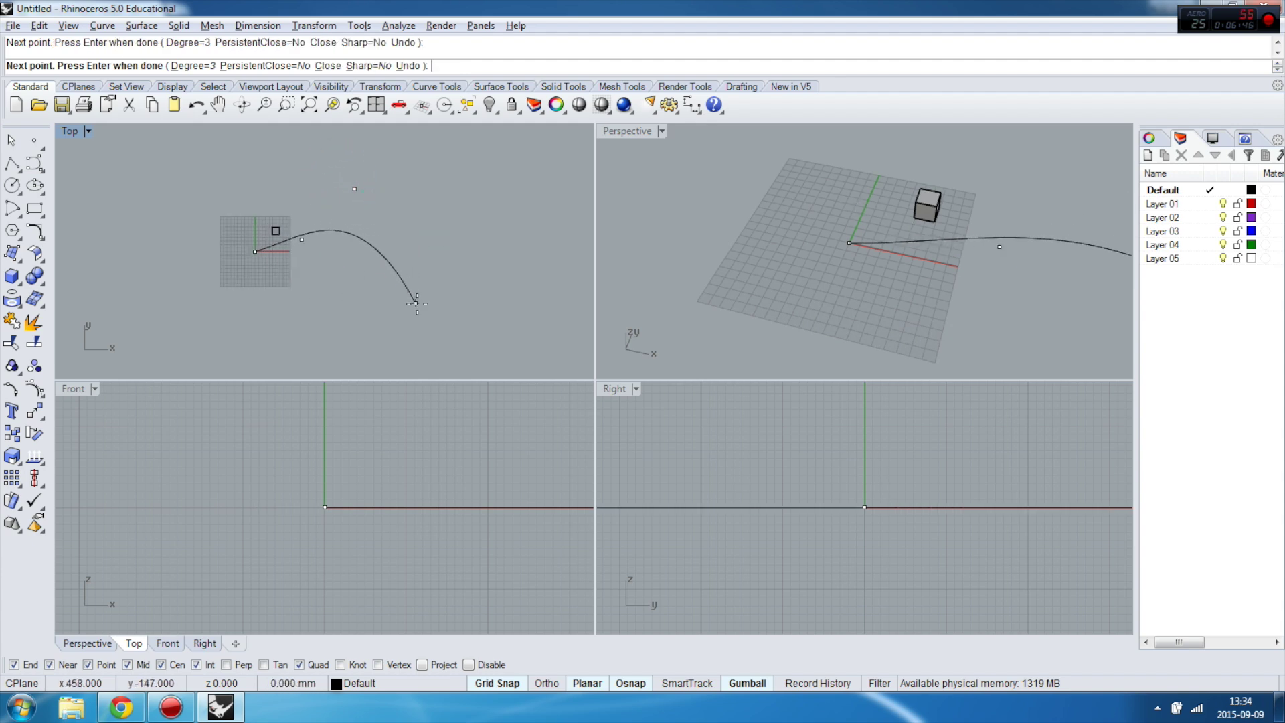
click(511, 229)
key(Return)
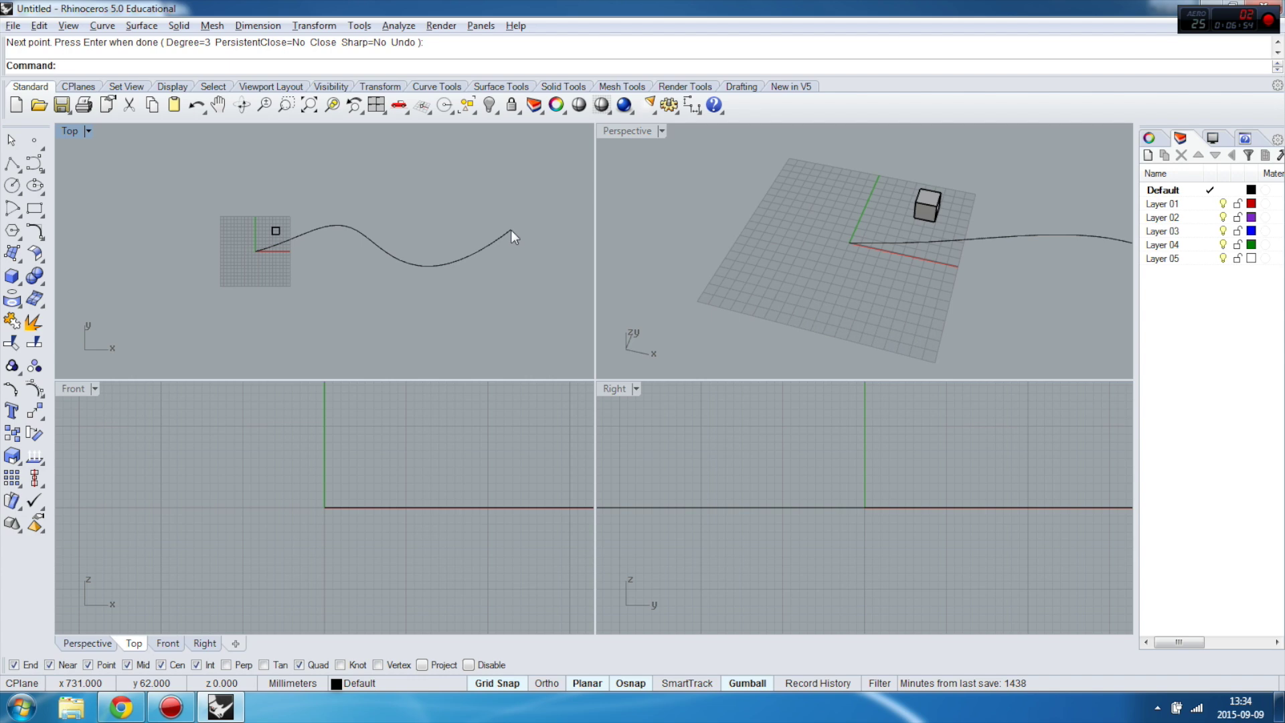
Start Array Along Curve from Perspective, choosing the box as object and the wavy curve as path
click(664, 202)
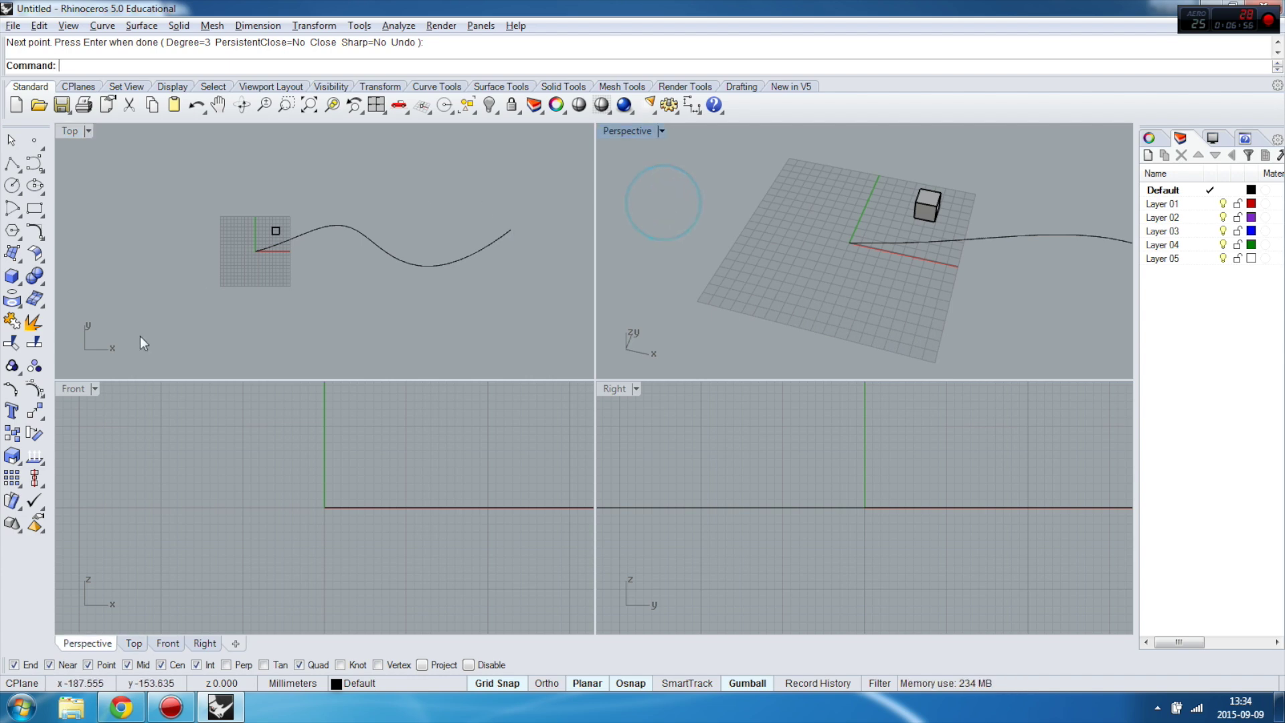
click(40, 417)
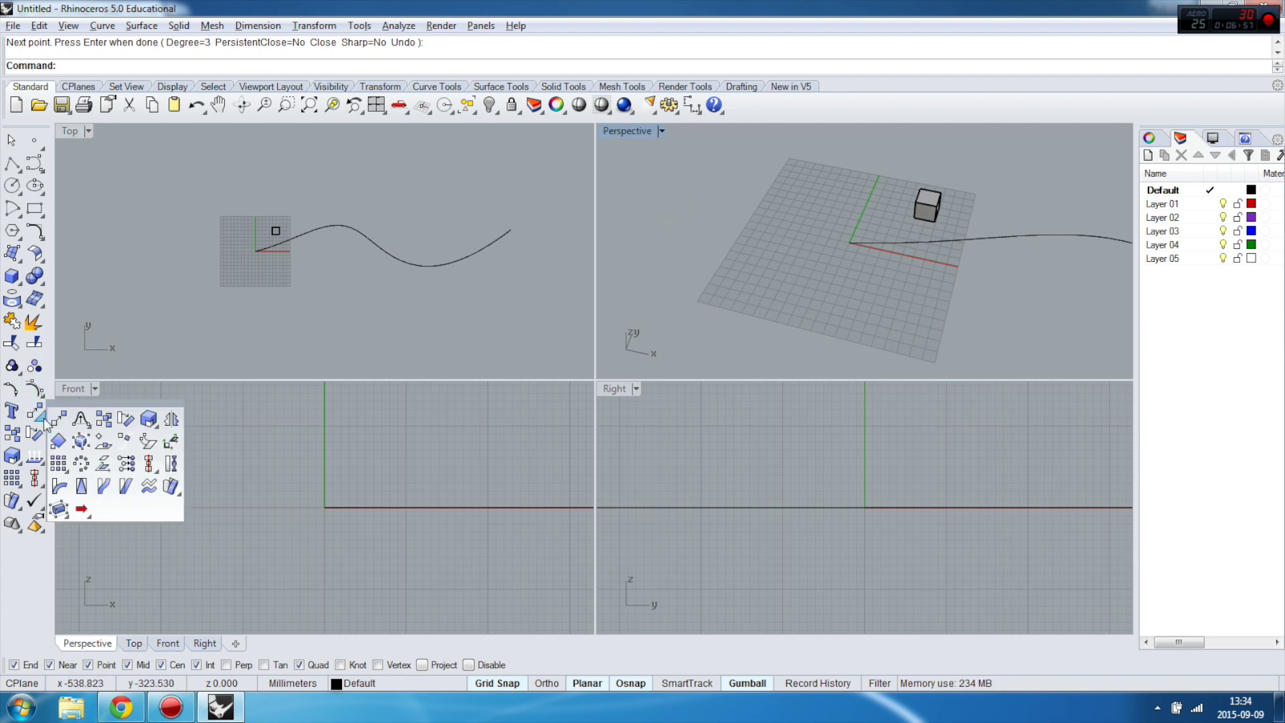
click(65, 472)
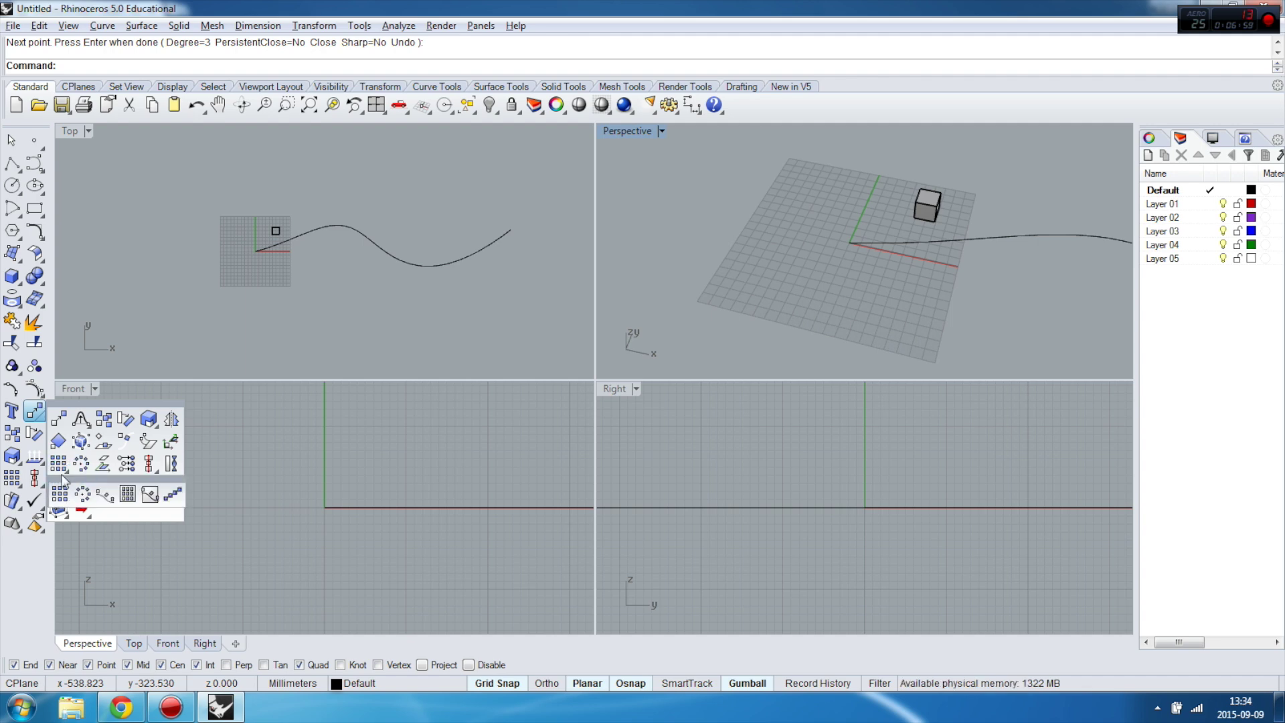
click(105, 496)
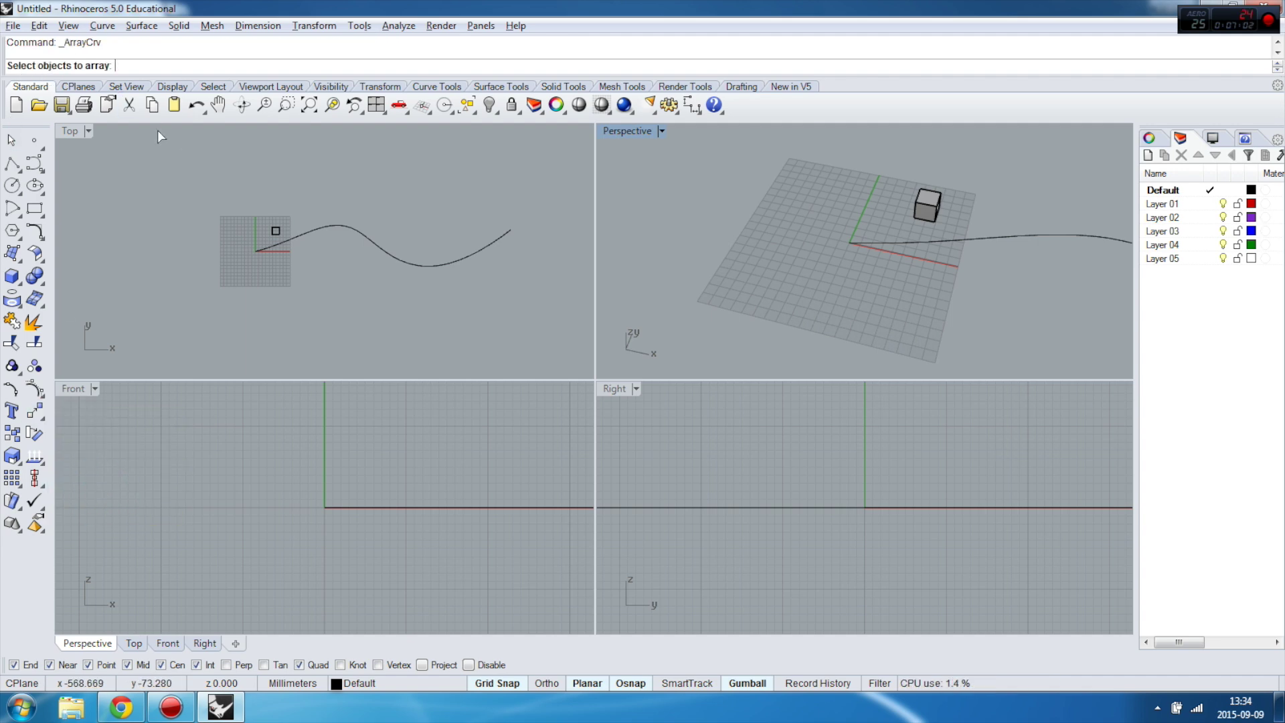
click(276, 231)
right_click(176, 176)
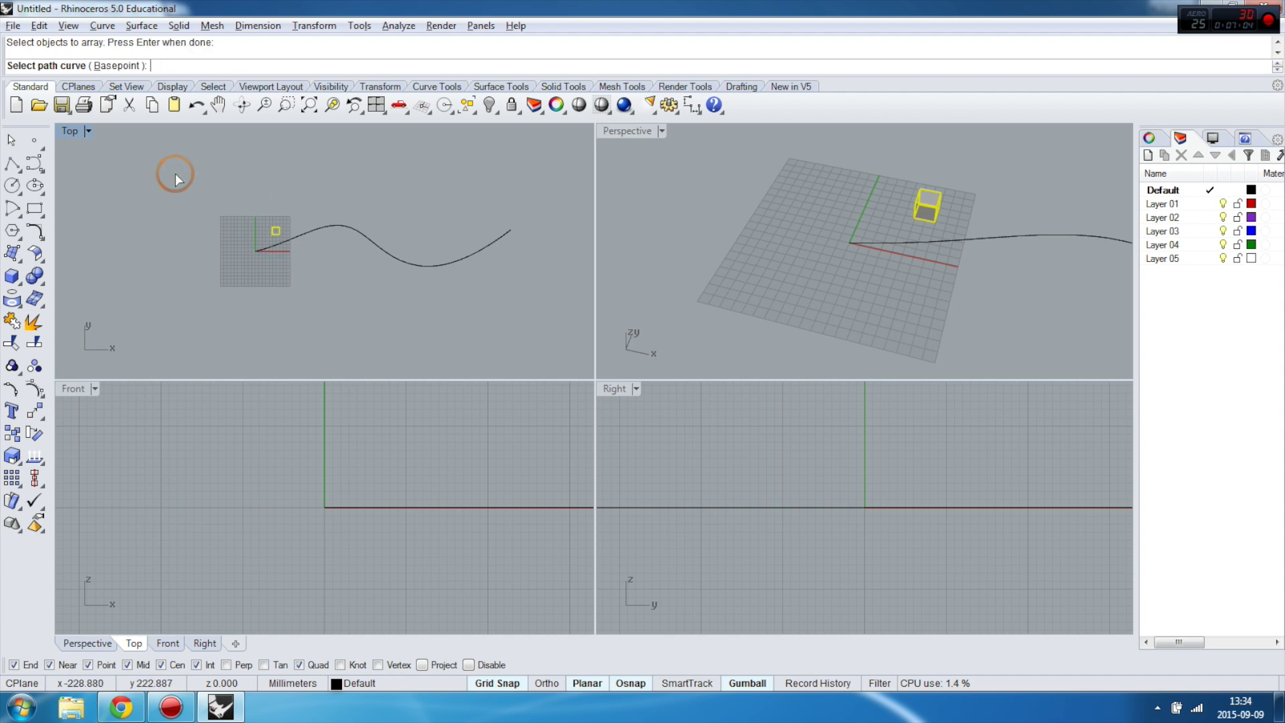
click(298, 235)
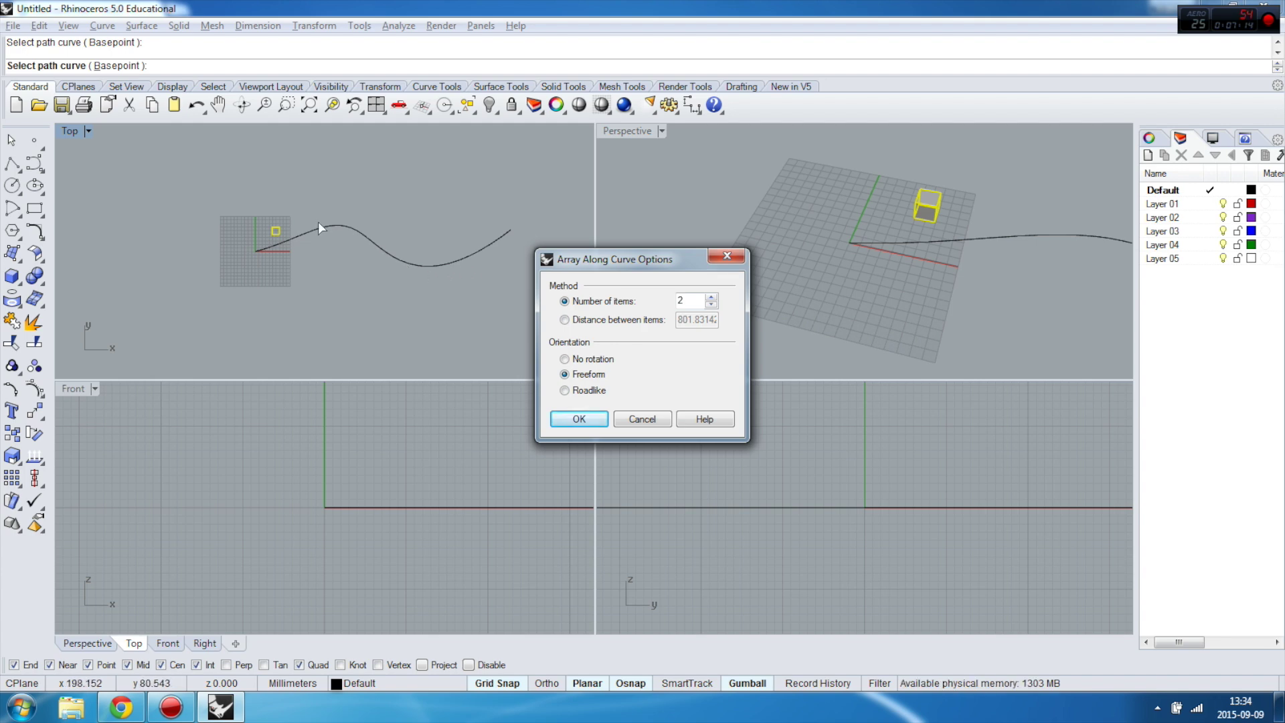
Space the copies by Distance between items of 2 and create the array
click(564, 319)
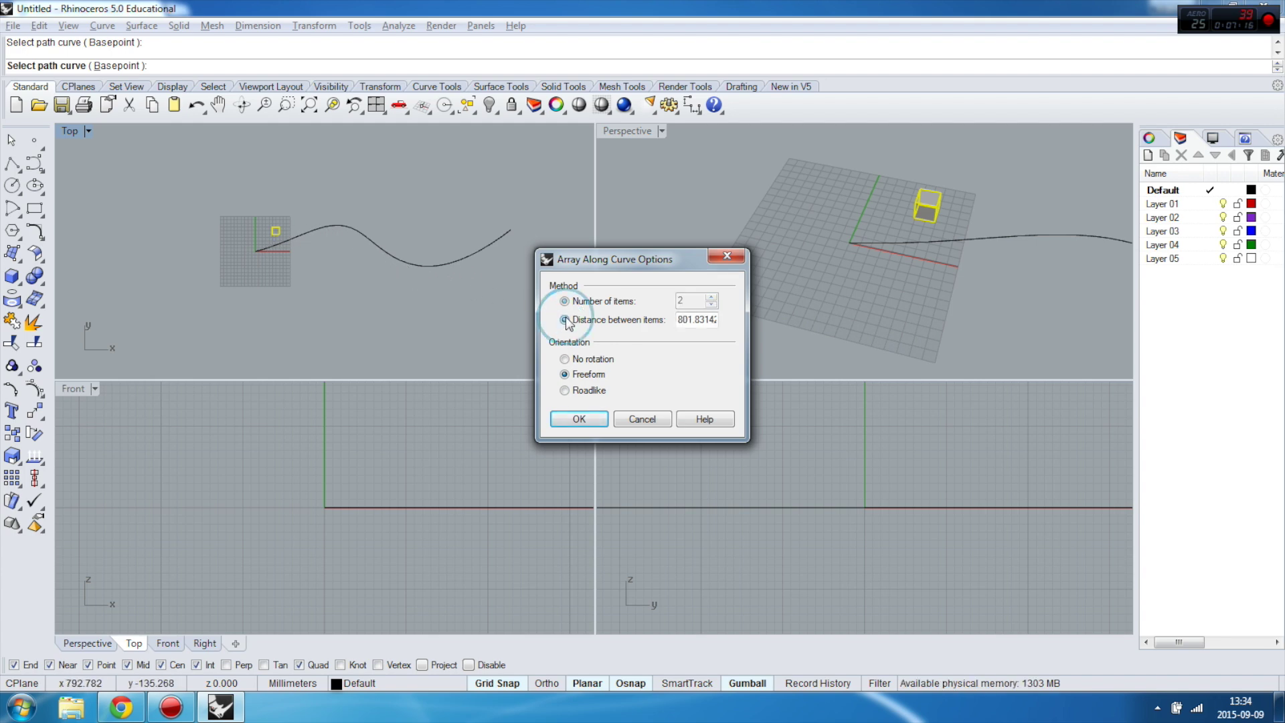
double_click(688, 322)
text(2)
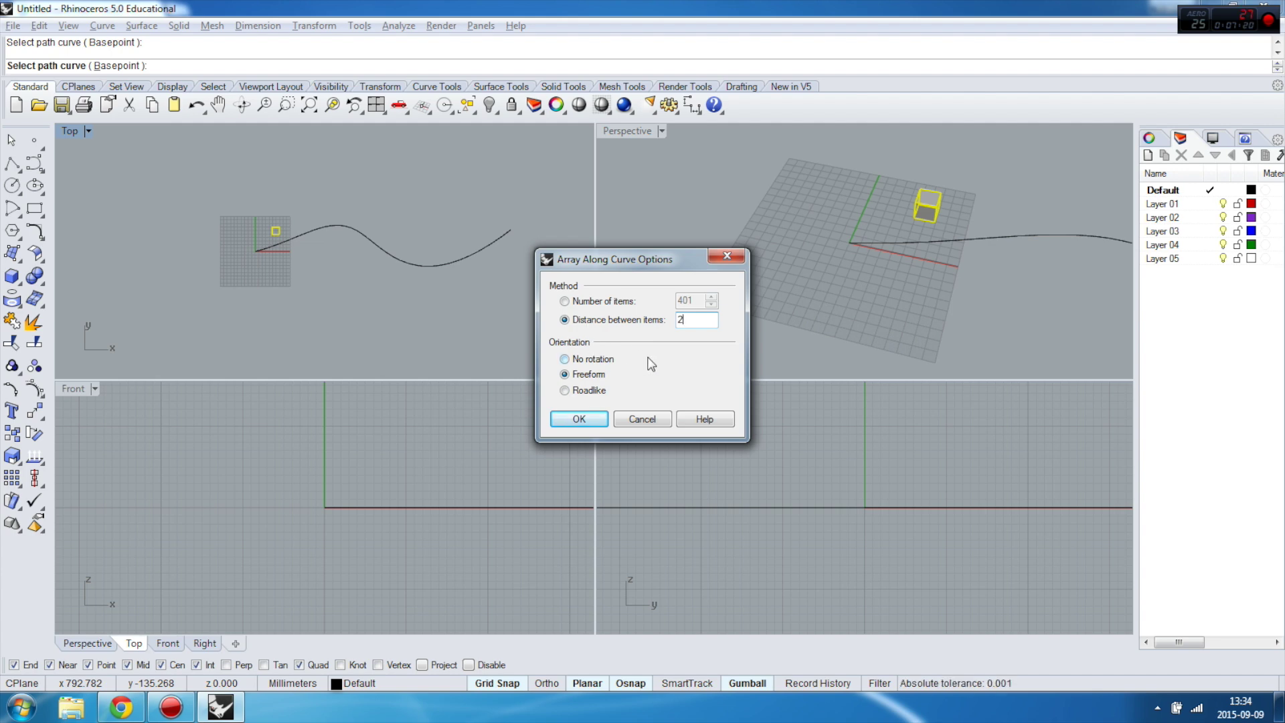
key(Return)
Zoom in on the dense ribbon of boxes, then undo that array
scroll(295, 214, up, 5)
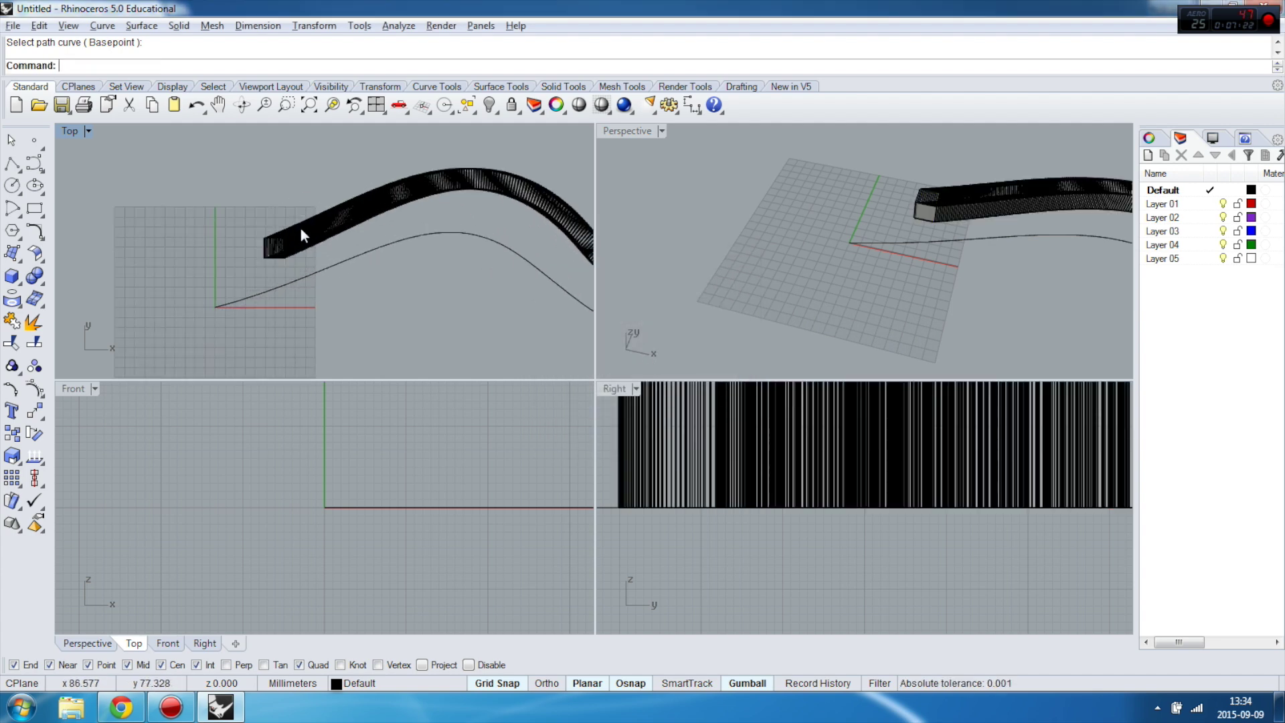
scroll(300, 228, up, 5)
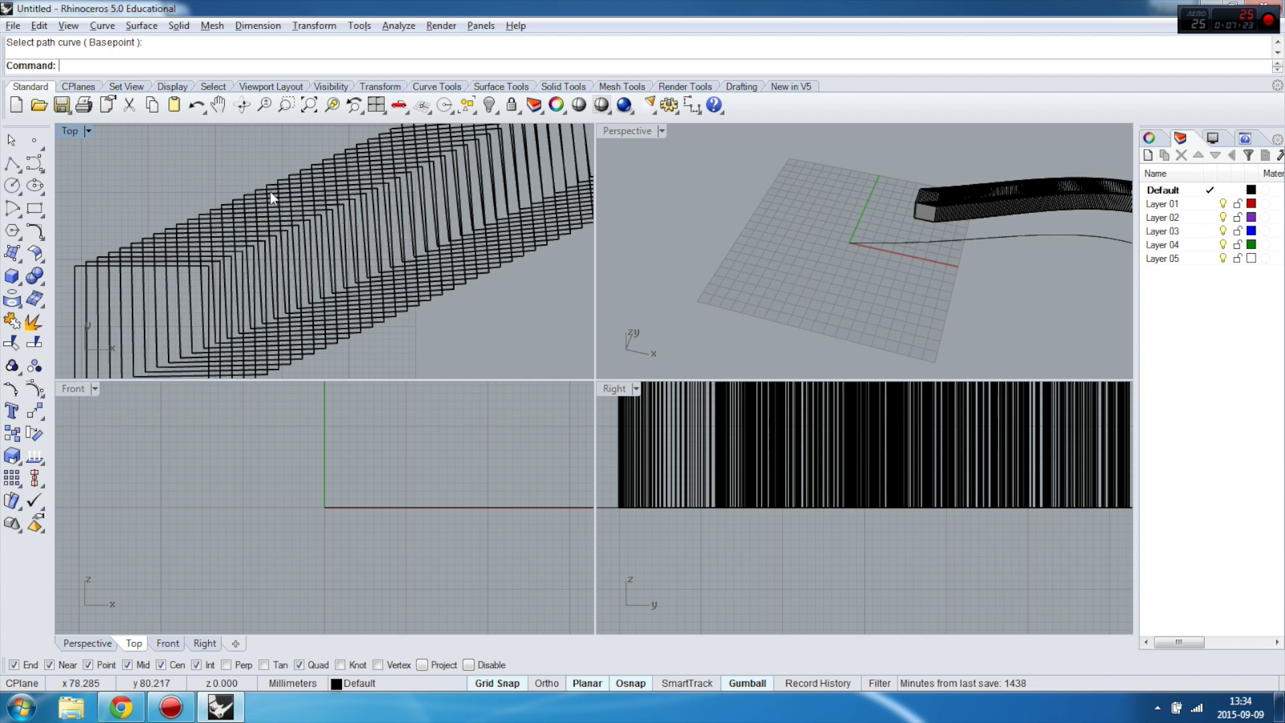
scroll(273, 203, down, 2)
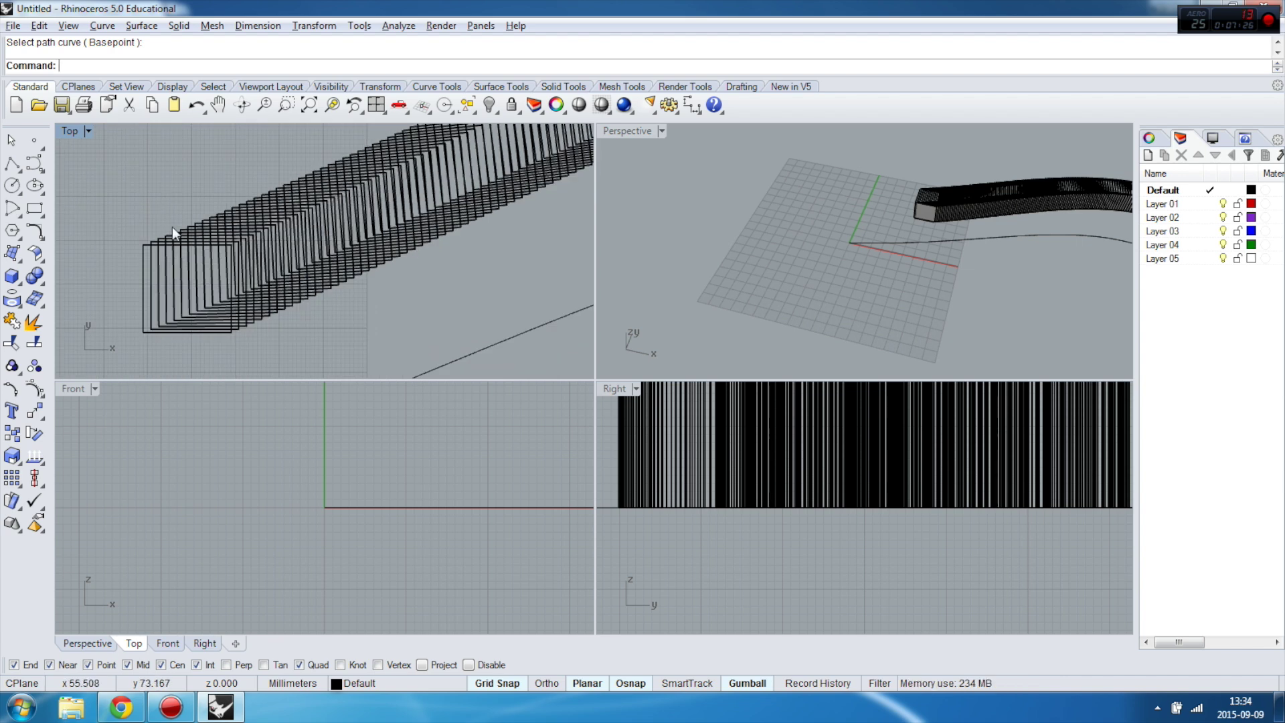
key(ctrl+z)
Repeat the curve array on the box along the wavy curve with 30 spacing
click(194, 247)
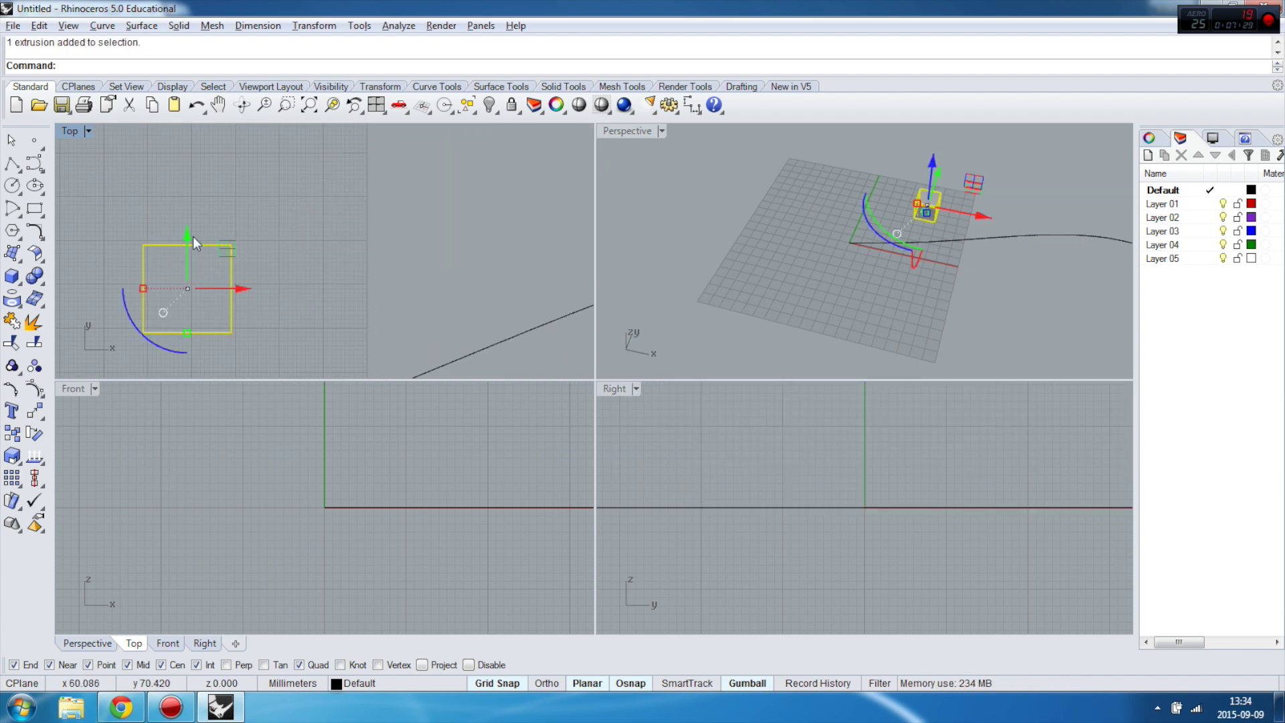
key(Return)
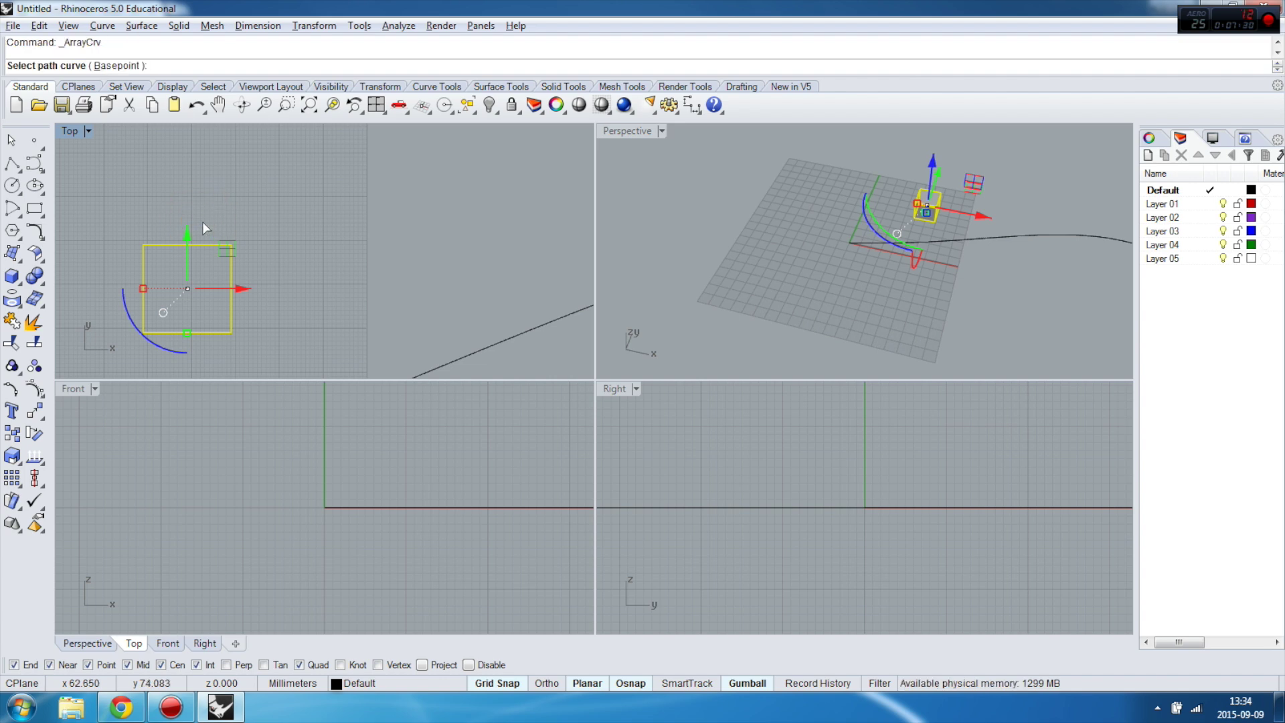
click(439, 368)
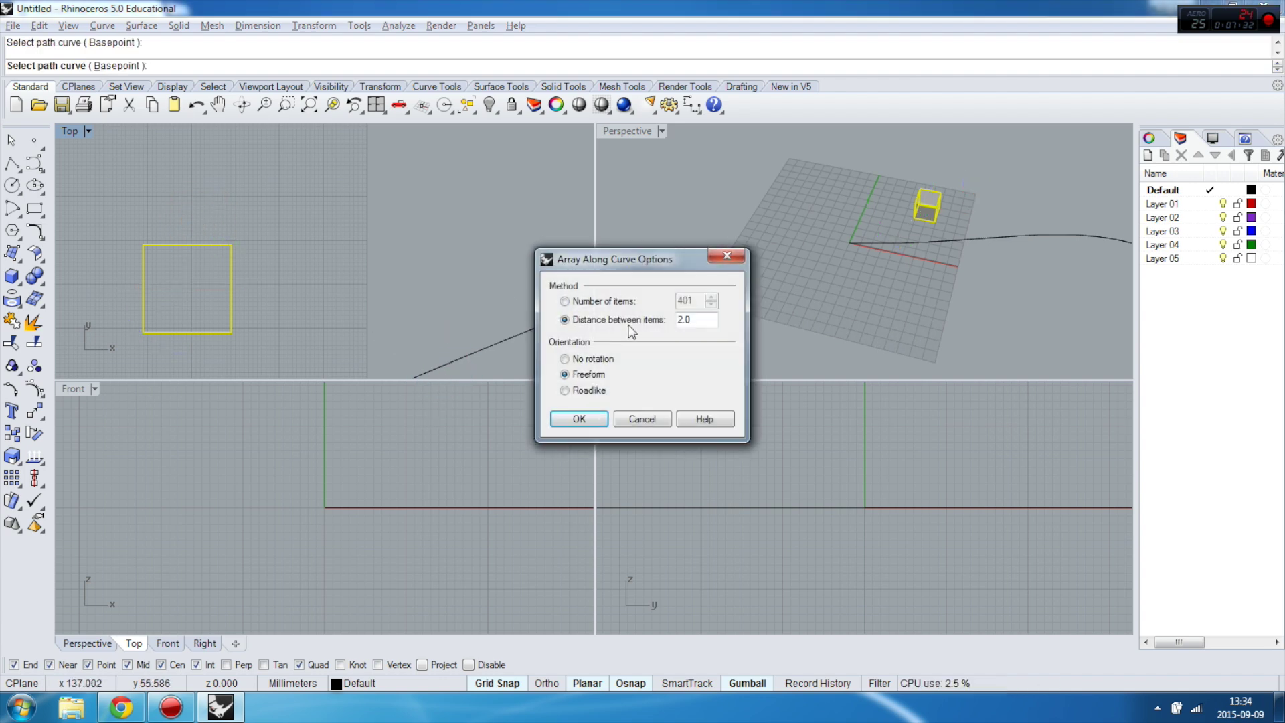
text(30)
click(579, 419)
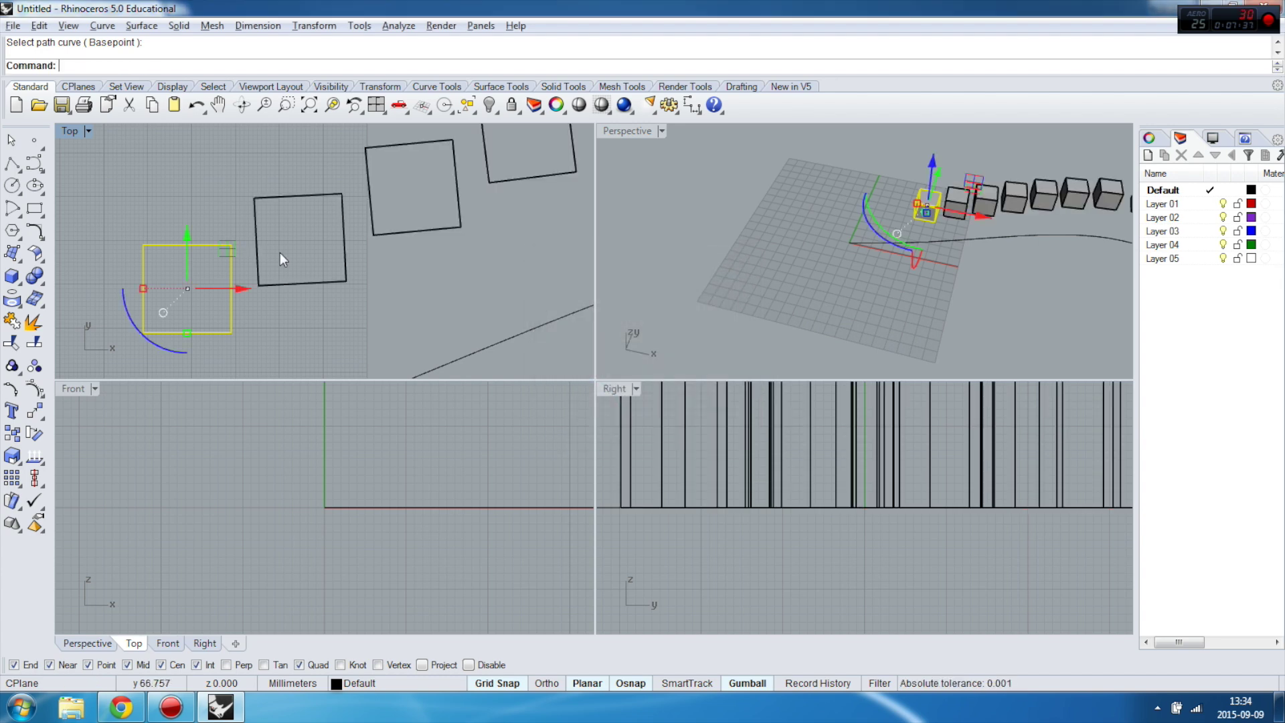
Zoom and orbit the Perspective view to check the box row, then return to Top
scroll(268, 251, down, 5)
scroll(259, 249, down, 3)
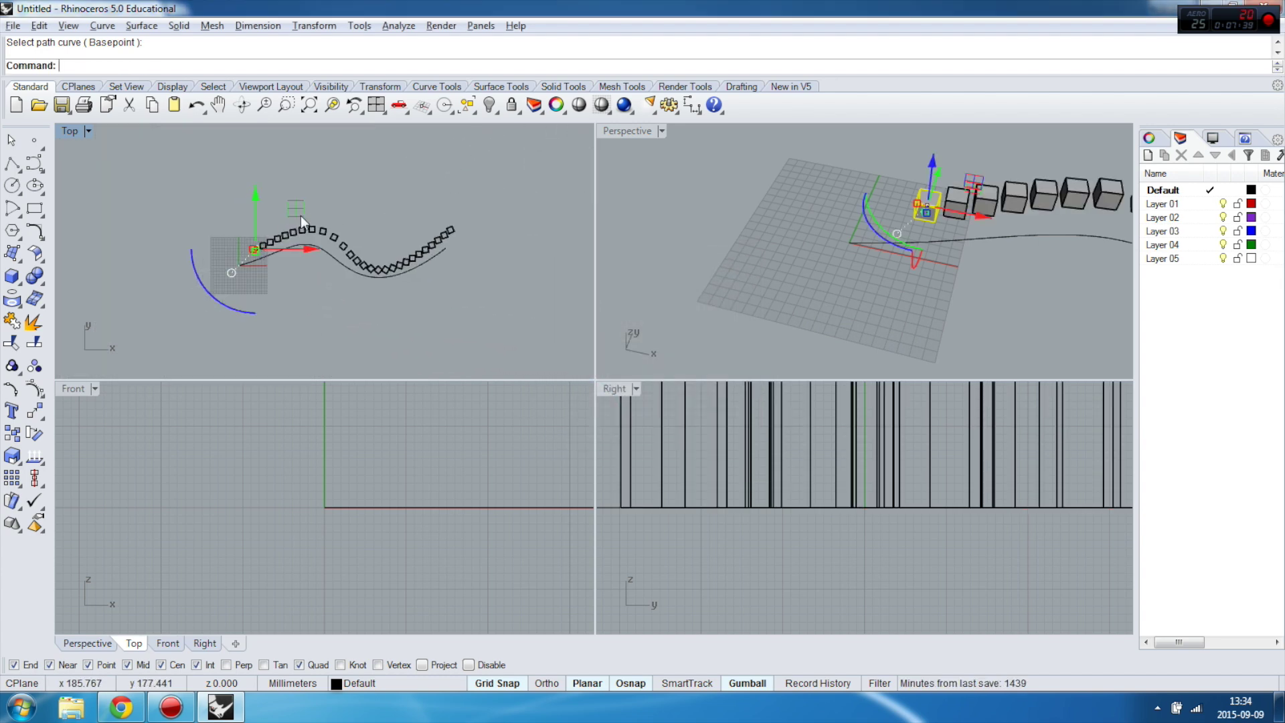
click(629, 192)
scroll(810, 211, up, 8)
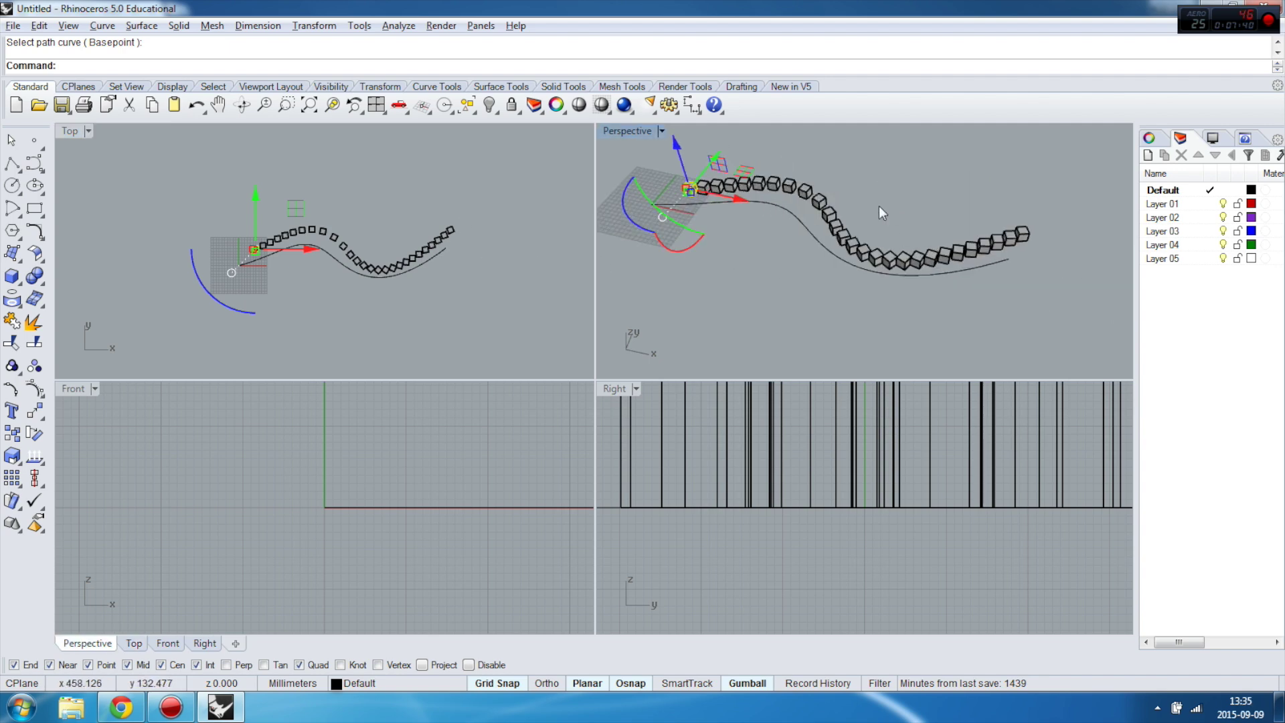
scroll(789, 224, down, 5)
right_drag(790, 225, 643, 158)
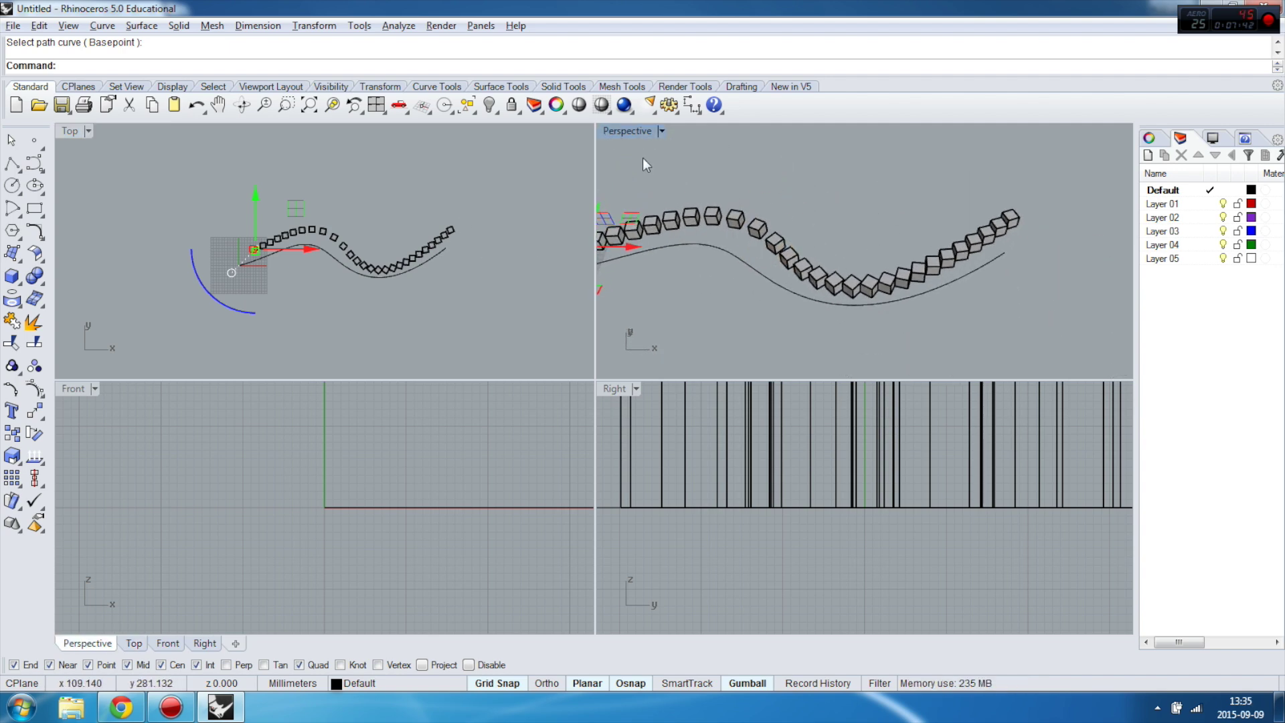
click(259, 256)
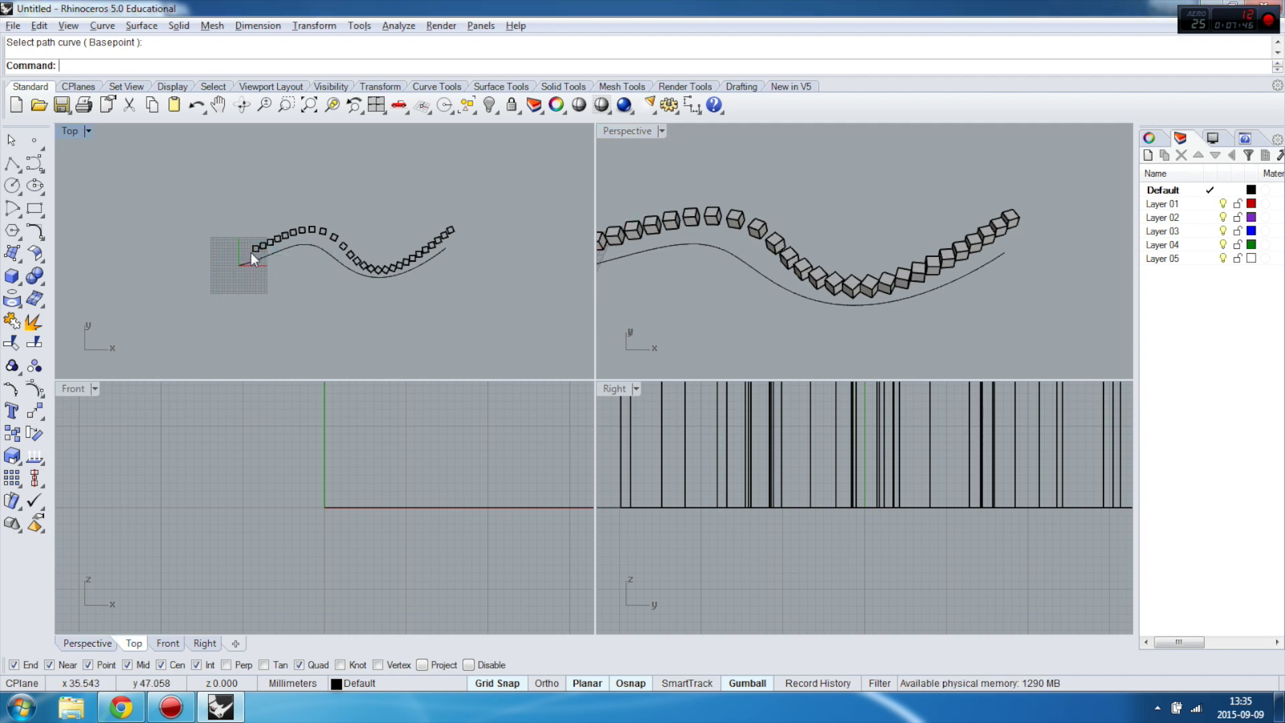
scroll(252, 249, up, 2)
Copy the wavy curve to a position below the original
click(256, 259)
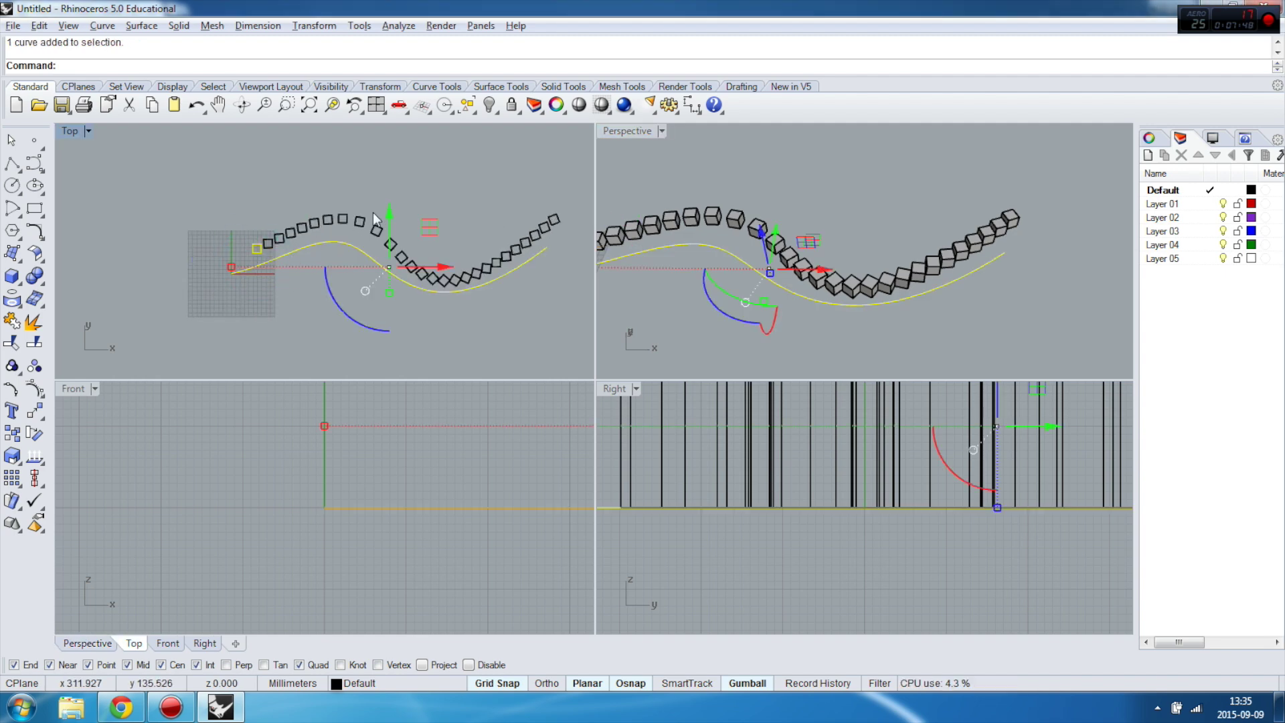
drag(391, 221, 394, 294)
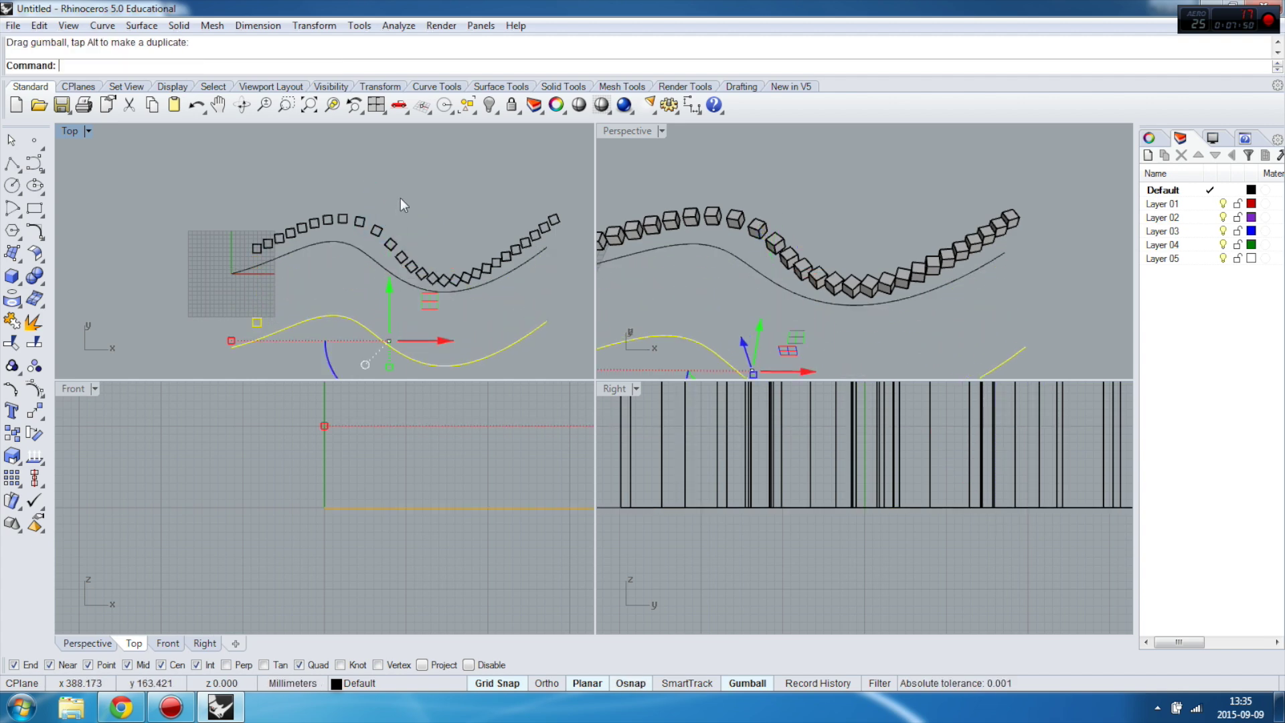
click(400, 198)
scroll(343, 218, down, 2)
scroll(332, 275, up, 1)
scroll(368, 273, up, 1)
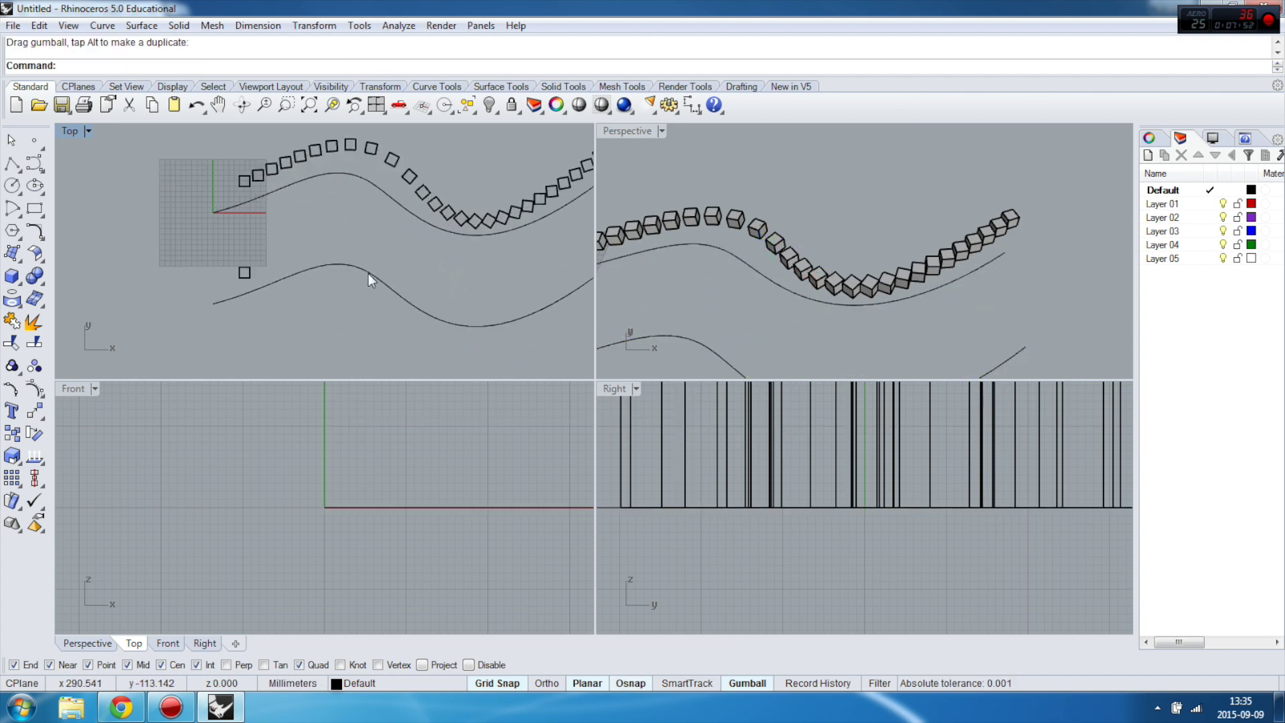
scroll(346, 273, down, 2)
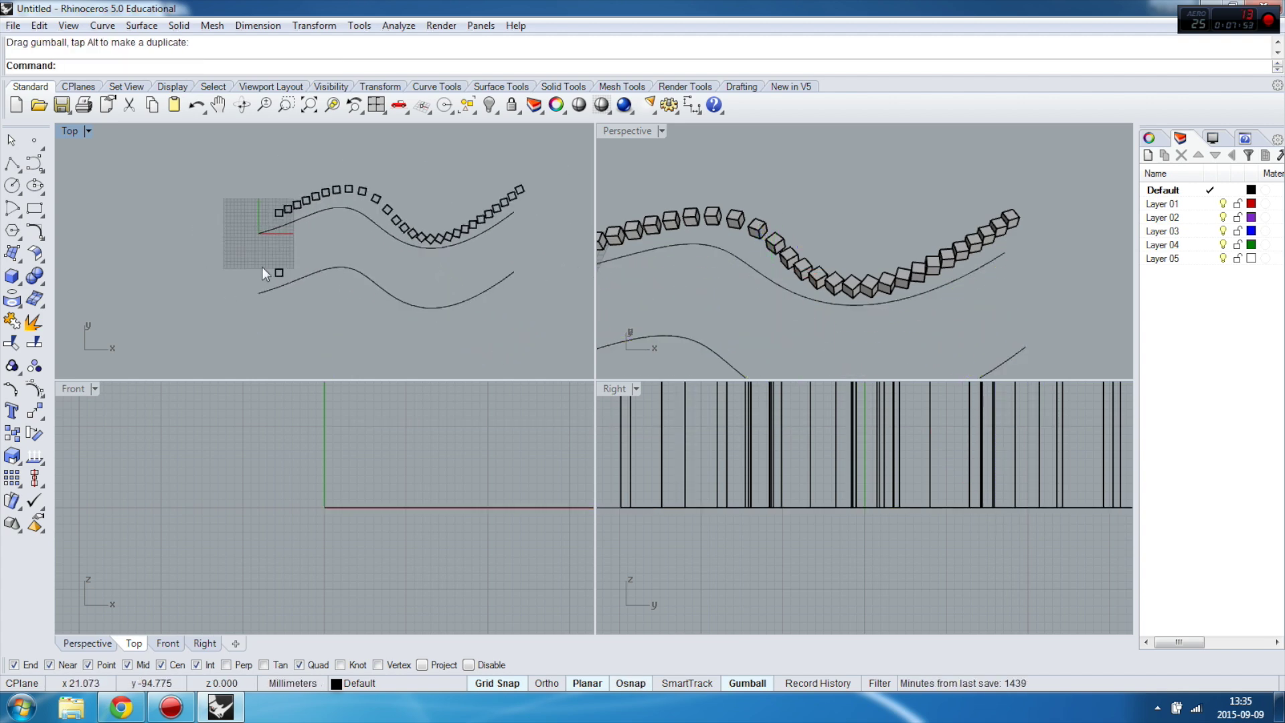
Start Array Along Curve on the small box, cancelling after a mistaken curve selection
click(36, 413)
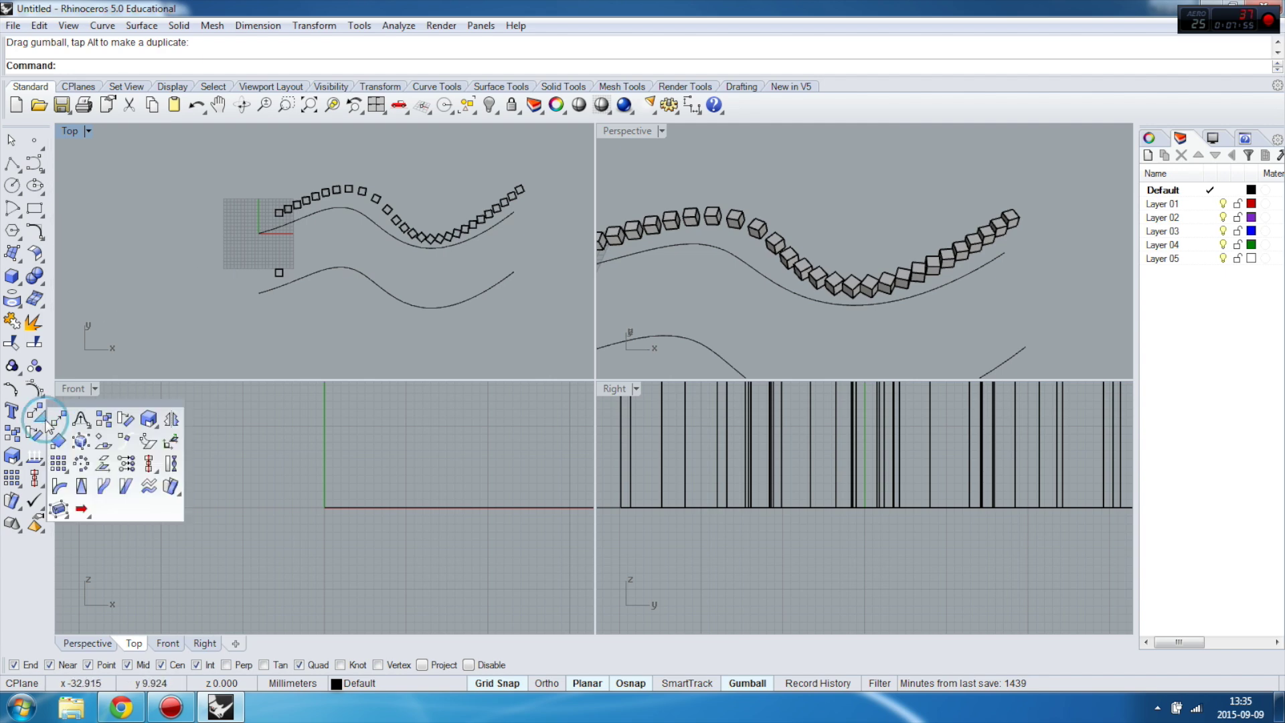
click(63, 468)
click(101, 493)
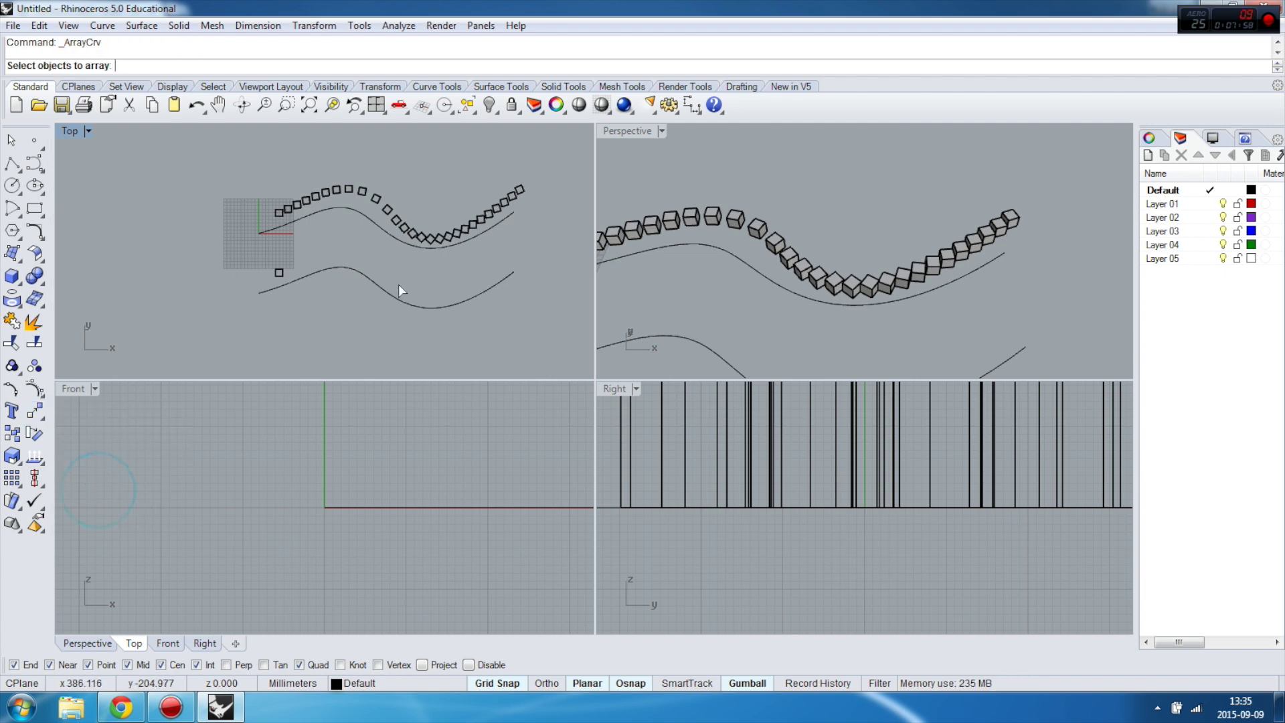
click(284, 273)
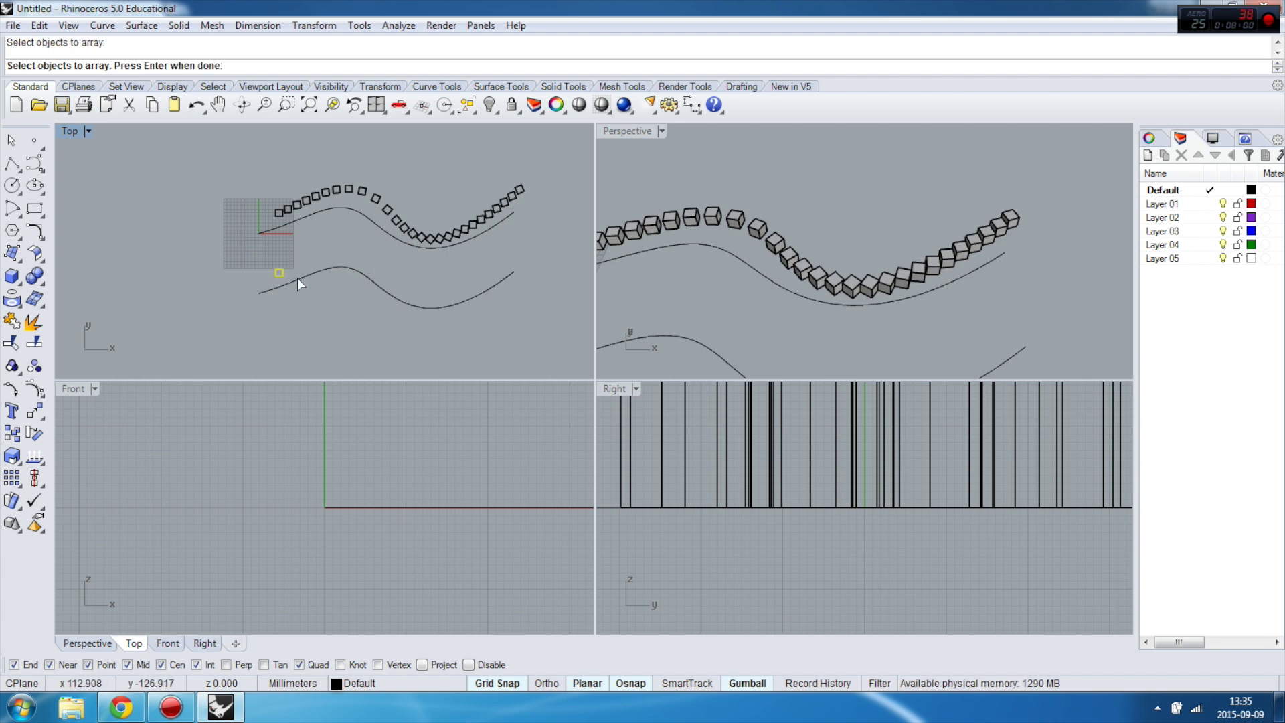
click(297, 280)
key(Escape)
Array the box along the lower curve with No rotation at 30.0 spacing
right_click(284, 289)
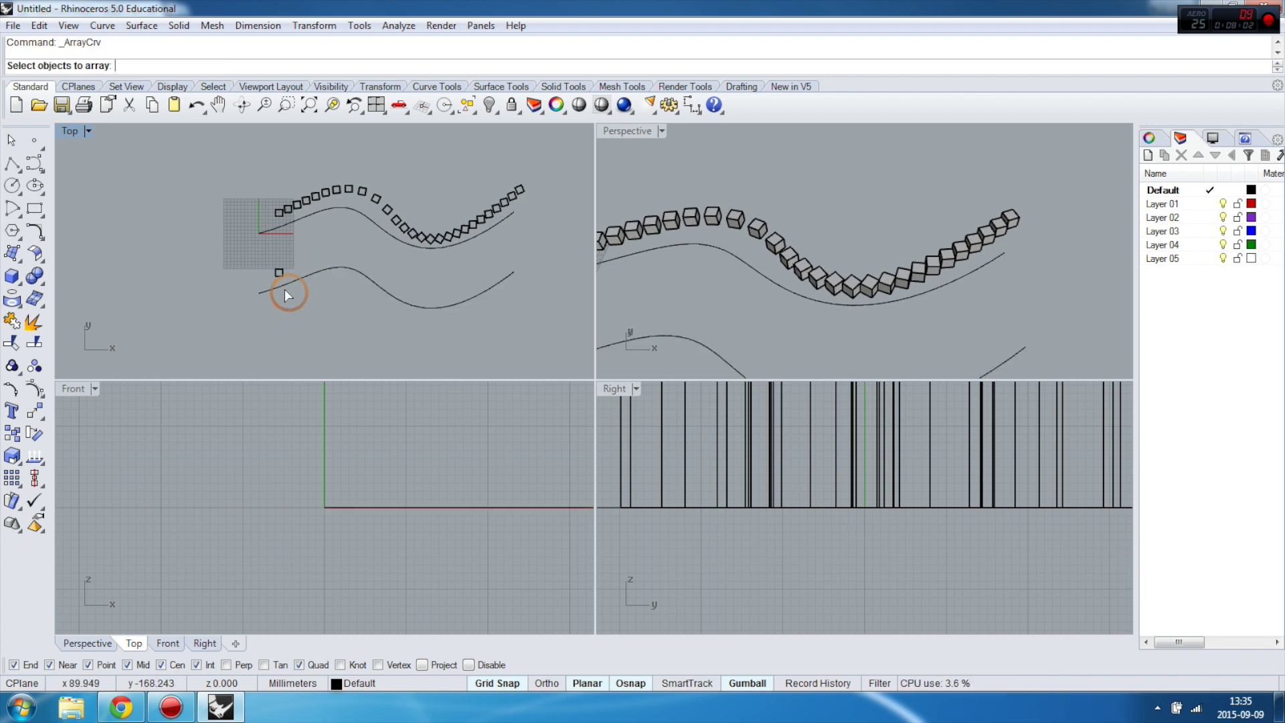
click(283, 279)
right_click(288, 287)
click(295, 281)
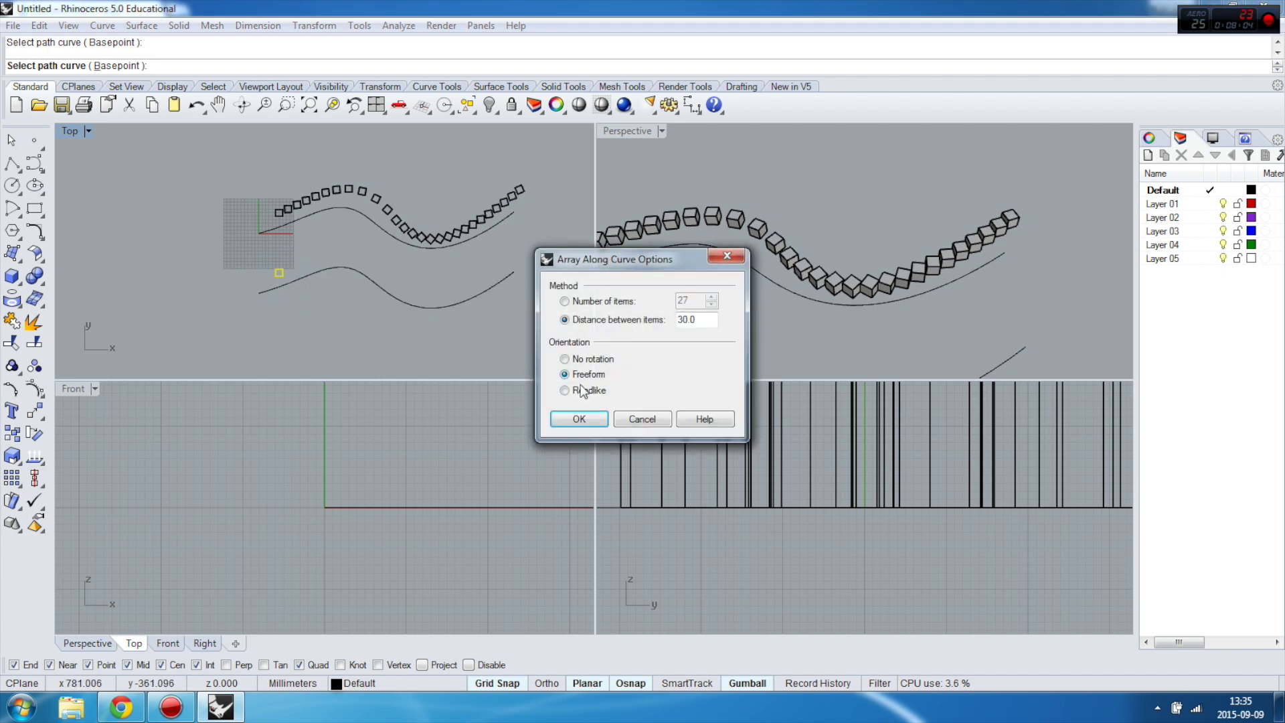
click(565, 361)
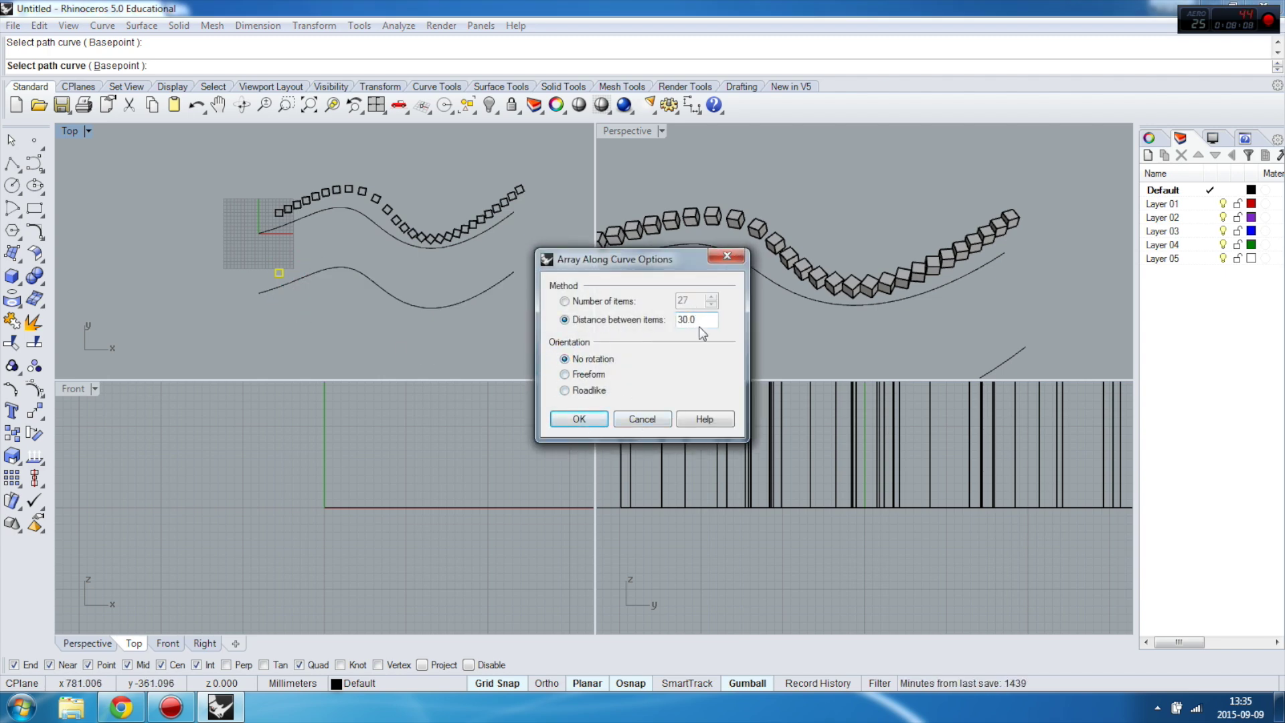
click(580, 420)
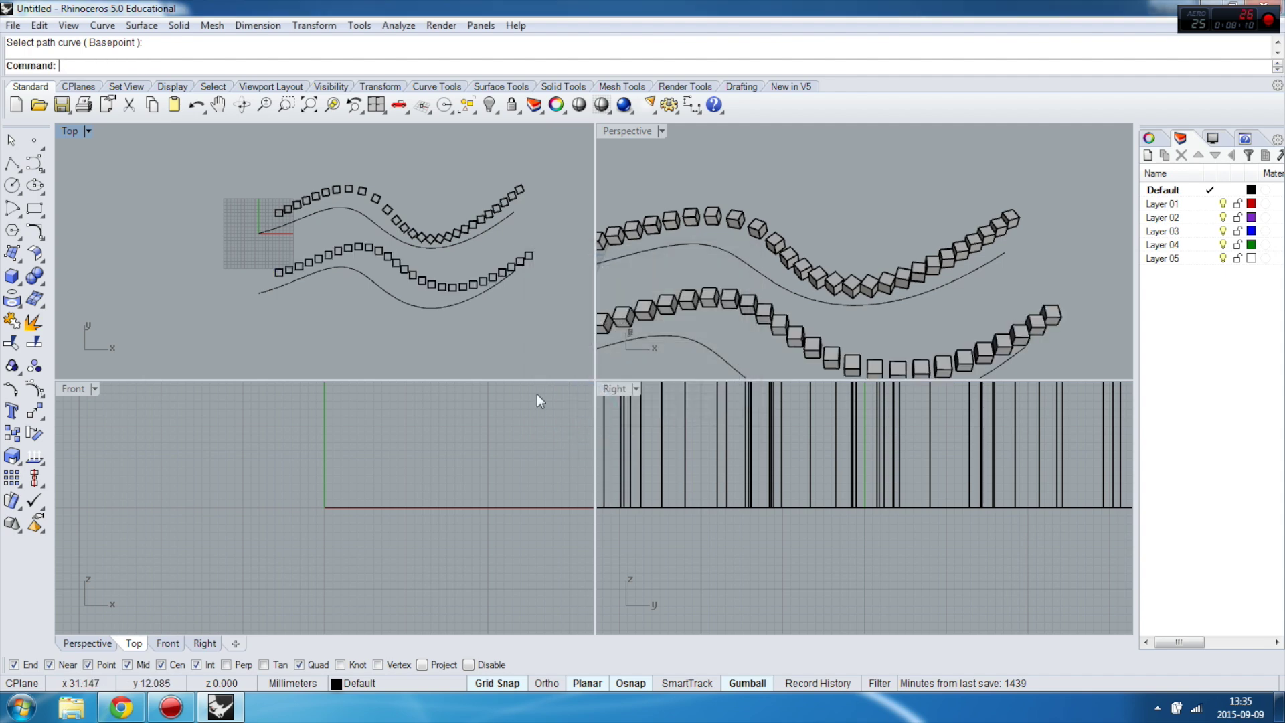
scroll(503, 268, up, 5)
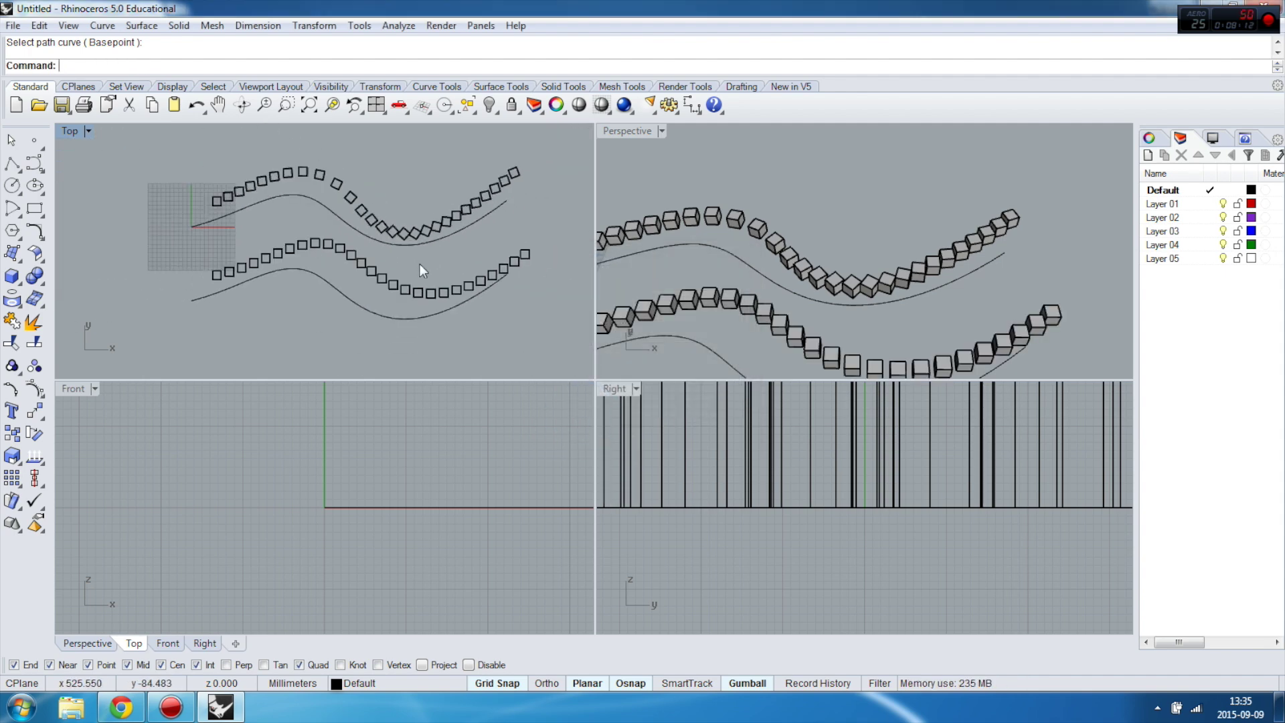
scroll(434, 254, up, 2)
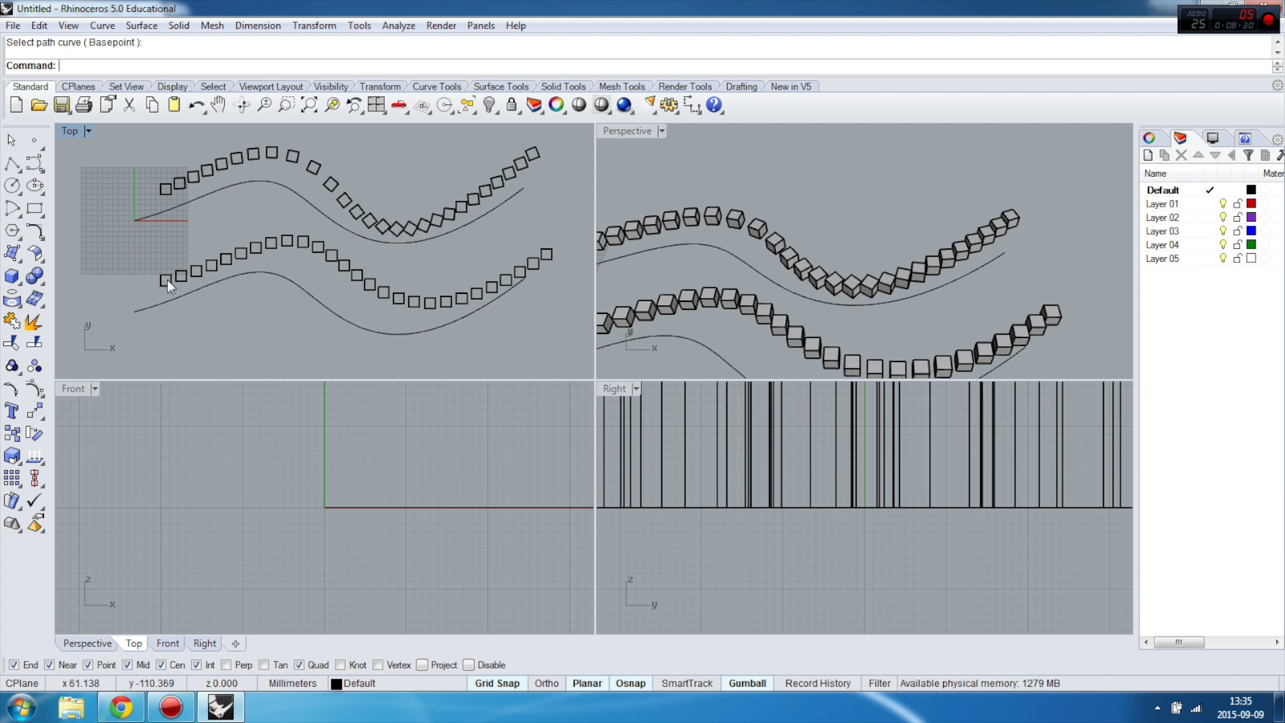
click(180, 293)
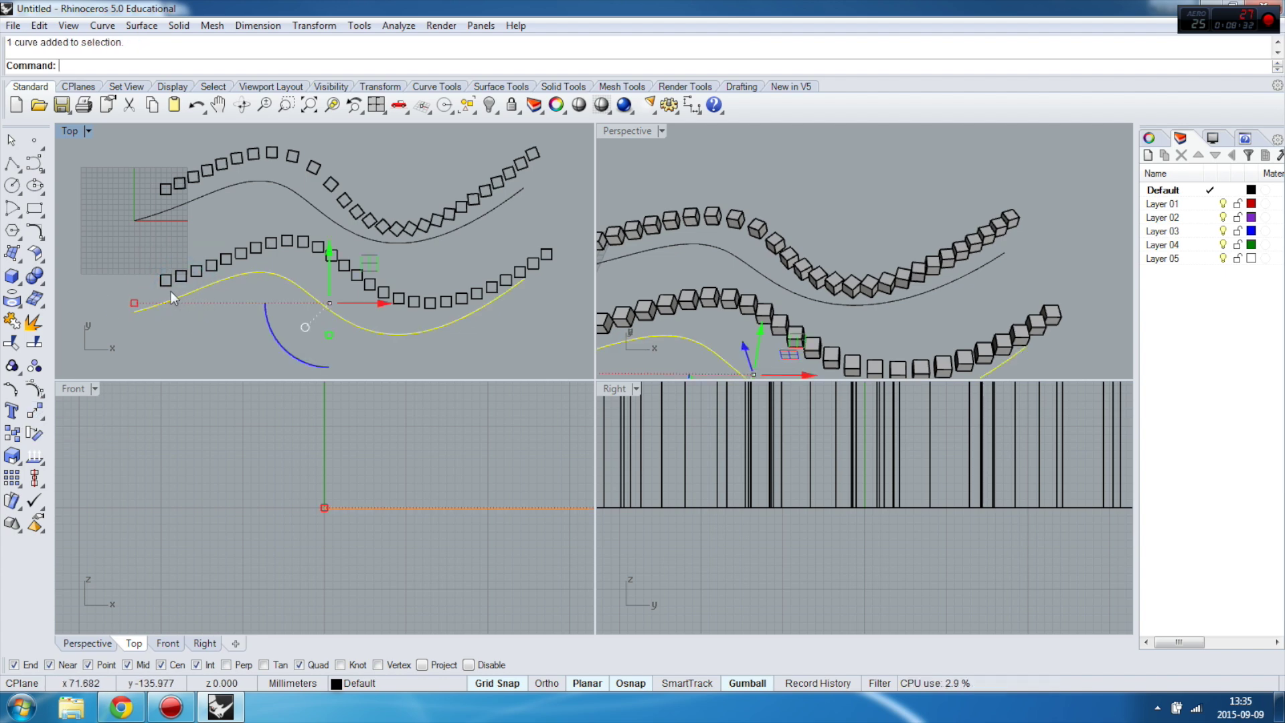
Copy the curve together with its starting box further down
shift+click(167, 283)
scroll(295, 222, down, 5)
drag(318, 231, 333, 307)
click(154, 305)
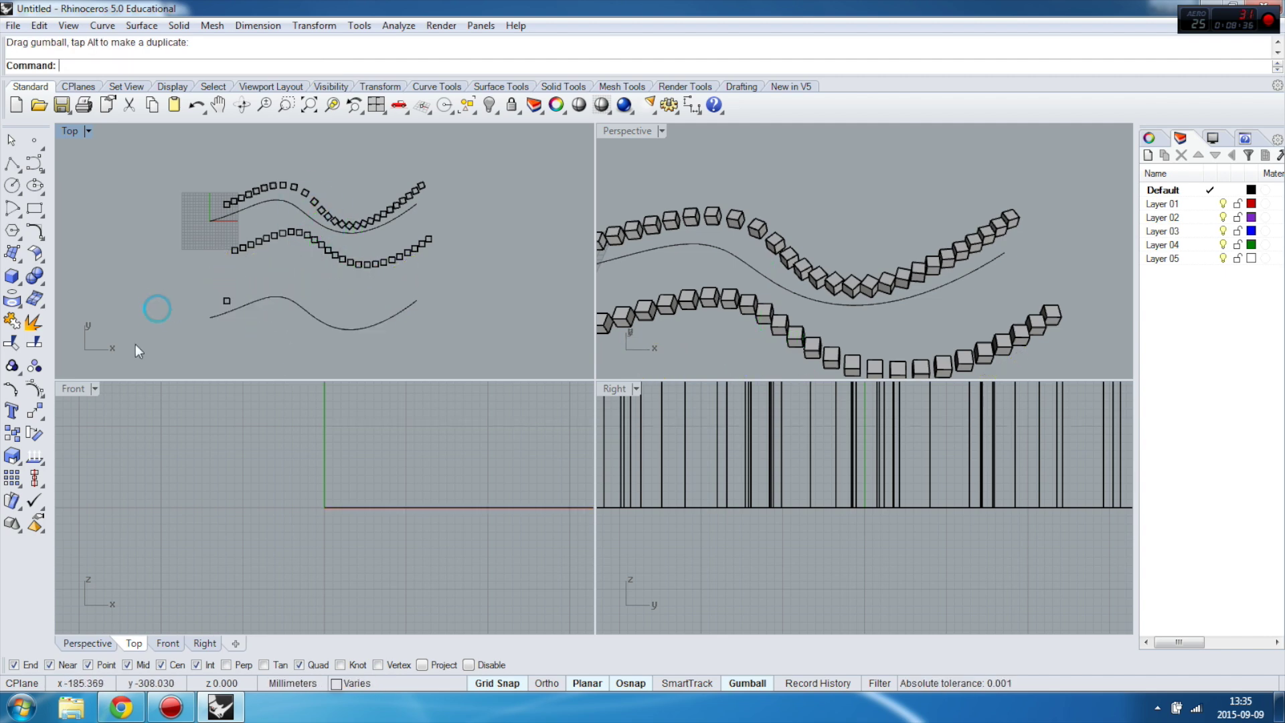
Array the box along the bottom curve with Number of items 30, unrotated
click(34, 411)
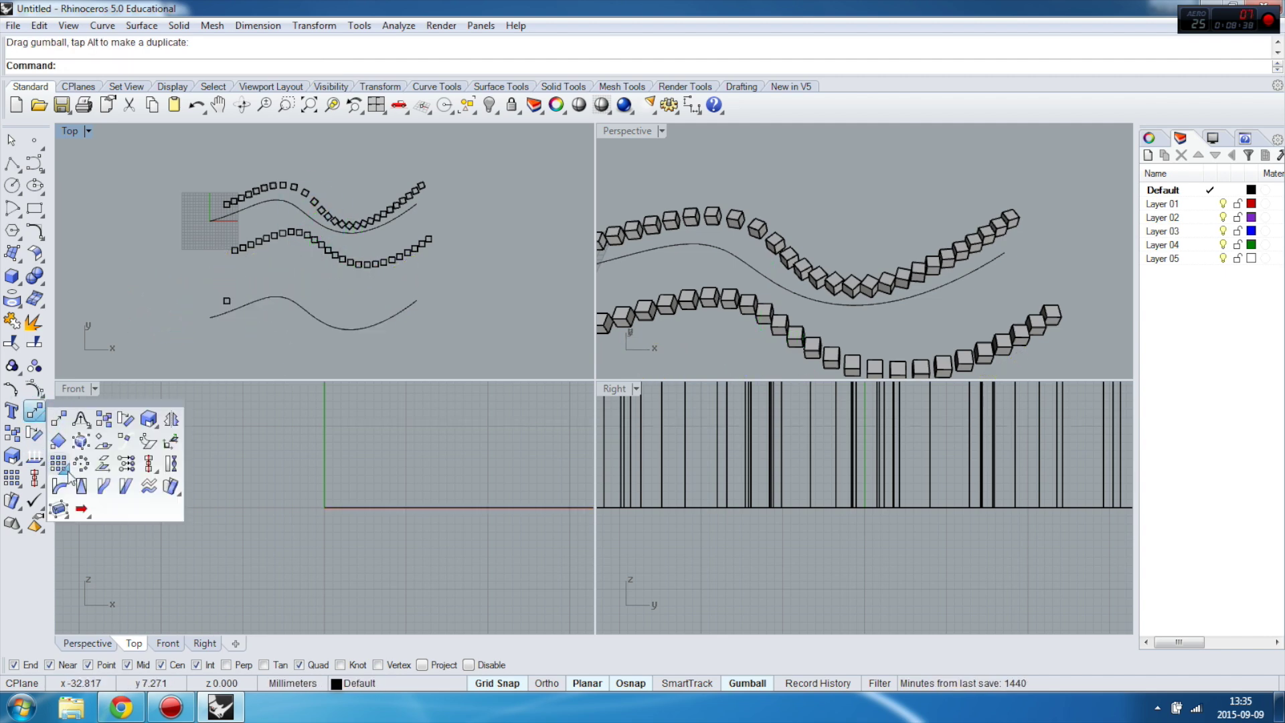
click(104, 463)
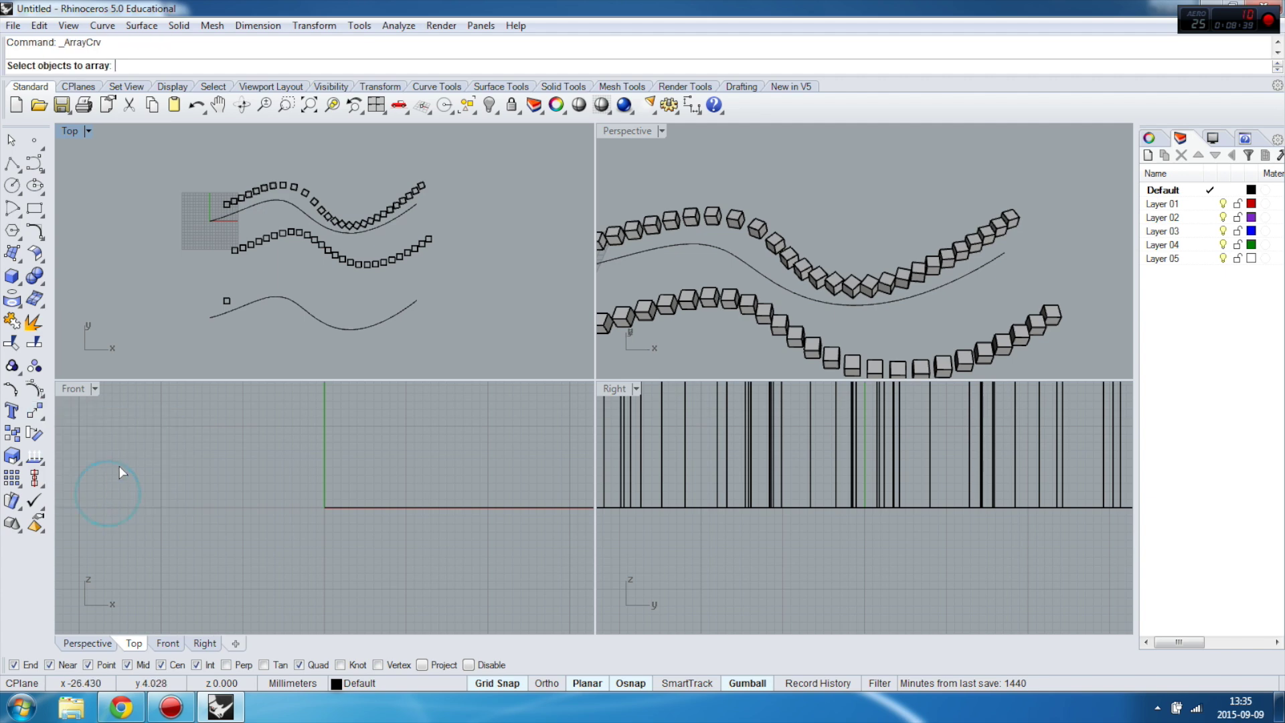
click(227, 302)
key(Return)
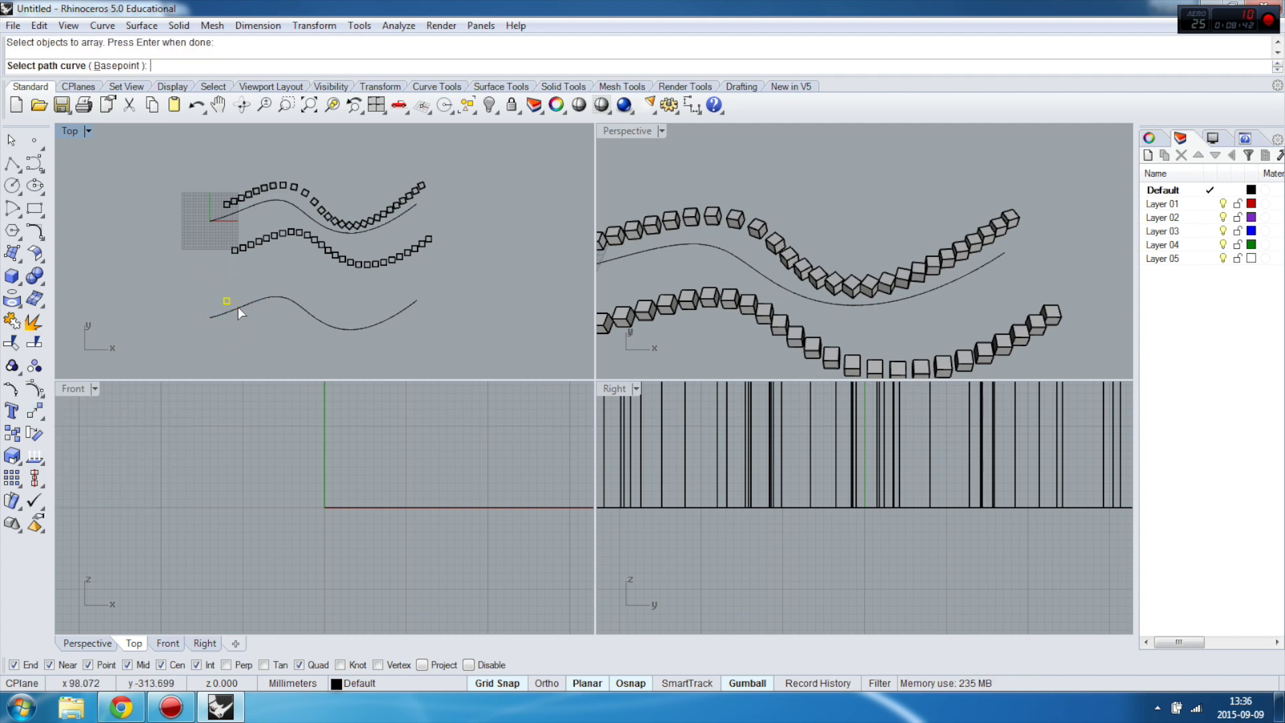
click(238, 308)
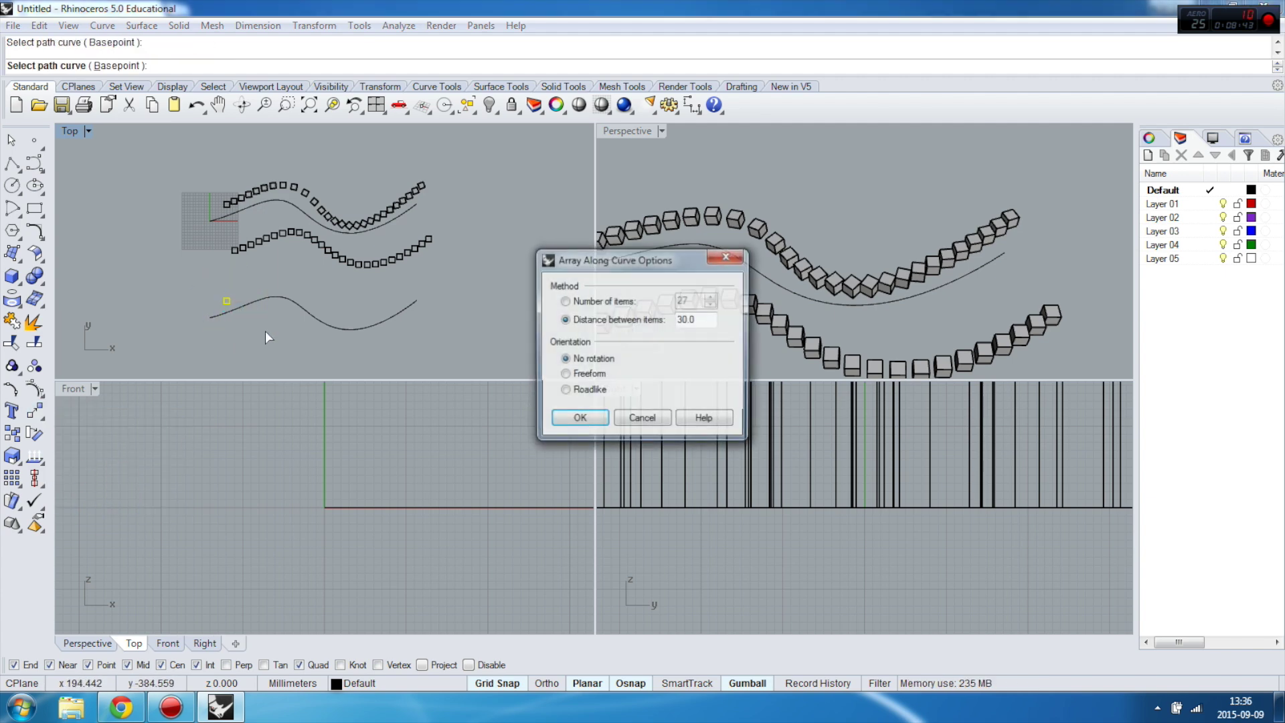
click(566, 302)
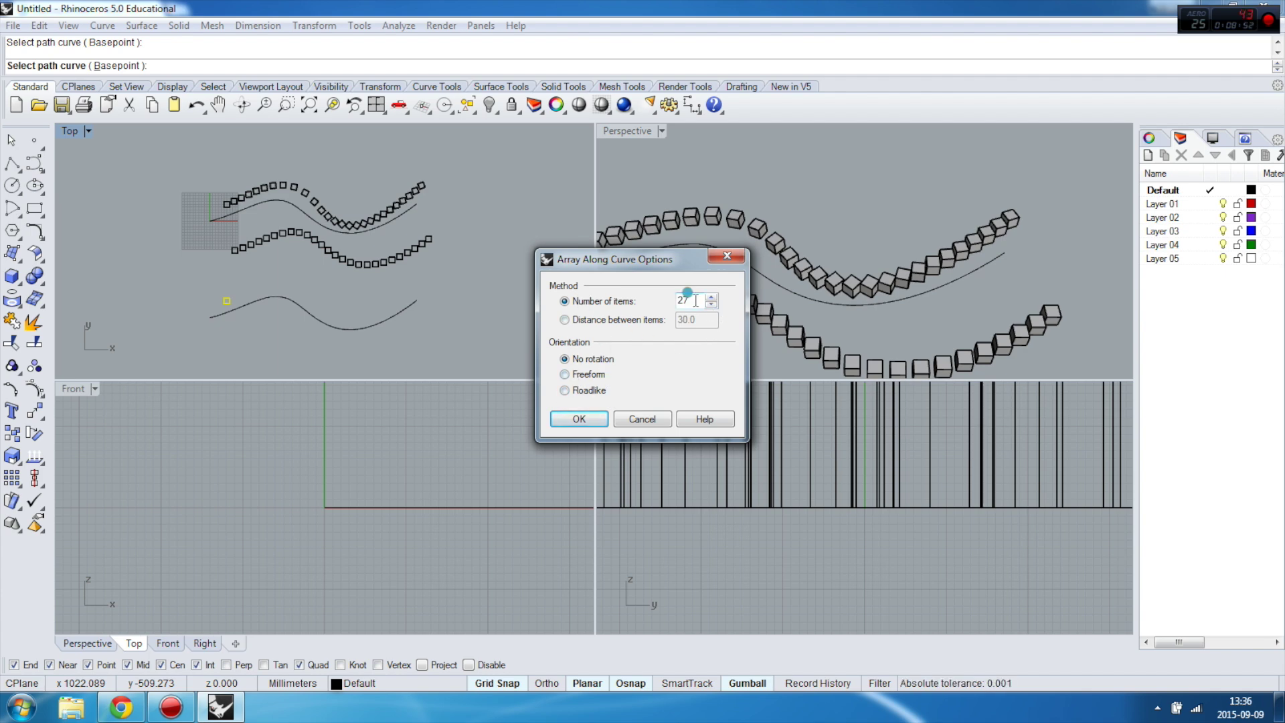
drag(696, 301, 680, 303)
text(30)
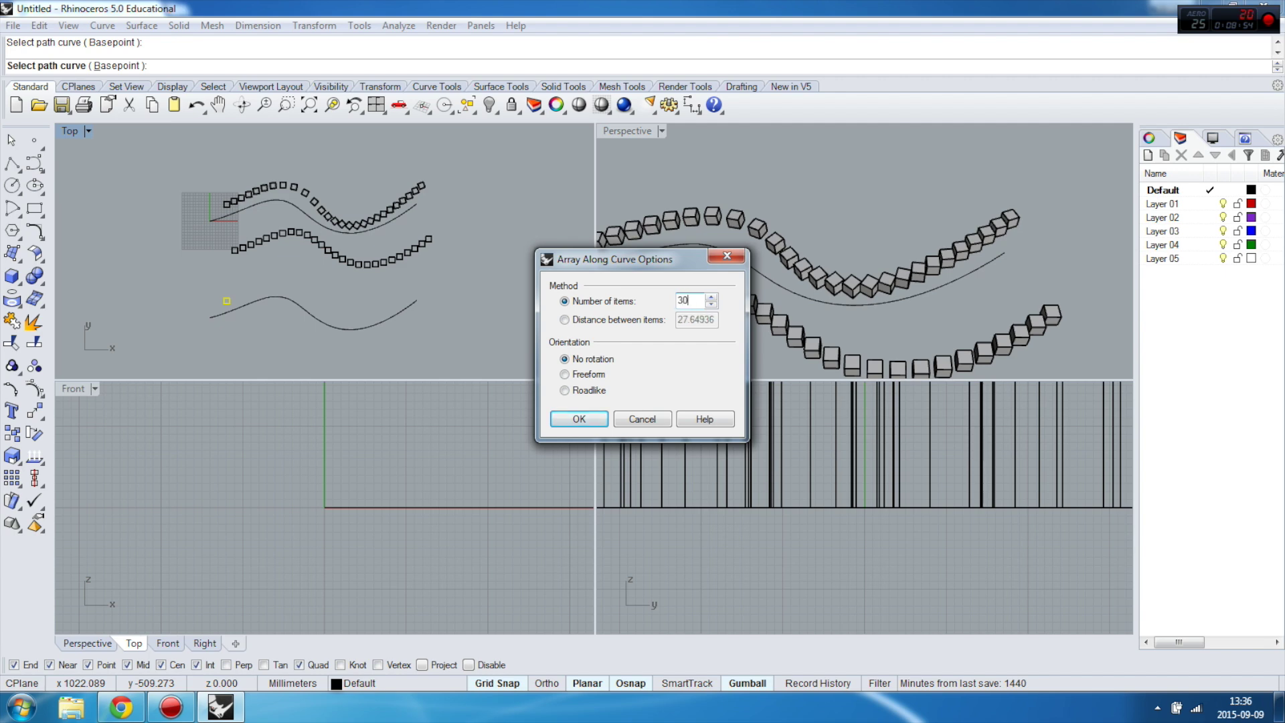
click(579, 419)
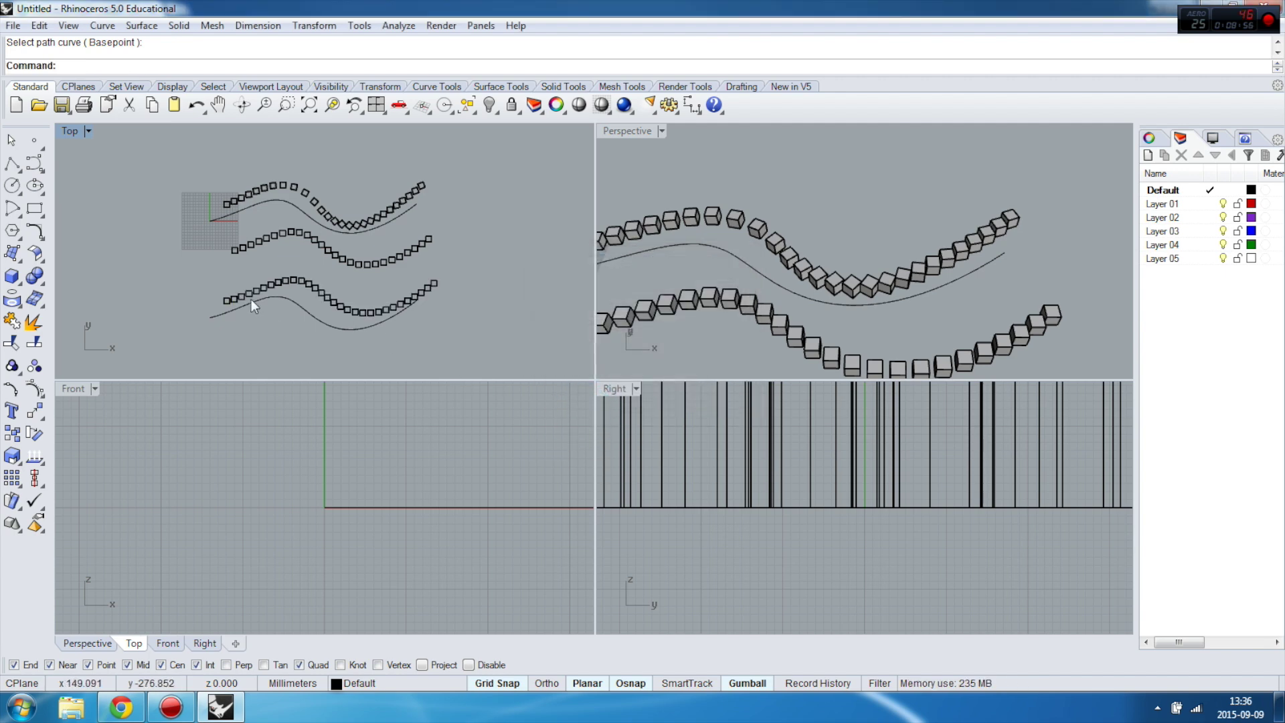
Maximize the Perspective viewport and orbit to inspect all three rows of boxes
scroll(258, 297, up, 5)
scroll(259, 295, down, 4)
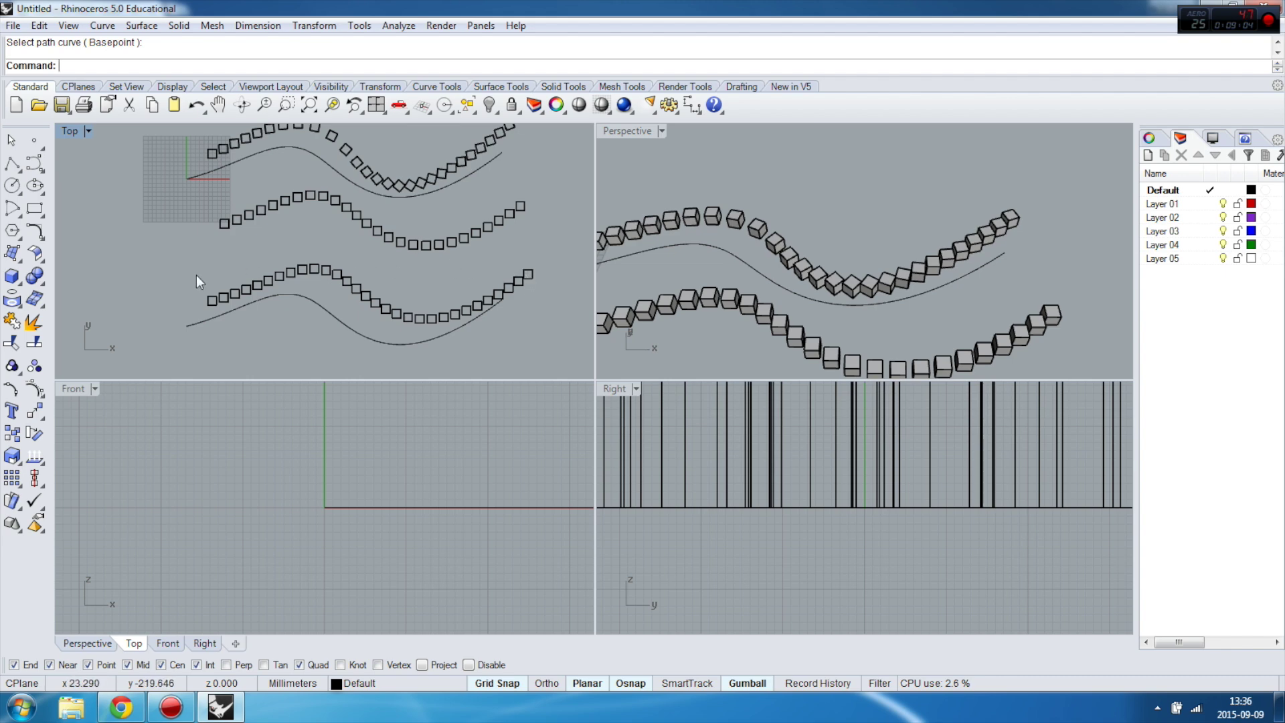
double_click(644, 131)
scroll(634, 392, down, 5)
scroll(572, 411, up, 2)
right_drag(525, 368, 629, 335)
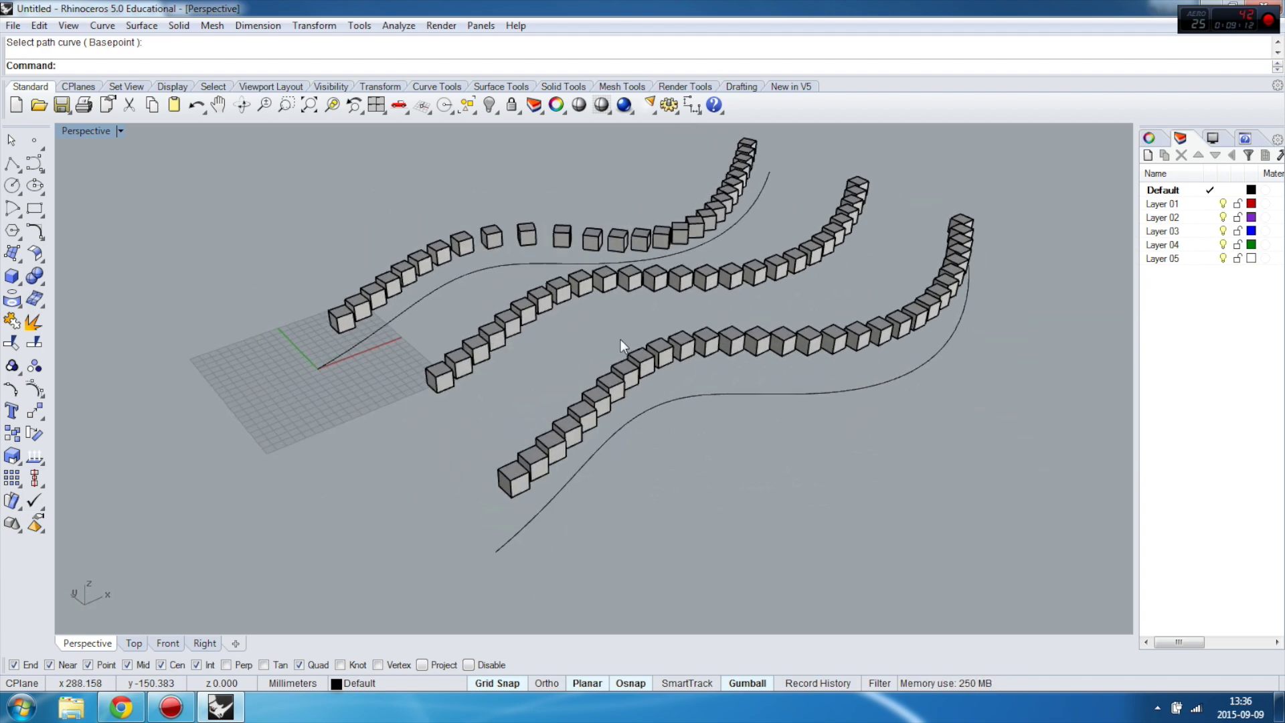